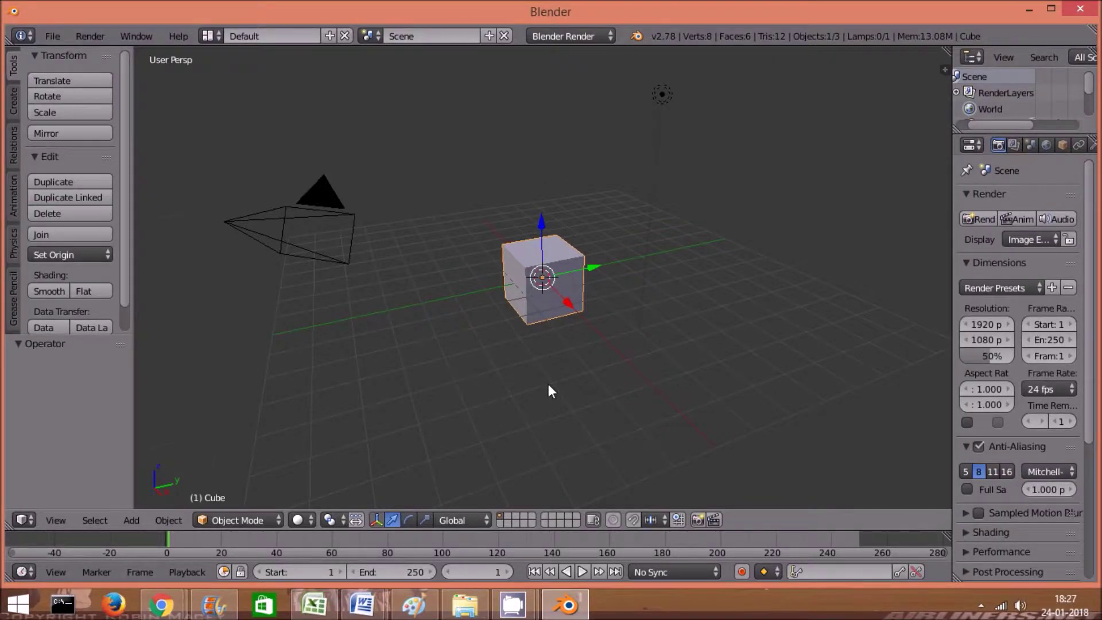
- Scroll up three notches to zoom the 3D viewport in on the default cube
{"action": "scroll", "coordinate": [549, 384], "scroll_direction": "up", "scroll_amount": 3}
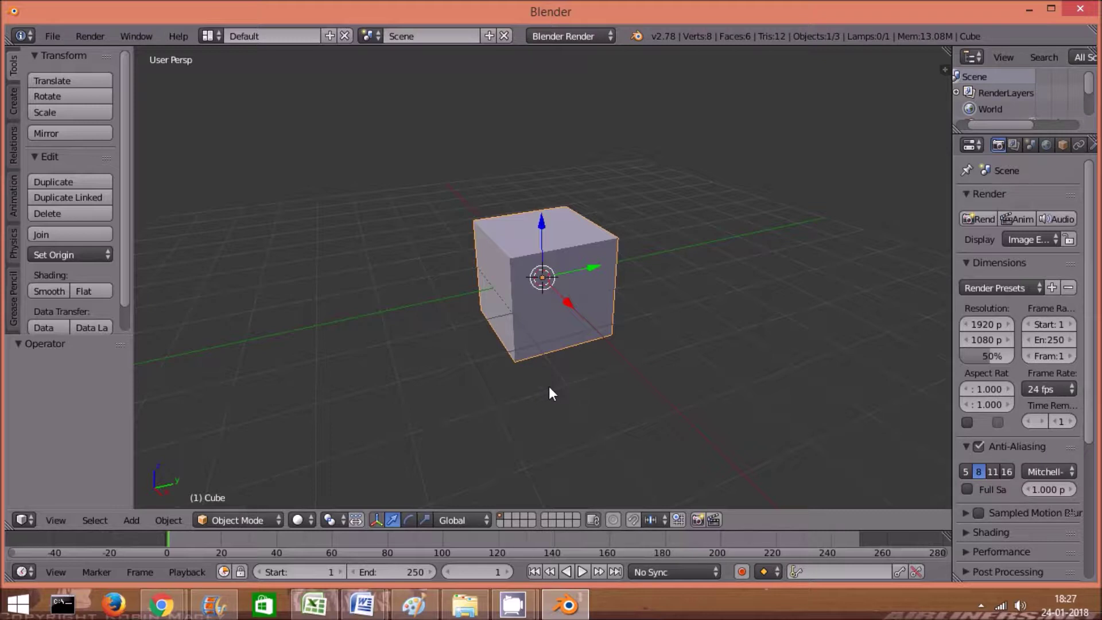
- Split the viewport into a UV/Image Editor on the left and the 3D view on the right
{"action": "left_click_drag", "start_coordinate": [945, 51], "coordinate": [450, 114]}
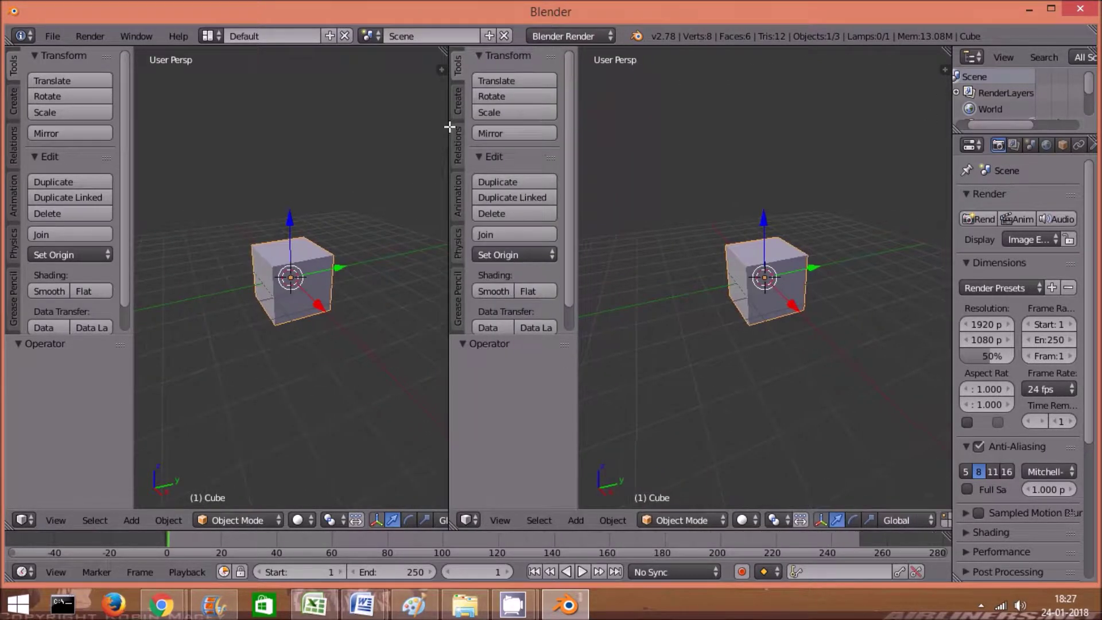
{"action": "left_click", "coordinate": [27, 521]}
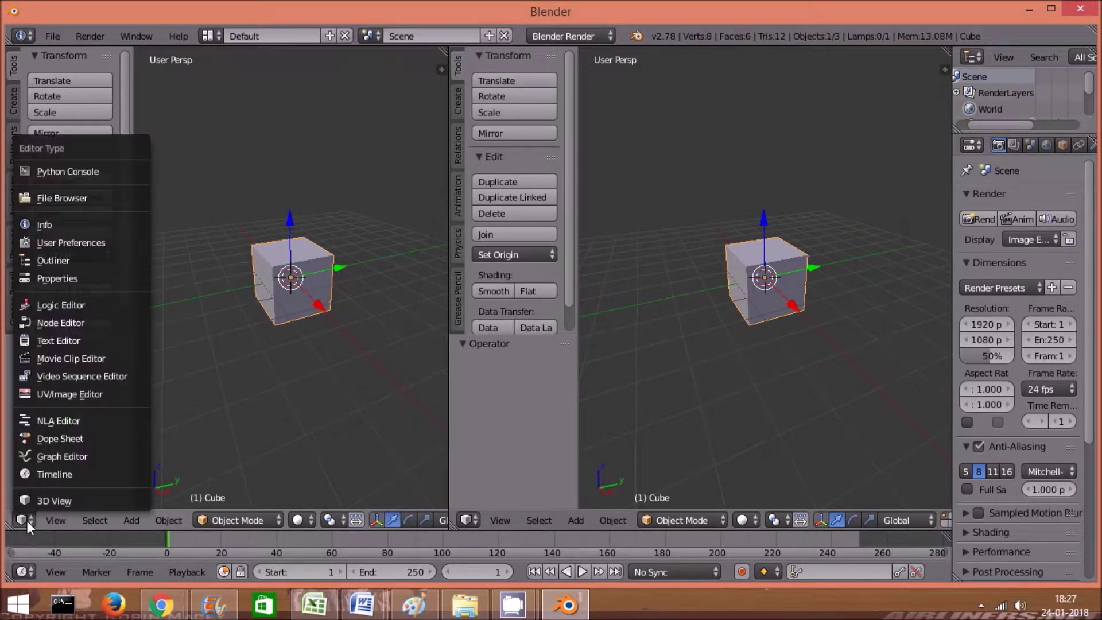
{"action": "left_click", "coordinate": [73, 391]}
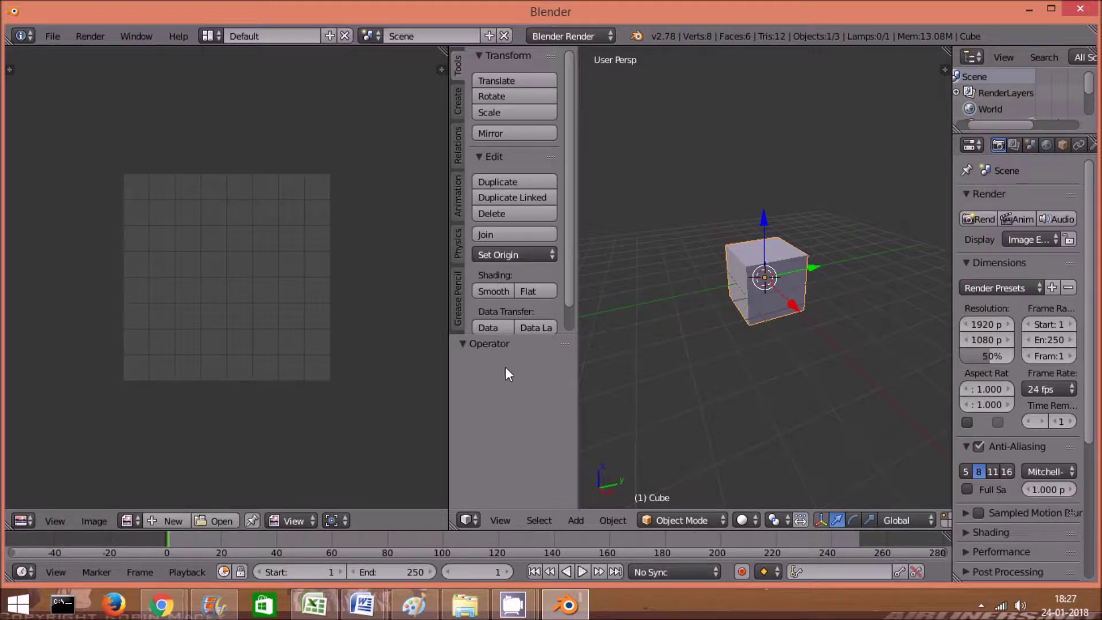
{"action": "left_click_drag", "start_coordinate": [448, 369], "coordinate": [389, 370]}
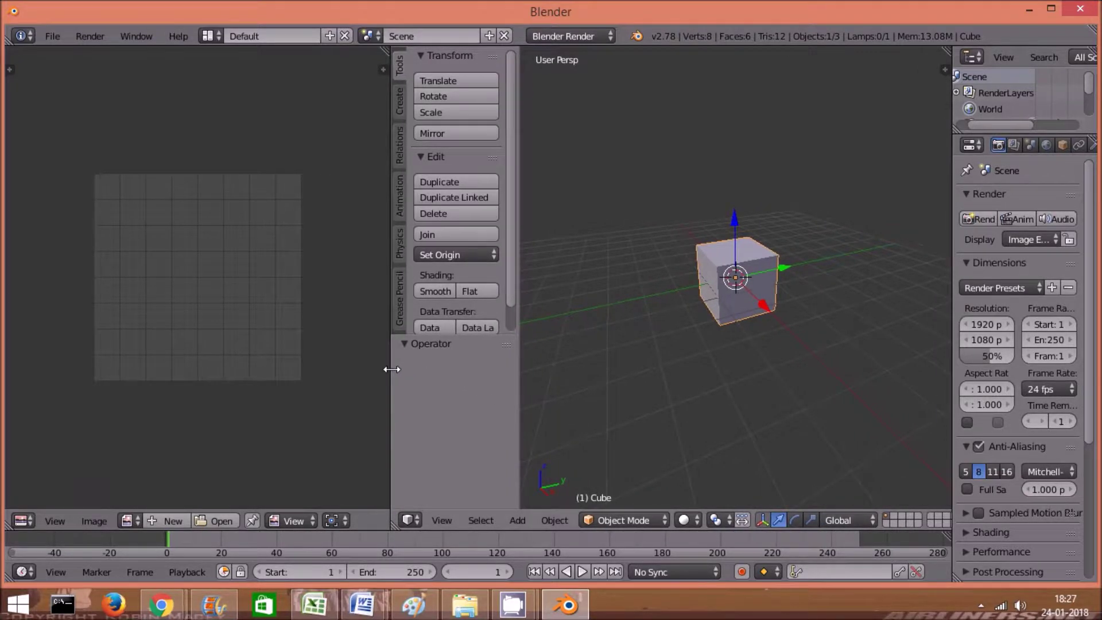
{"action": "scroll", "coordinate": [712, 424], "scroll_direction": "up", "scroll_amount": 5}
- Put the cube in Edit Mode and unwrap it with Smart UV Project, island margin 0.2
{"action": "left_click", "coordinate": [729, 473]}
{"action": "key", "text": "u"}
{"action": "left_click", "coordinate": [754, 503]}
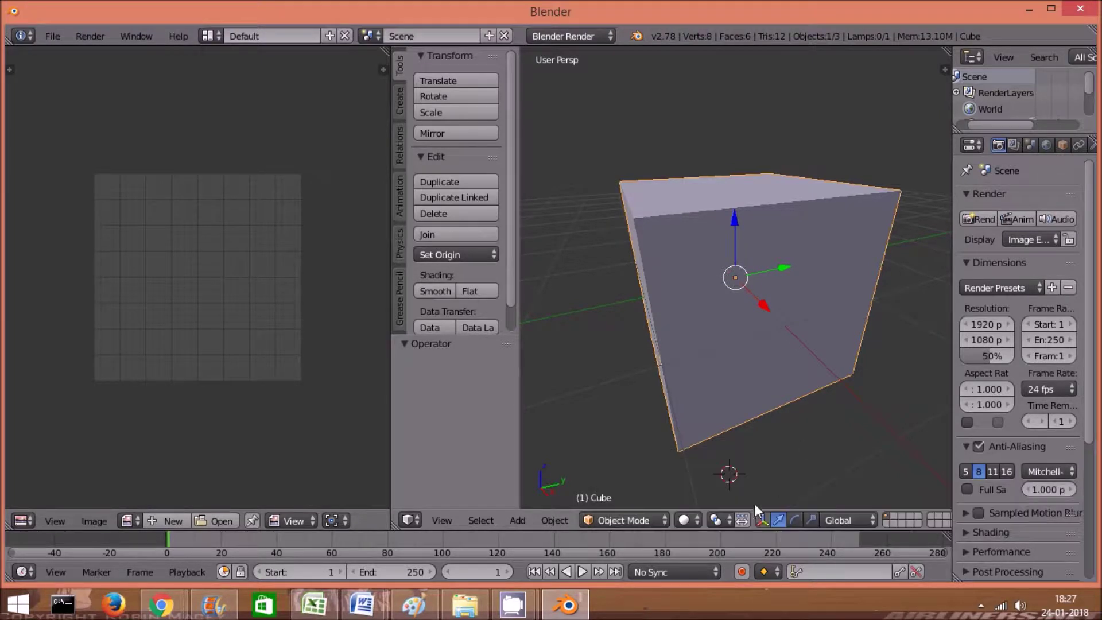
{"action": "left_click", "coordinate": [615, 521]}
{"action": "left_click", "coordinate": [668, 483]}
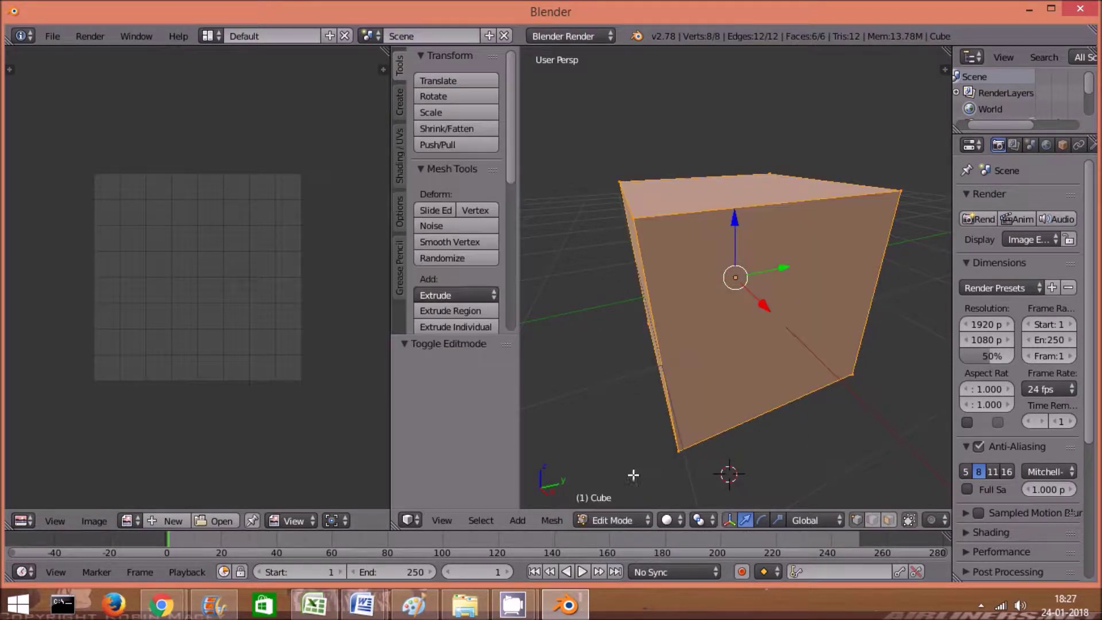
{"action": "key", "text": "u"}
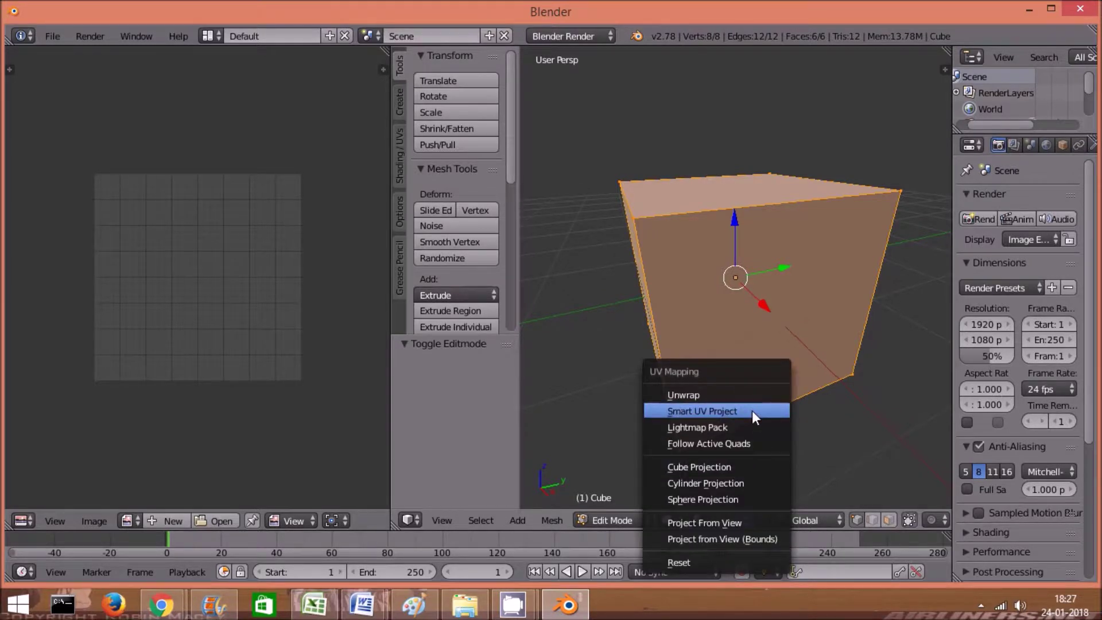
{"action": "left_click", "coordinate": [752, 410]}
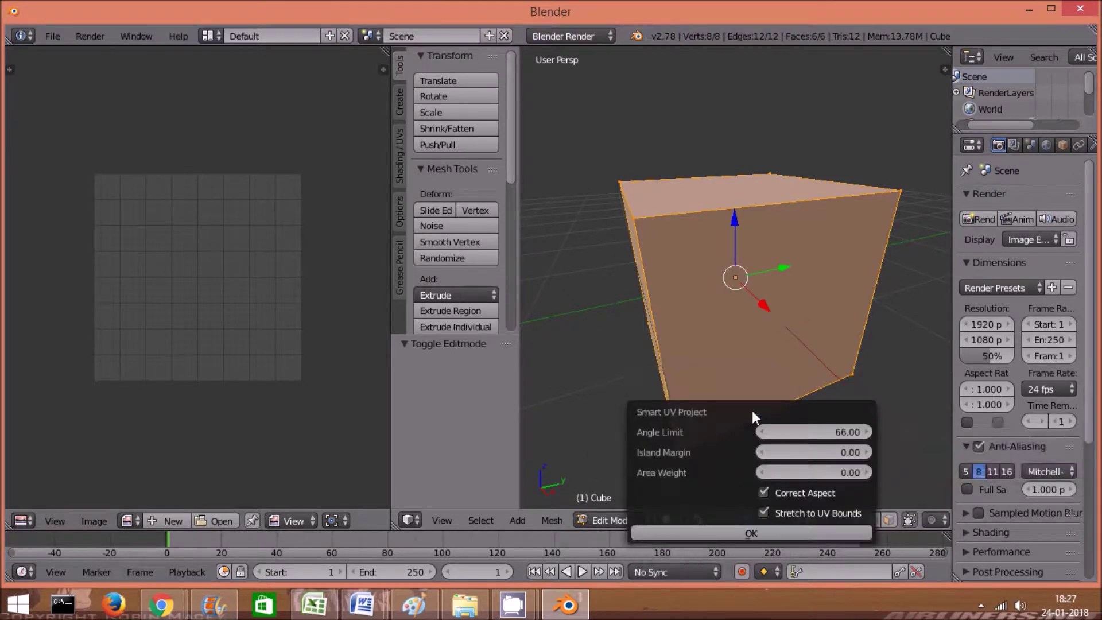
{"action": "left_click", "coordinate": [739, 533]}
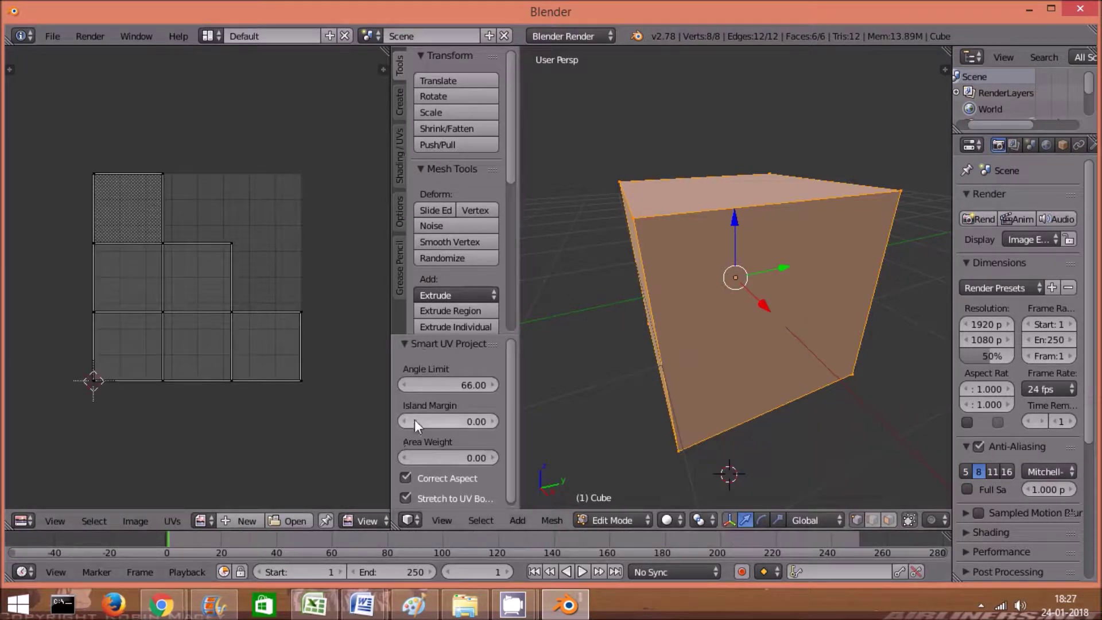
{"action": "left_click", "coordinate": [433, 420]}
{"action": "type", "text": "0.2"}
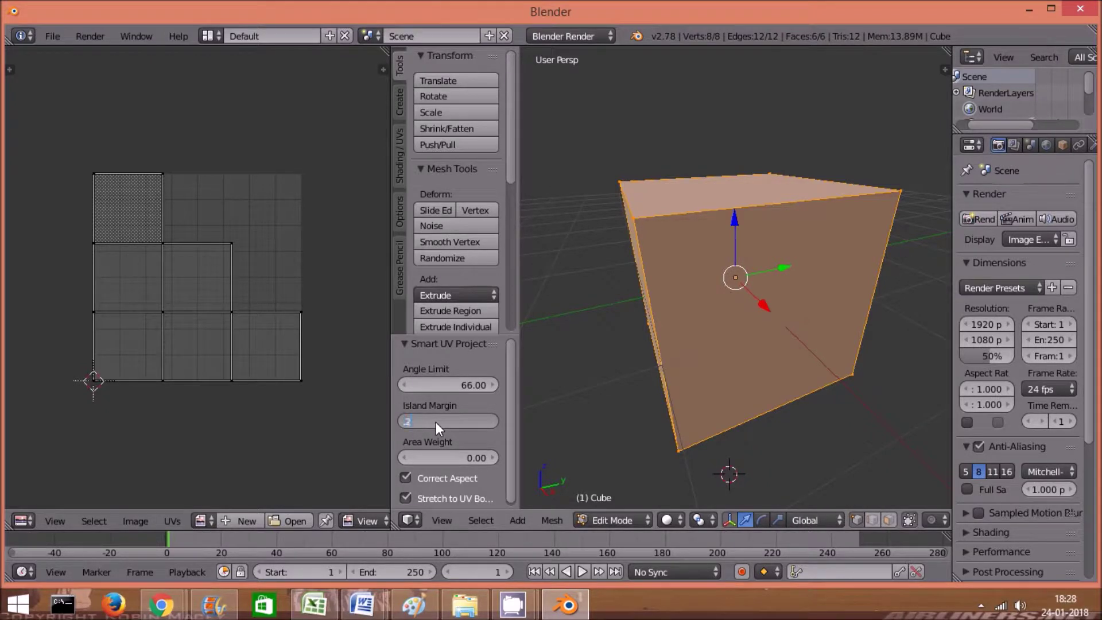
{"action": "key", "text": "Return"}
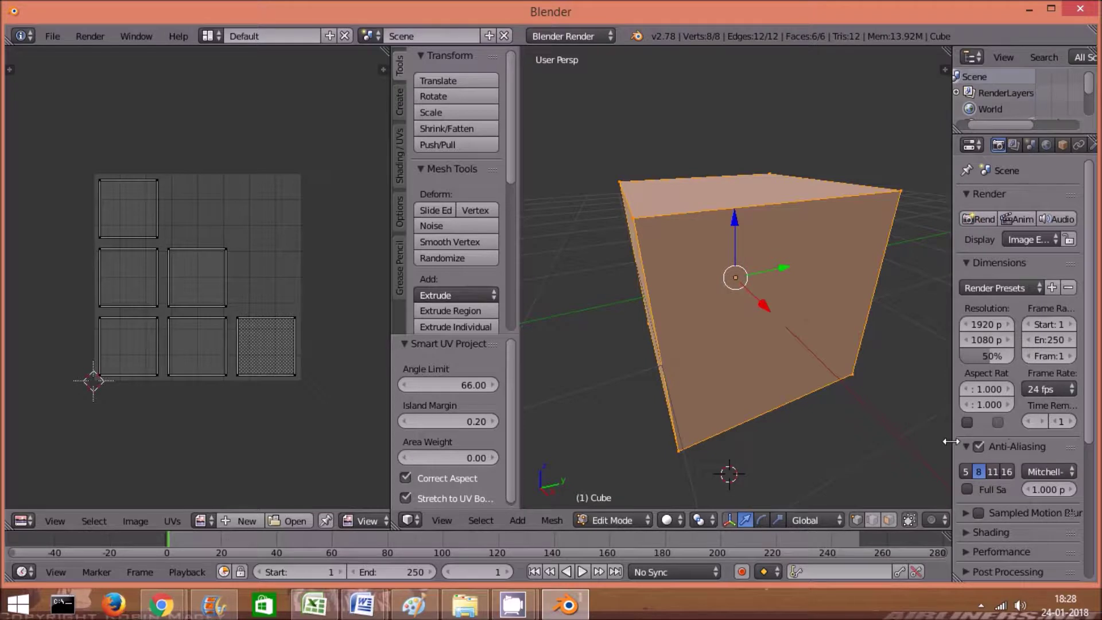
{"action": "left_click_drag", "start_coordinate": [950, 441], "coordinate": [903, 447]}
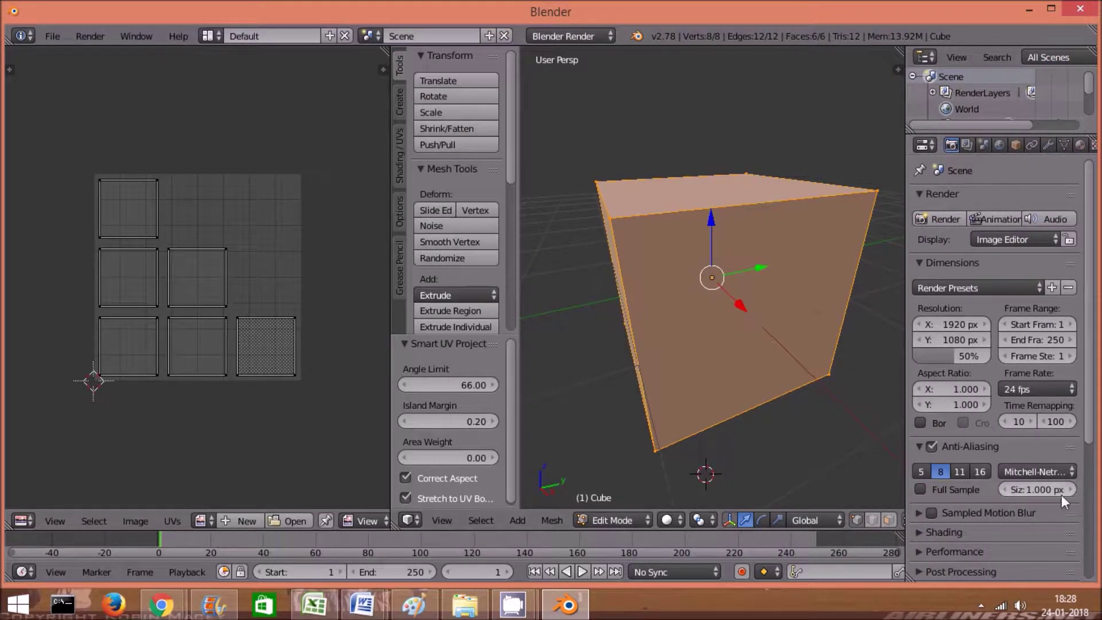
- Set the Bake mode to Textures in the Render properties
{"action": "scroll", "coordinate": [1088, 542], "scroll_direction": "down", "scroll_amount": 5}
{"action": "left_click", "coordinate": [1010, 553]}
{"action": "scroll", "coordinate": [1027, 551], "scroll_direction": "down", "scroll_amount": 4}
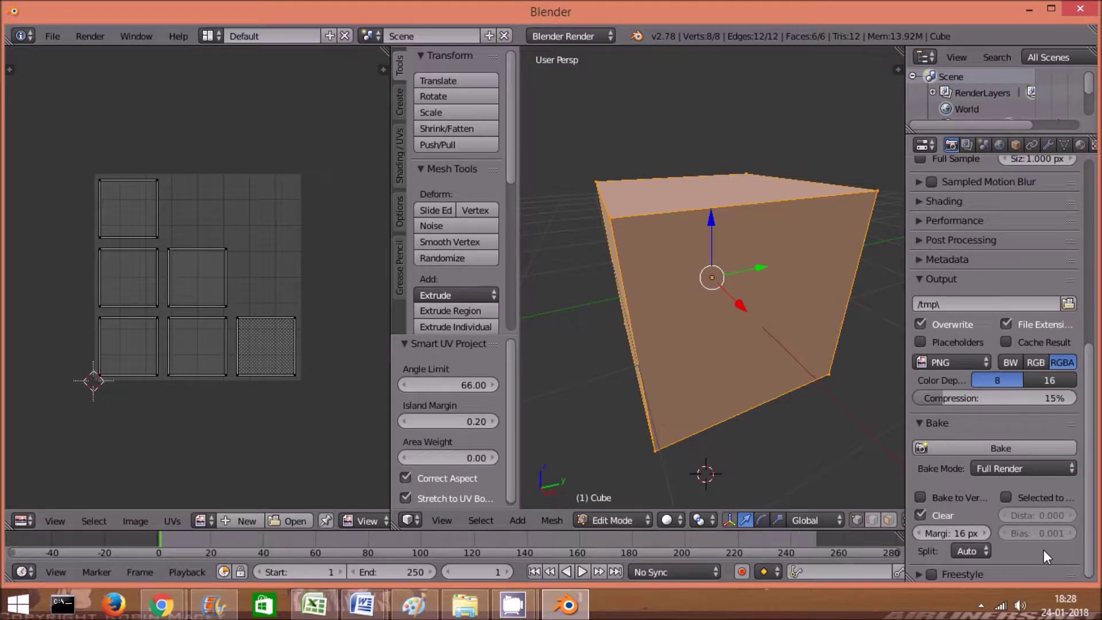
{"action": "left_click", "coordinate": [1005, 467]}
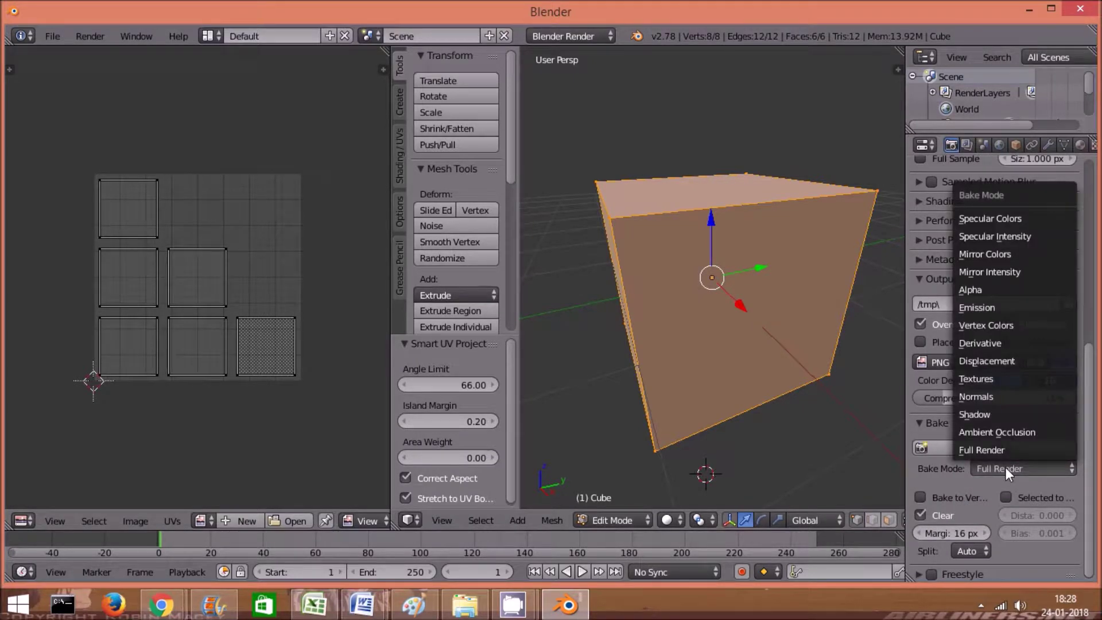
{"action": "left_click", "coordinate": [989, 379]}
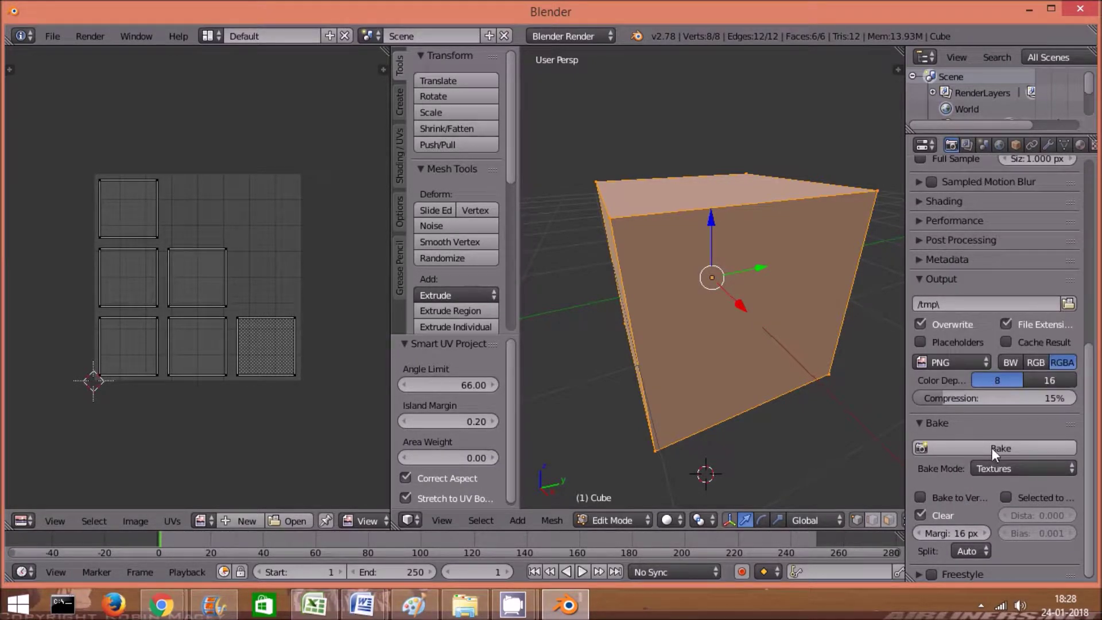
{"action": "left_click", "coordinate": [992, 448]}
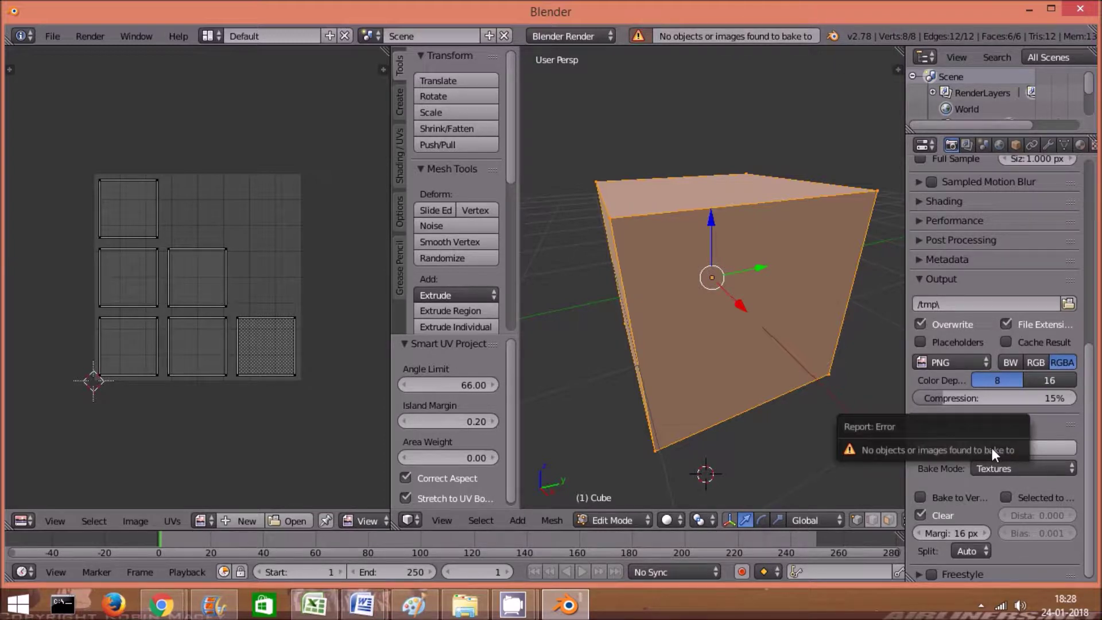
- Create a new 1024 px image named boximage1 and bake the textures into it
{"action": "left_click", "coordinate": [245, 518]}
{"action": "left_click", "coordinate": [320, 435]}
{"action": "type", "text": "boximage"}
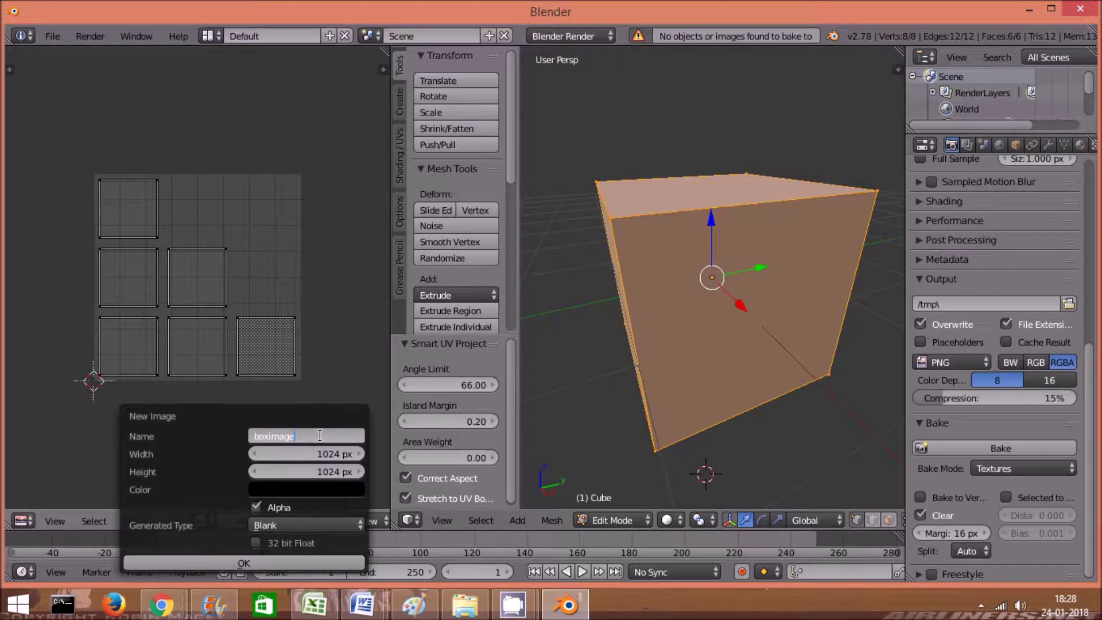
{"action": "type", "text": "1"}
{"action": "key", "text": "Return"}
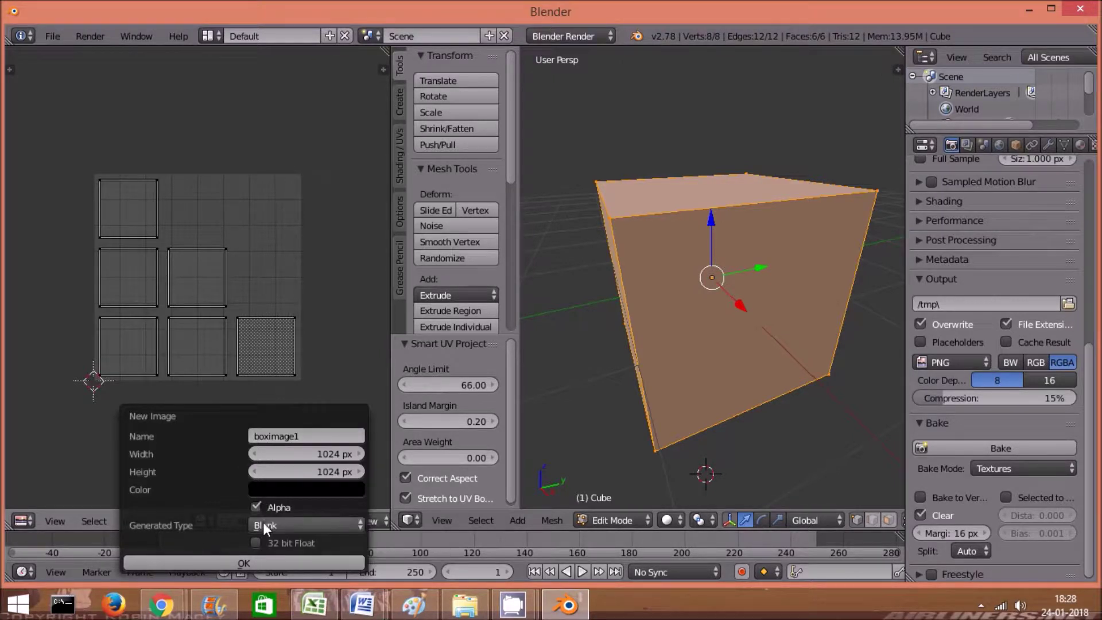
{"action": "left_click", "coordinate": [246, 564]}
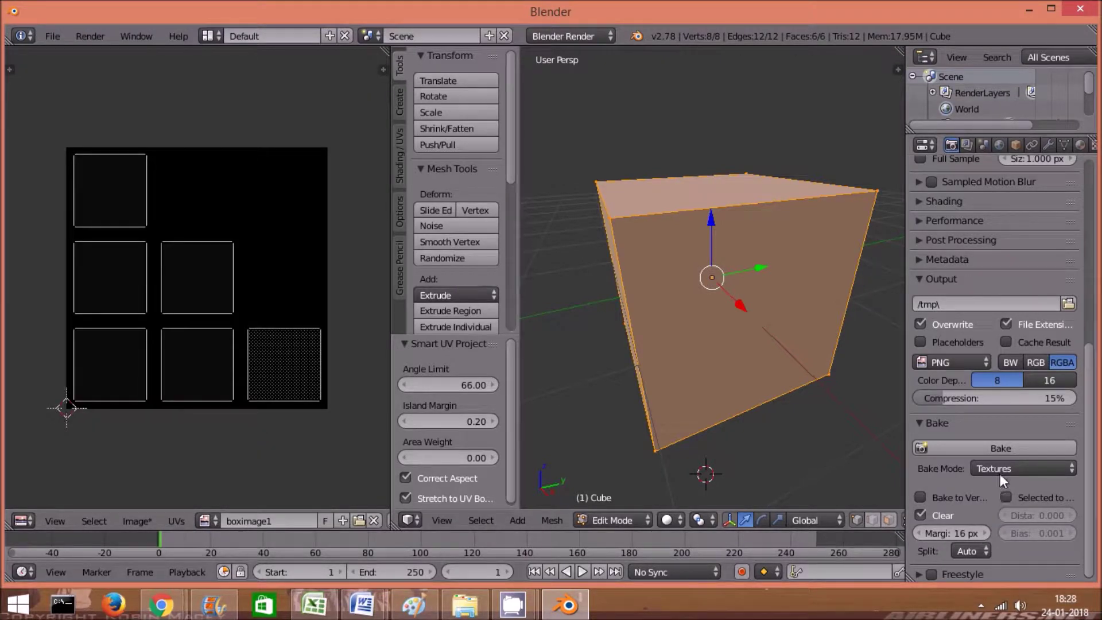
{"action": "left_click", "coordinate": [1001, 449]}
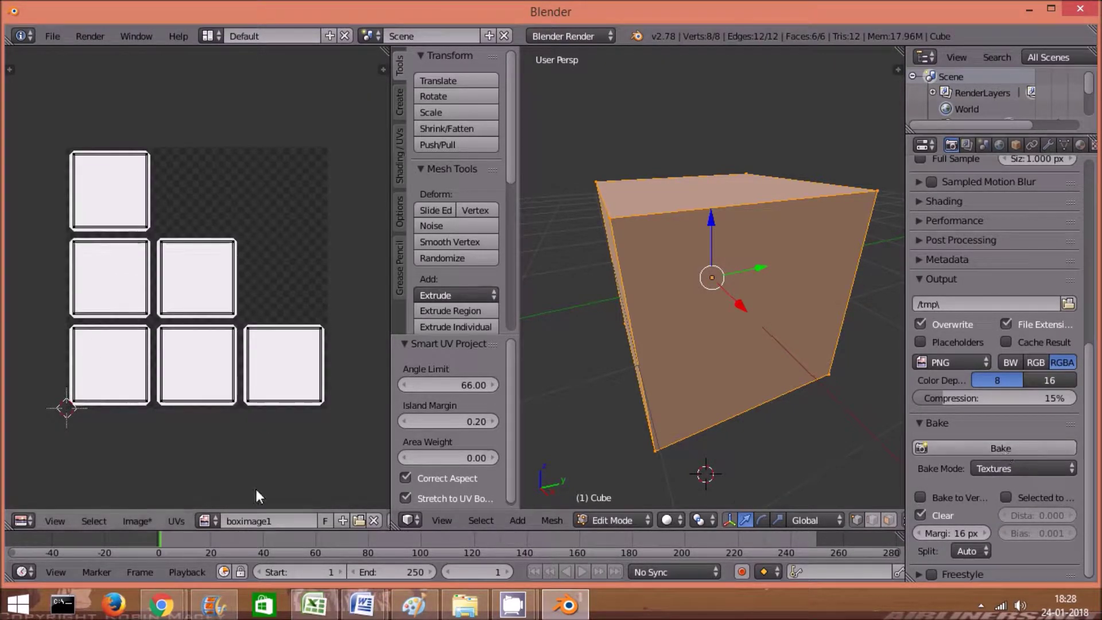
- Save boximage1 as a PNG in H:\bledner example\images
{"action": "left_click", "coordinate": [137, 520]}
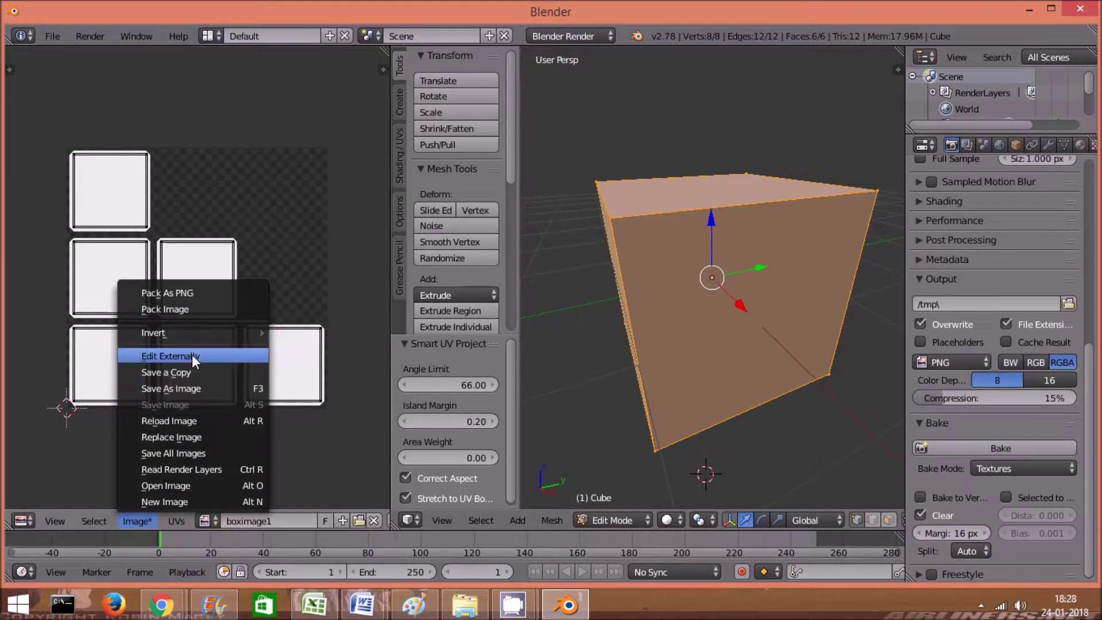
{"action": "left_click", "coordinate": [192, 390]}
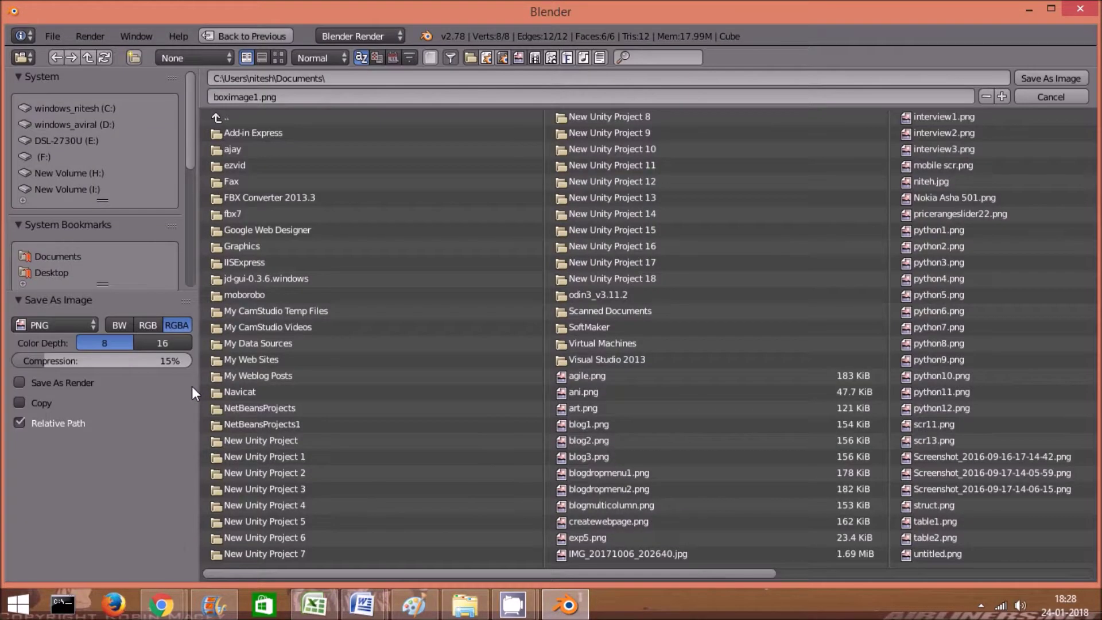
{"action": "left_click", "coordinate": [100, 172]}
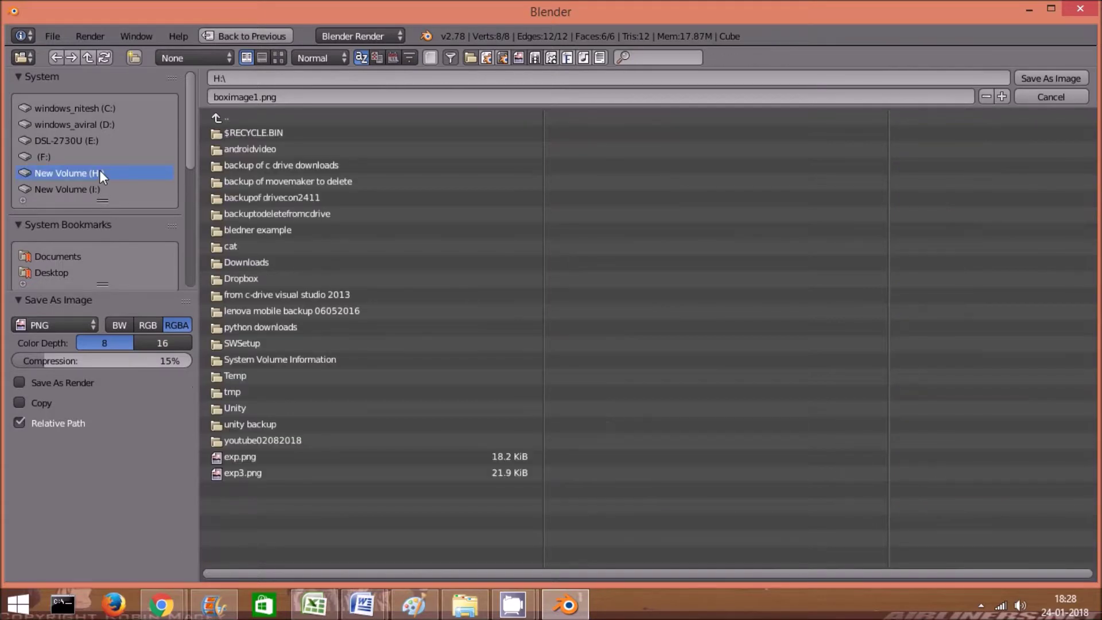
{"action": "left_click", "coordinate": [267, 230]}
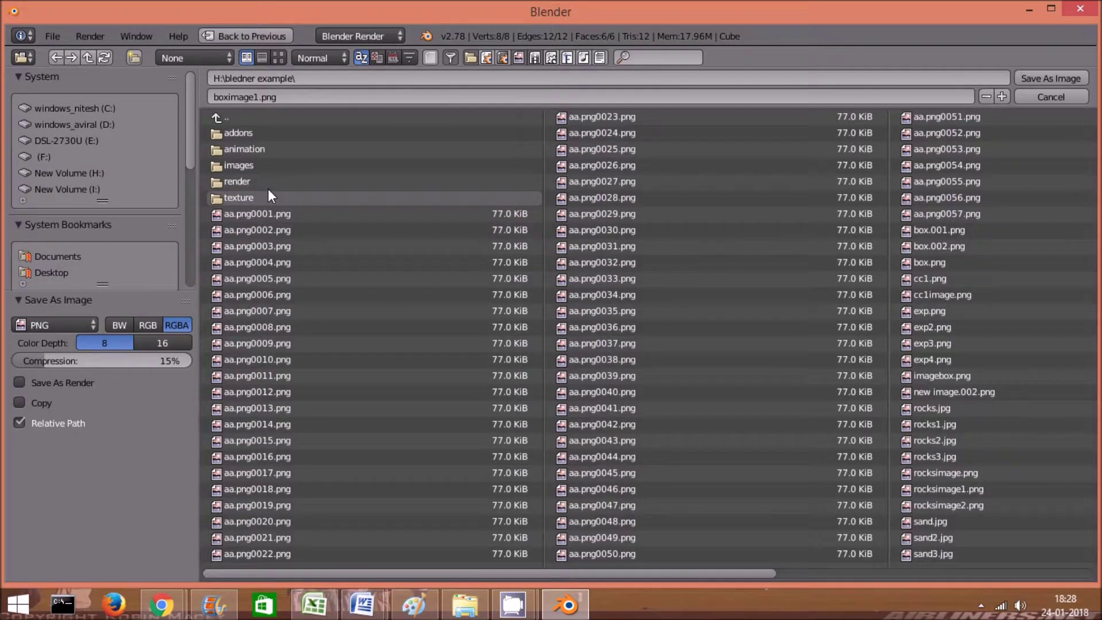
{"action": "left_click", "coordinate": [265, 164]}
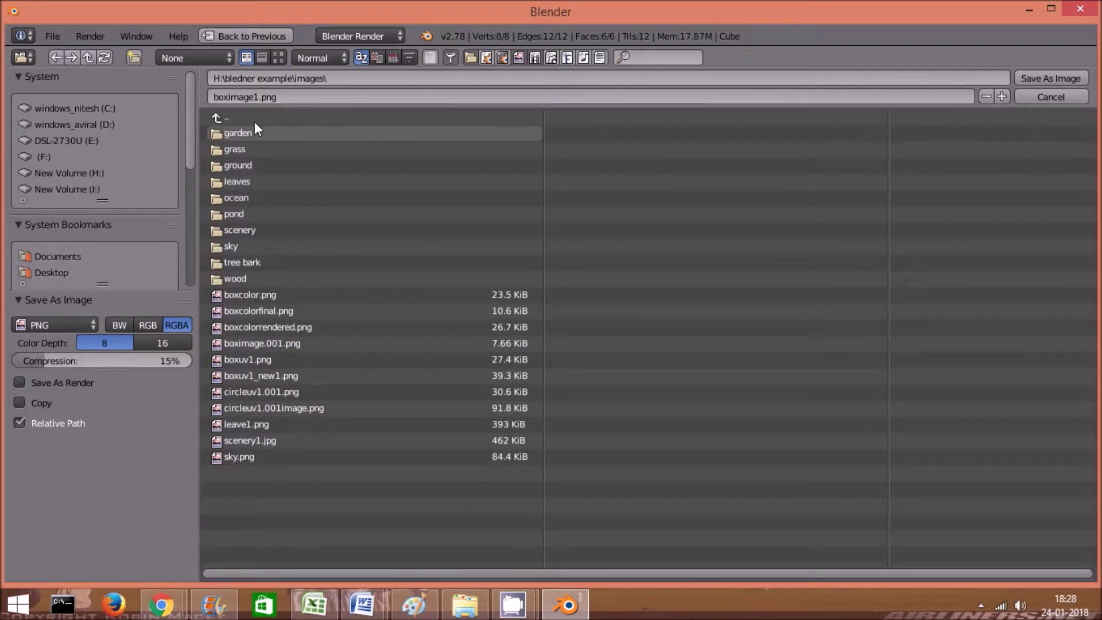
{"action": "left_click", "coordinate": [1042, 77]}
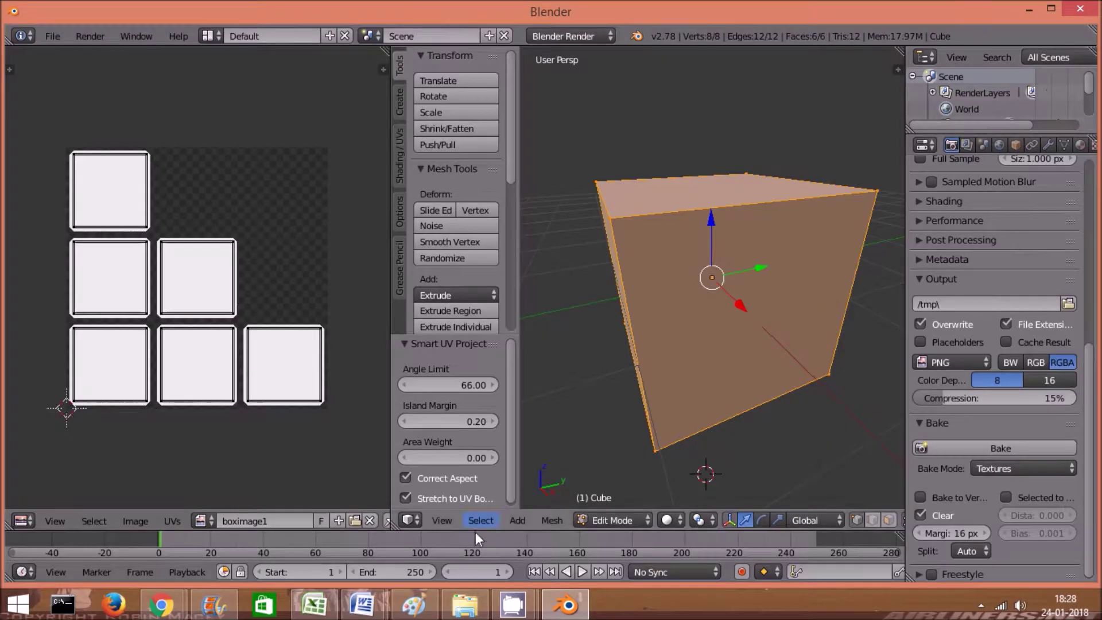
{"action": "left_click", "coordinate": [413, 604]}
- Open boximage1.png in Paint and view it at 50% zoom
{"action": "left_click", "coordinate": [21, 27]}
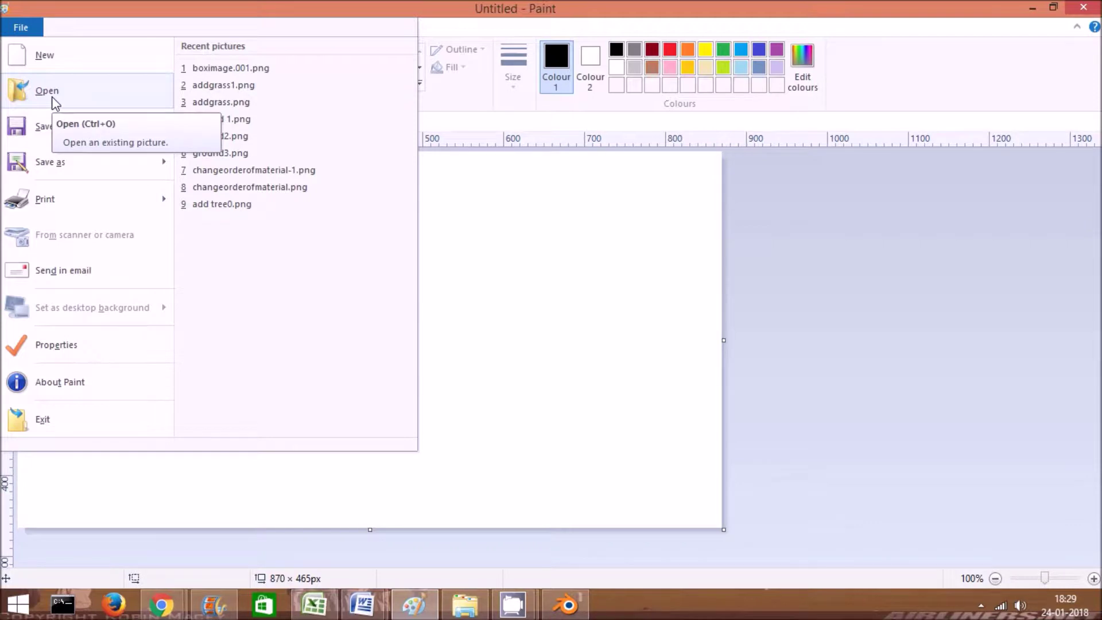
{"action": "left_click", "coordinate": [52, 97]}
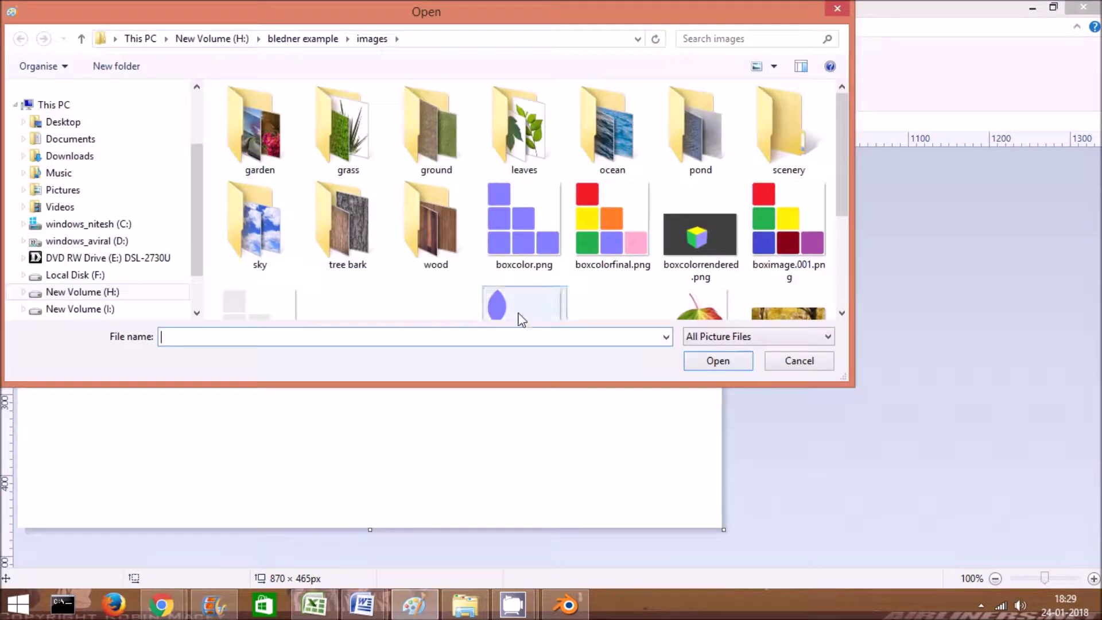
{"action": "left_click_drag", "start_coordinate": [842, 177], "coordinate": [842, 229]}
{"action": "left_click", "coordinate": [270, 231]}
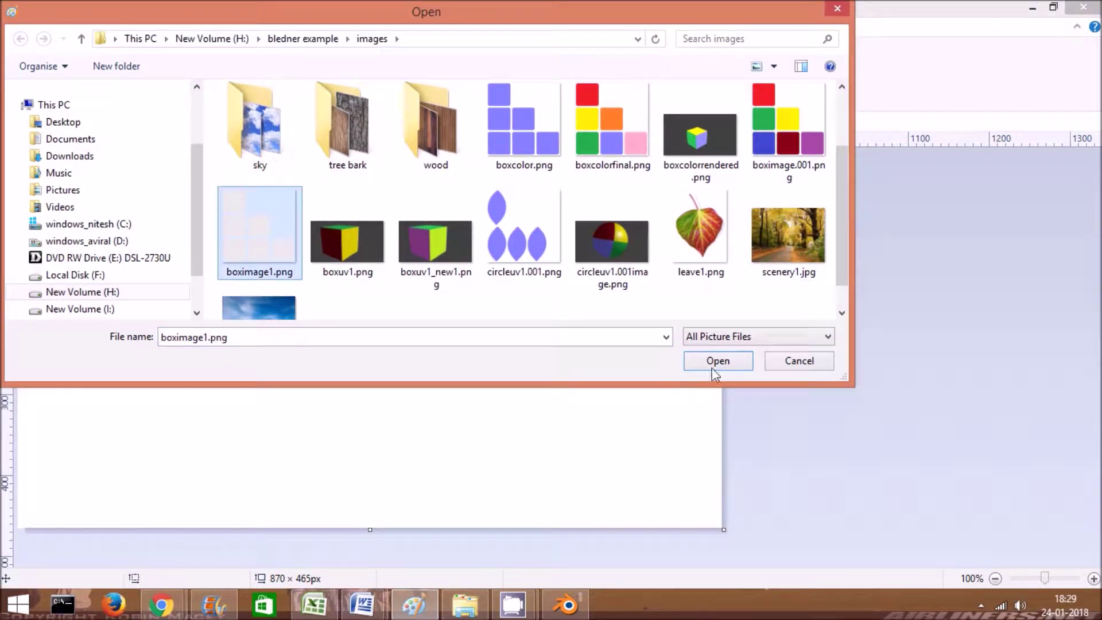
{"action": "left_click", "coordinate": [728, 354]}
{"action": "scroll", "coordinate": [198, 294], "scroll_direction": "down", "scroll_amount": 5}
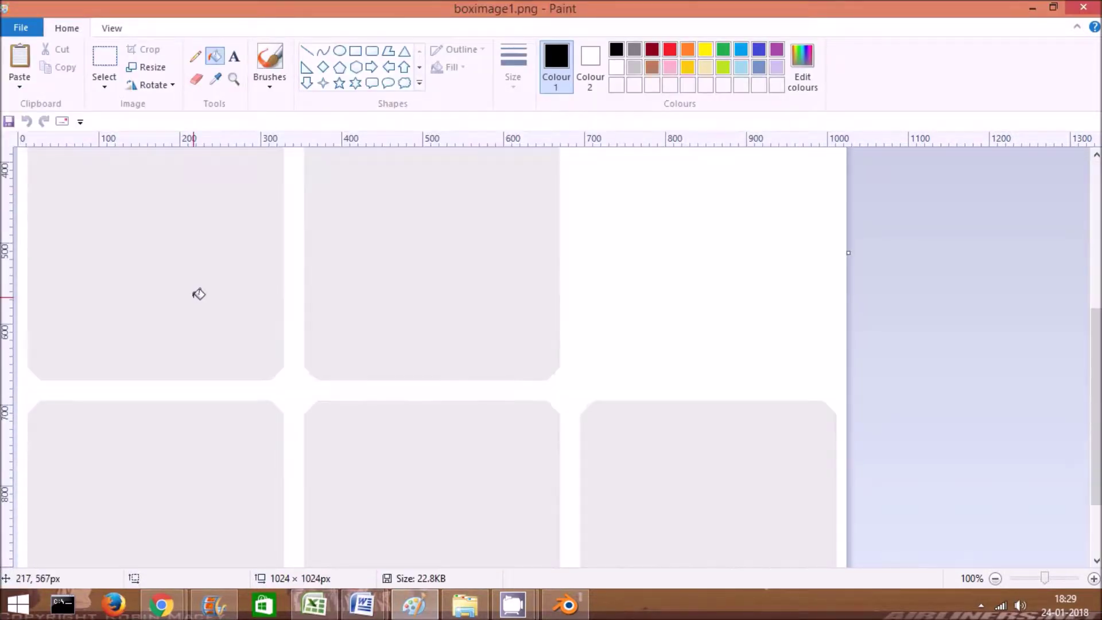
{"action": "left_click", "coordinate": [1028, 578]}
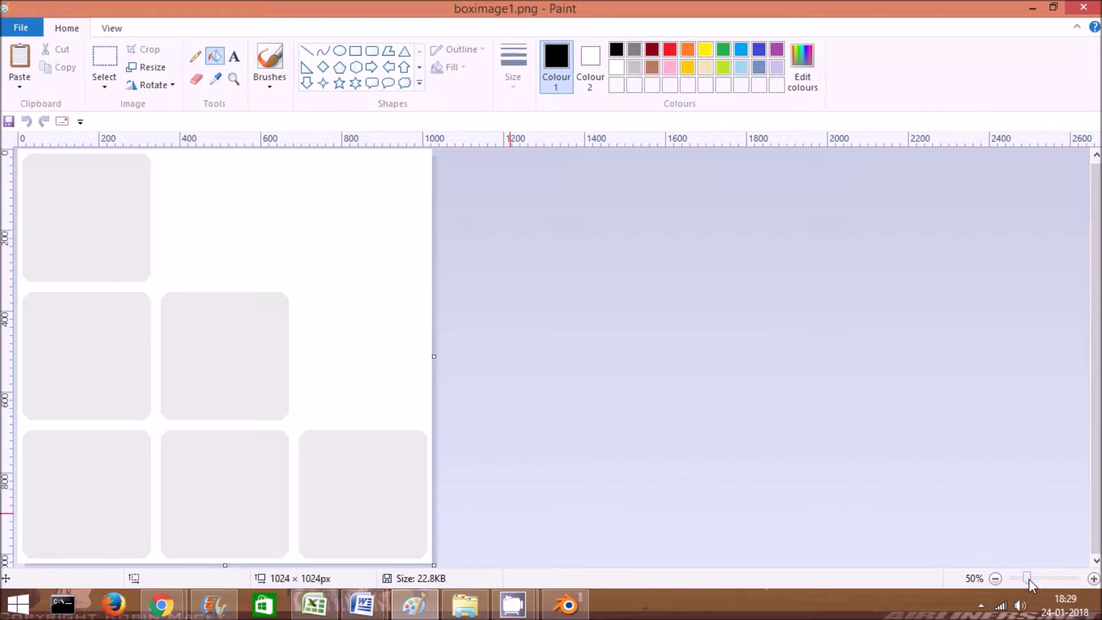
- Fill the middle square pink, the top-left blue and the left-middle red
{"action": "left_click", "coordinate": [670, 67]}
{"action": "left_click", "coordinate": [224, 321]}
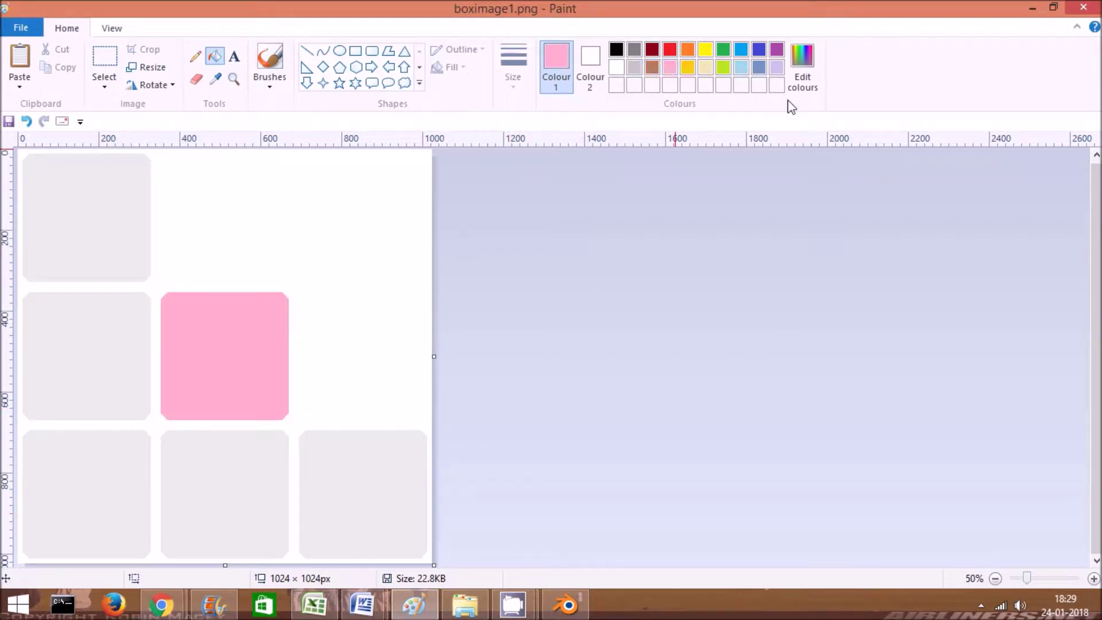
{"action": "left_click", "coordinate": [741, 49]}
{"action": "left_click", "coordinate": [86, 203]}
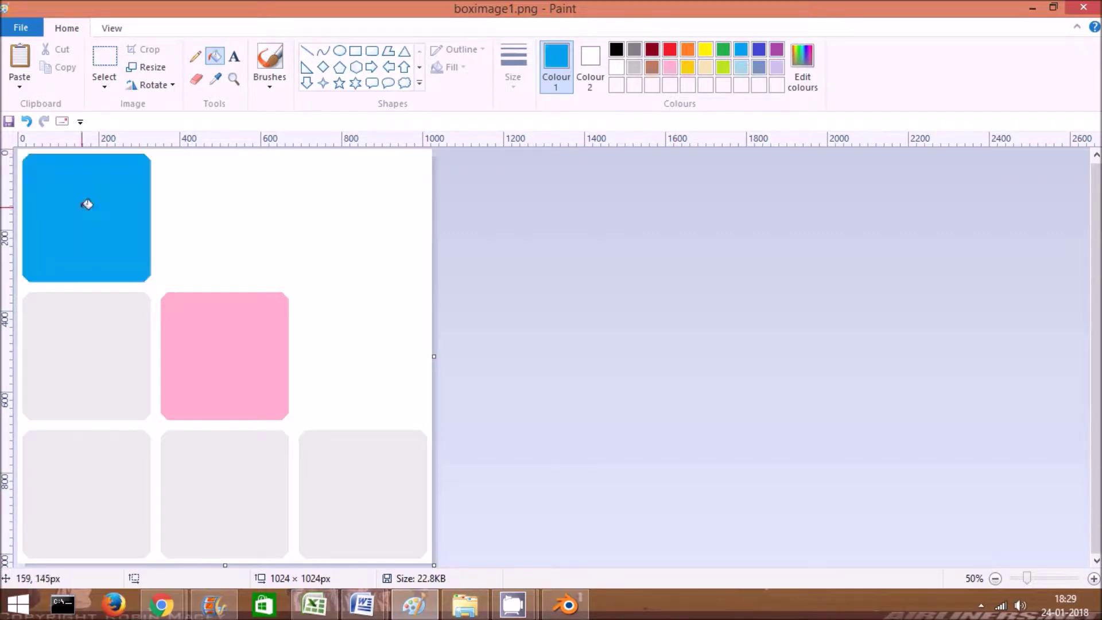
{"action": "left_click", "coordinate": [670, 50]}
{"action": "left_click", "coordinate": [105, 347]}
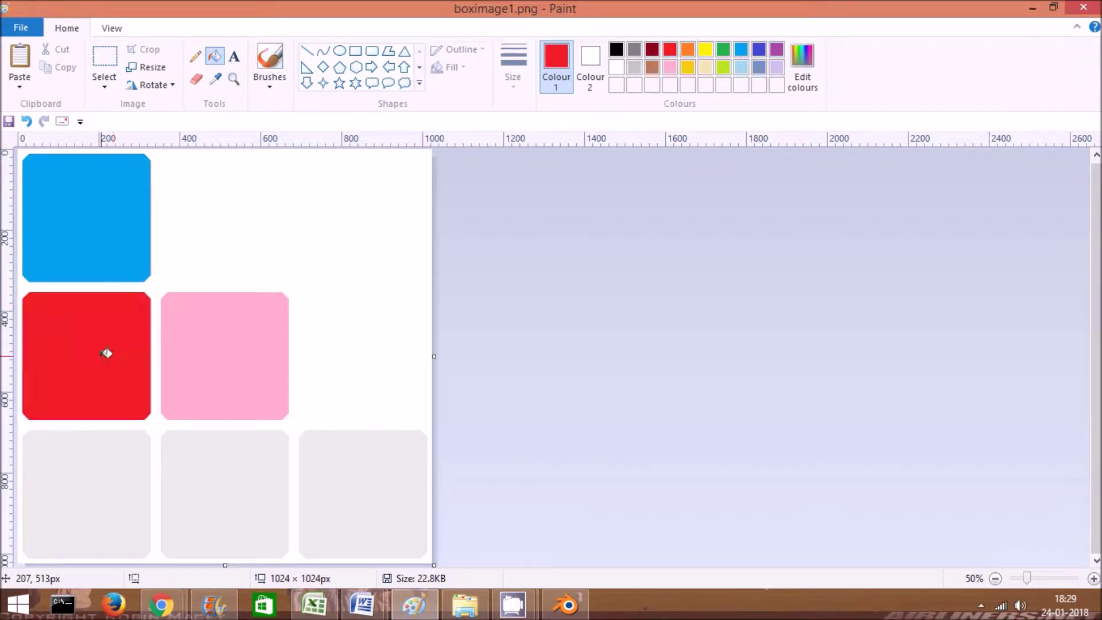
- Fill the bottom squares yellow, green and dark red, then save boximage1.png
{"action": "left_click", "coordinate": [705, 50]}
{"action": "left_click", "coordinate": [381, 460]}
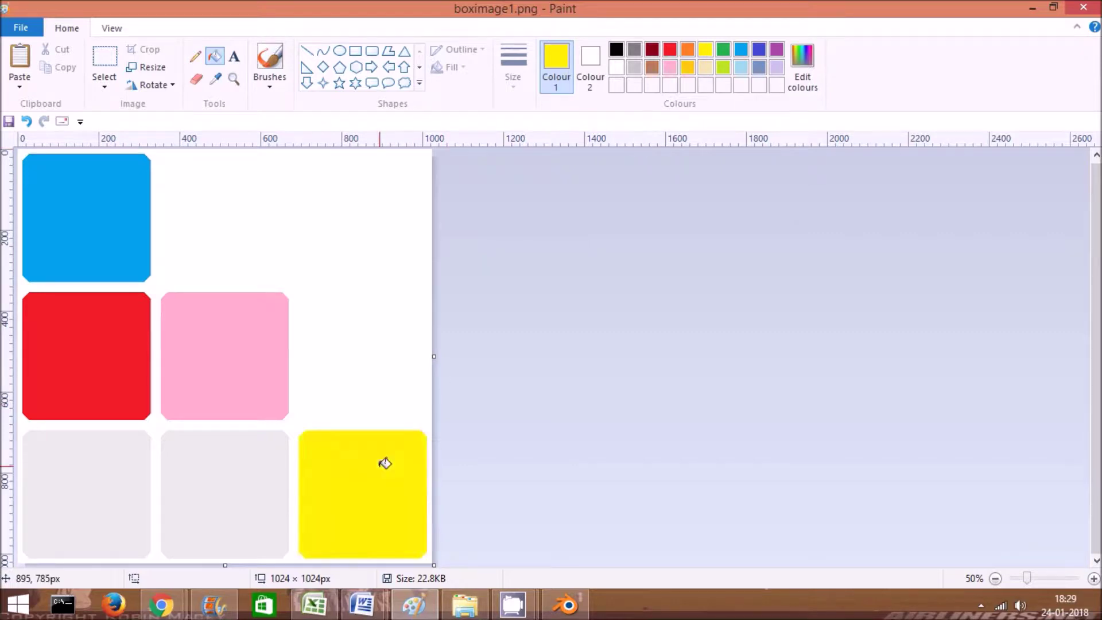
{"action": "left_click", "coordinate": [723, 50]}
{"action": "left_click", "coordinate": [212, 500]}
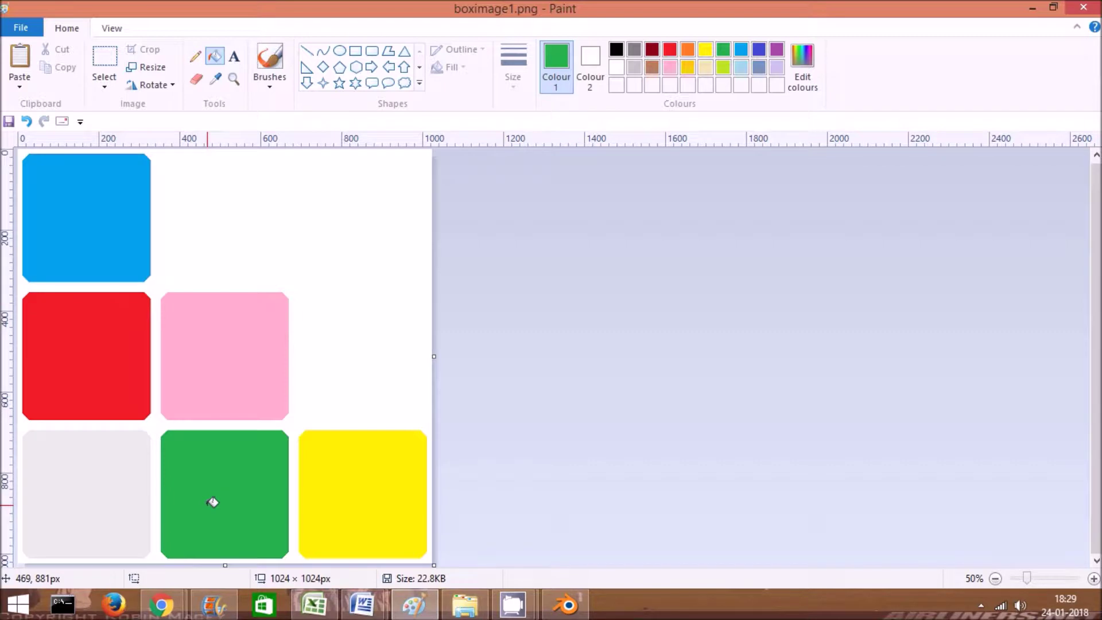
{"action": "left_click", "coordinate": [651, 49]}
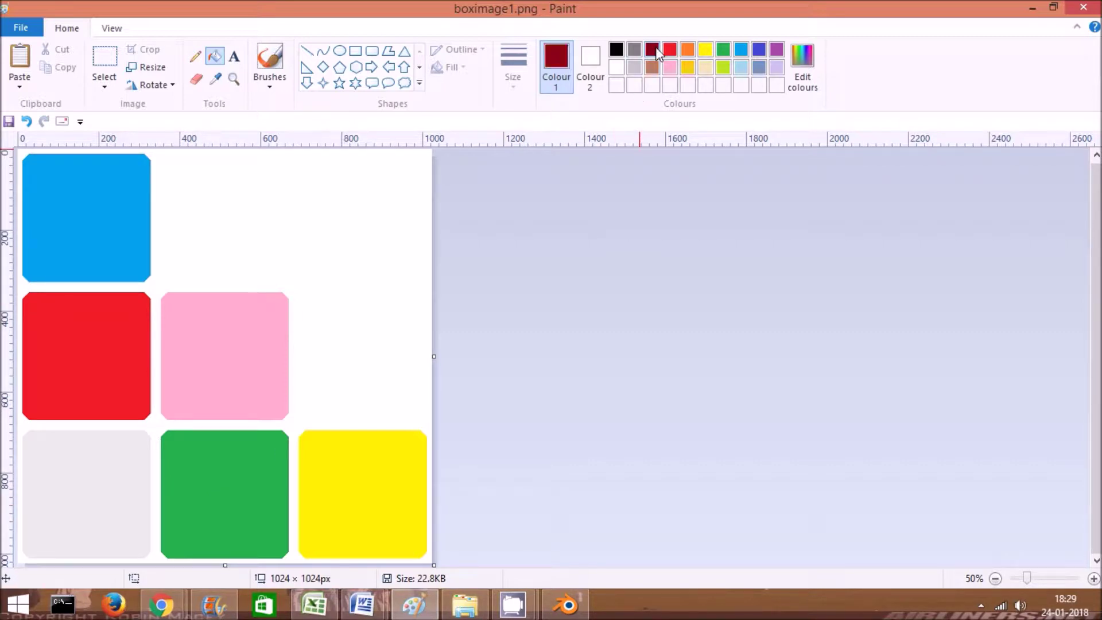
{"action": "left_click", "coordinate": [96, 499]}
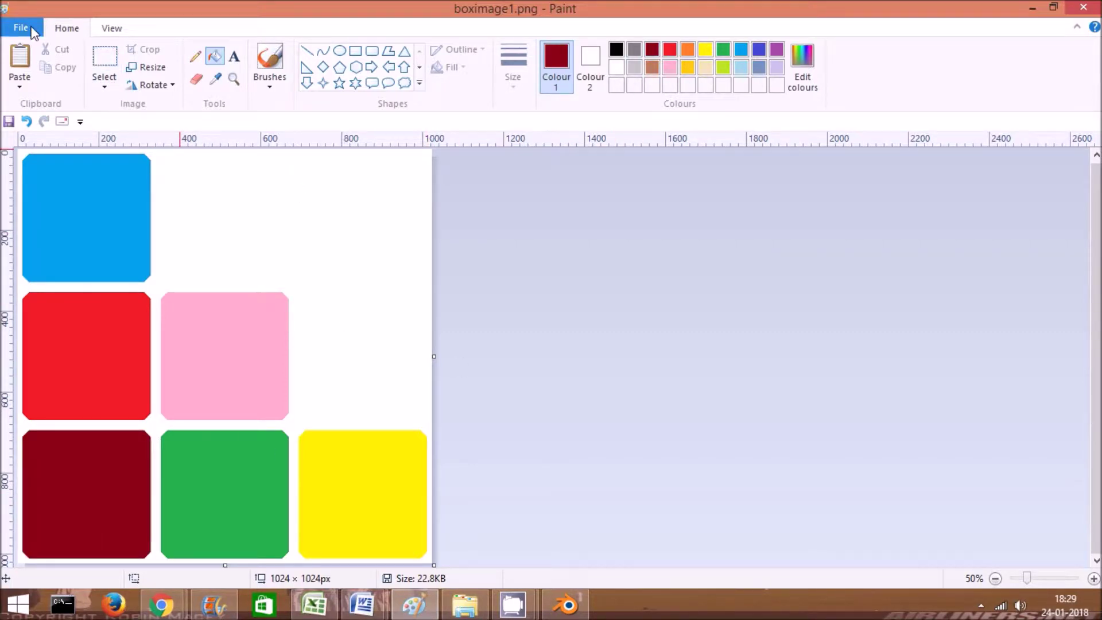
{"action": "left_click", "coordinate": [31, 29]}
{"action": "left_click", "coordinate": [44, 136]}
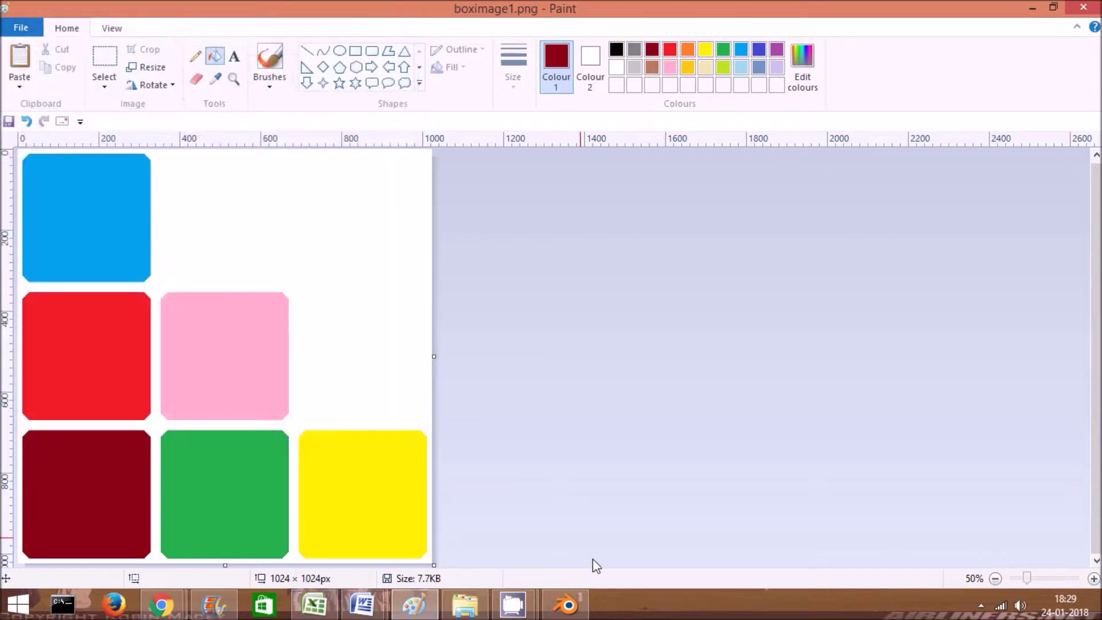
- Load the painted boximage1.png into Blender's UV/Image Editor
{"action": "left_click", "coordinate": [567, 605]}
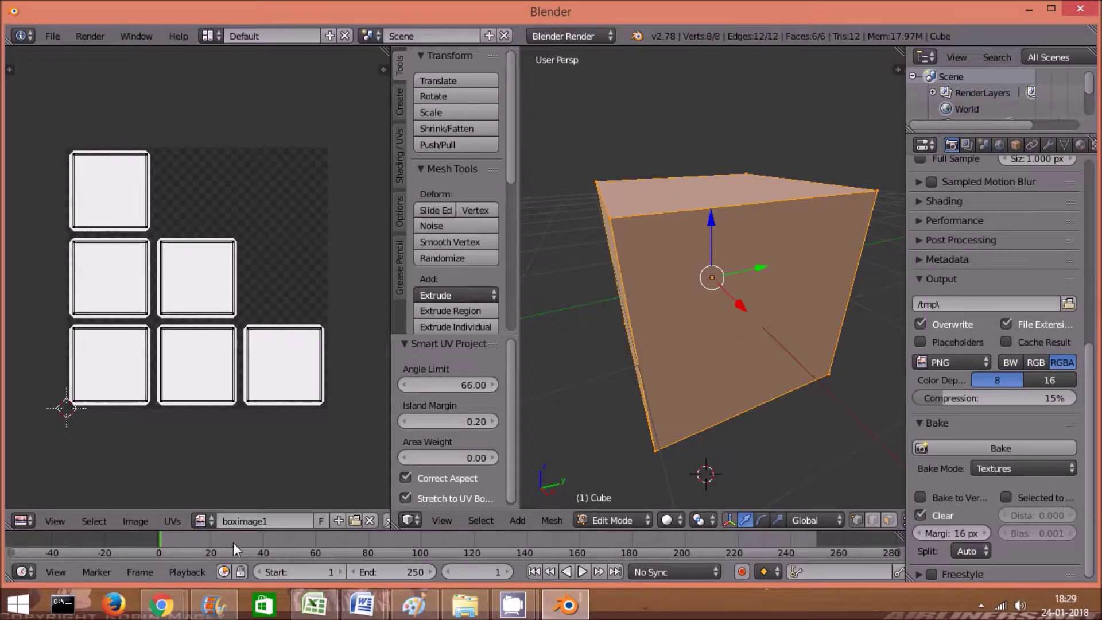
{"action": "left_click", "coordinate": [355, 520]}
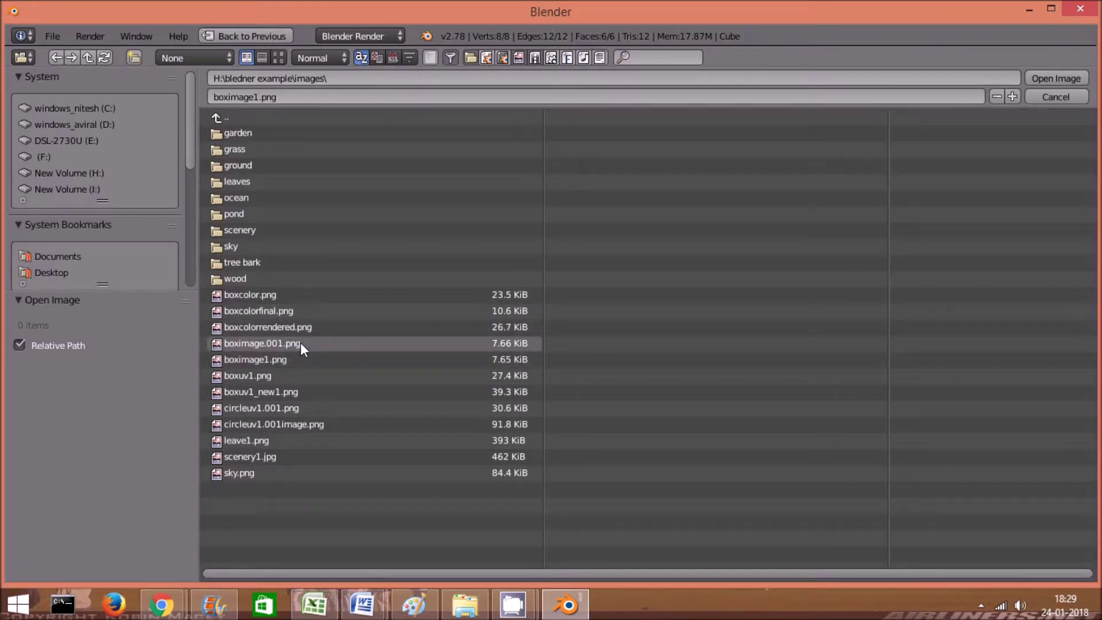
{"action": "double_click", "coordinate": [294, 358]}
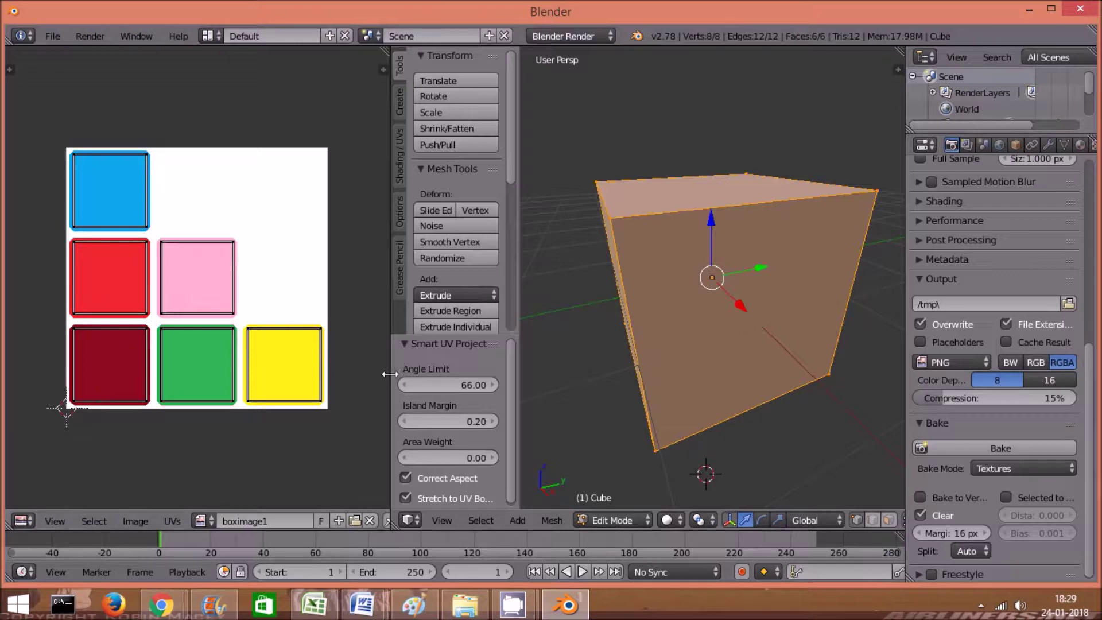
{"action": "left_click_drag", "start_coordinate": [390, 374], "coordinate": [367, 373]}
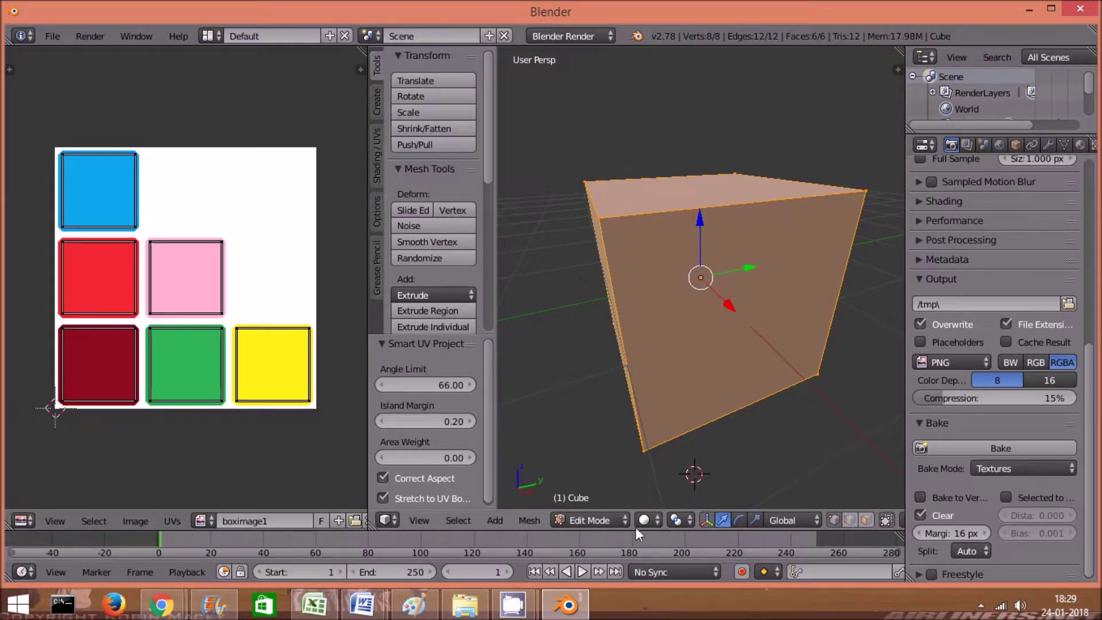
- Return the cube to Object Mode and set viewport shading to Material
{"action": "left_click", "coordinate": [610, 521]}
{"action": "left_click", "coordinate": [608, 500]}
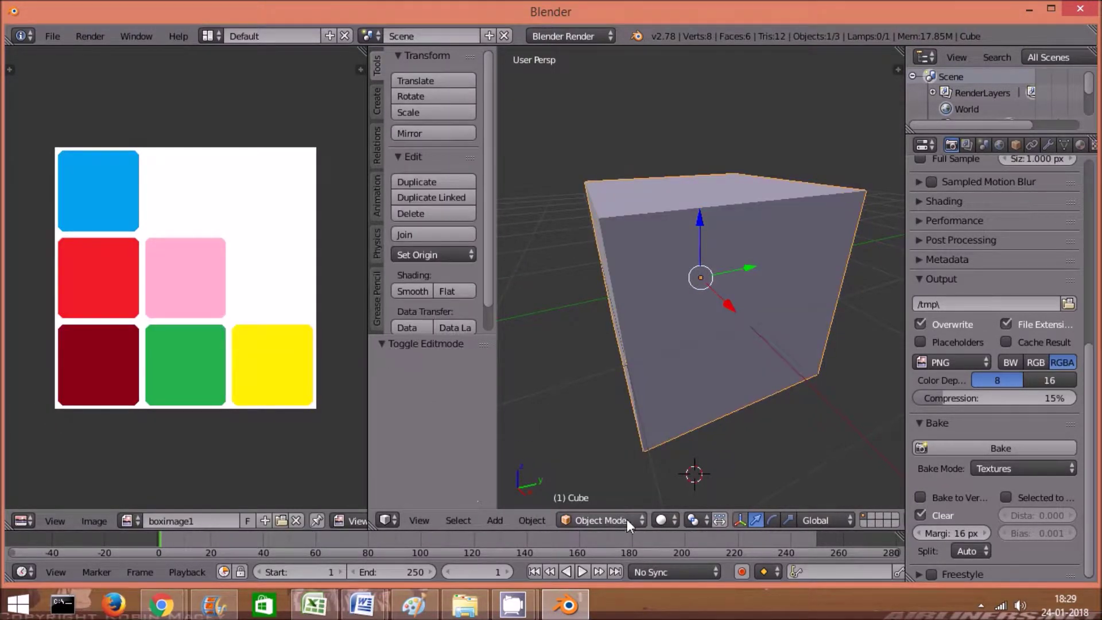
{"action": "left_click", "coordinate": [663, 521]}
{"action": "left_click", "coordinate": [699, 431]}
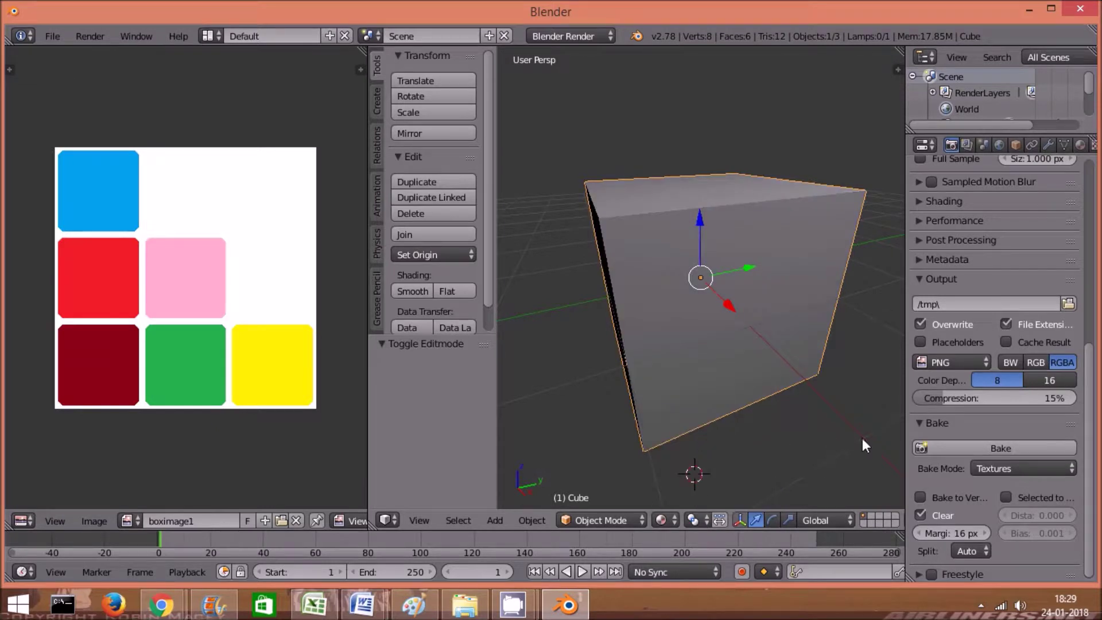
{"action": "left_click_drag", "start_coordinate": [905, 436], "coordinate": [831, 424]}
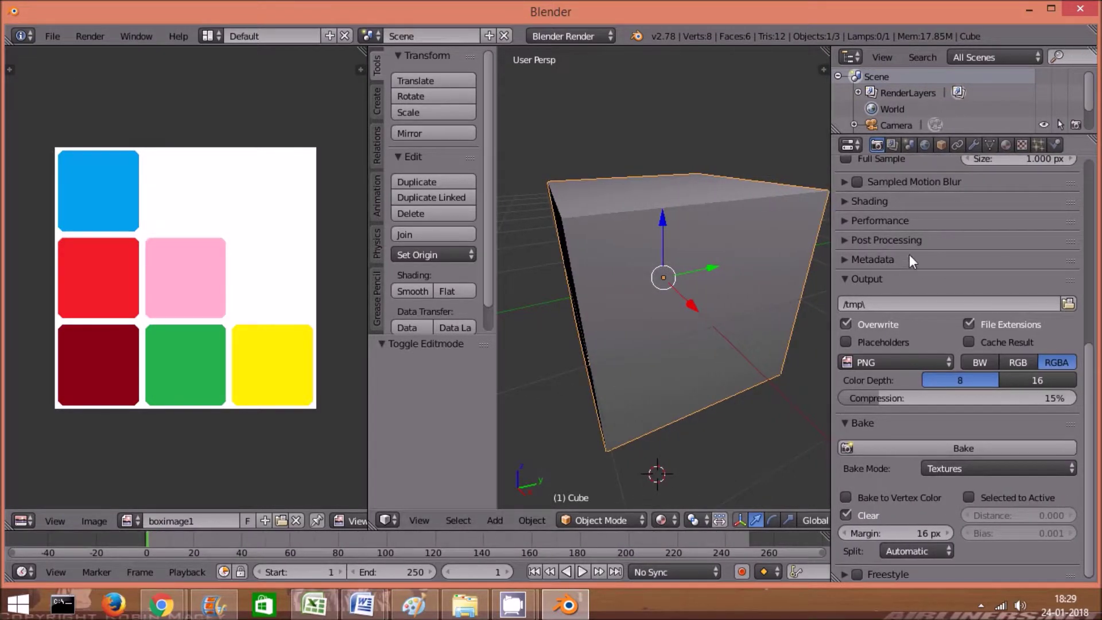
- Switch the render engine to Cycles Render from the Material tab
{"action": "left_click", "coordinate": [1005, 144]}
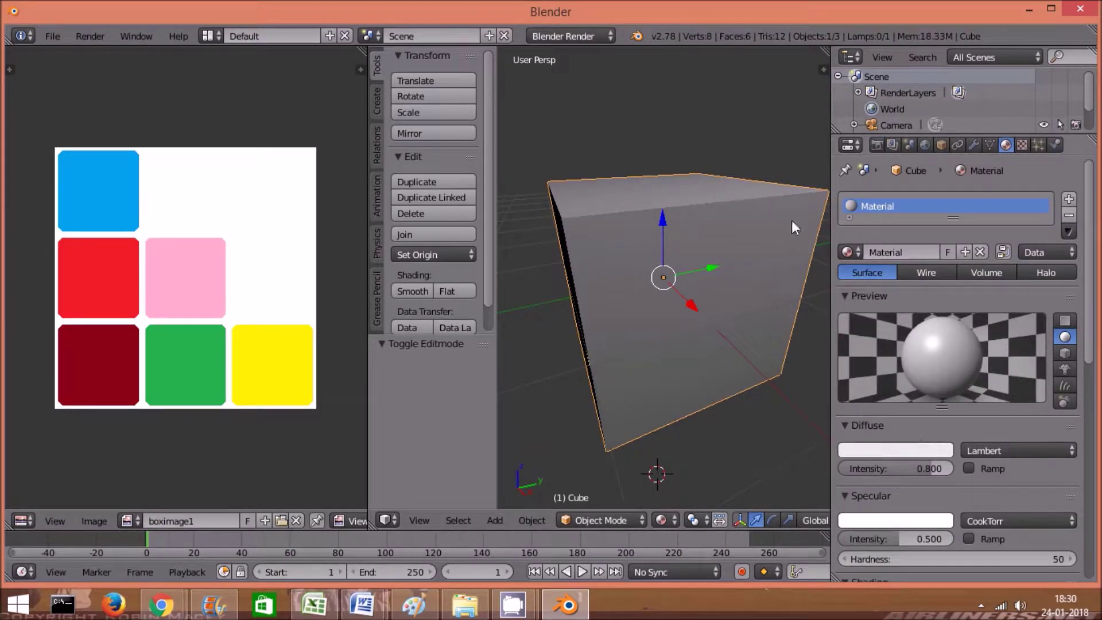
{"action": "left_click", "coordinate": [588, 32]}
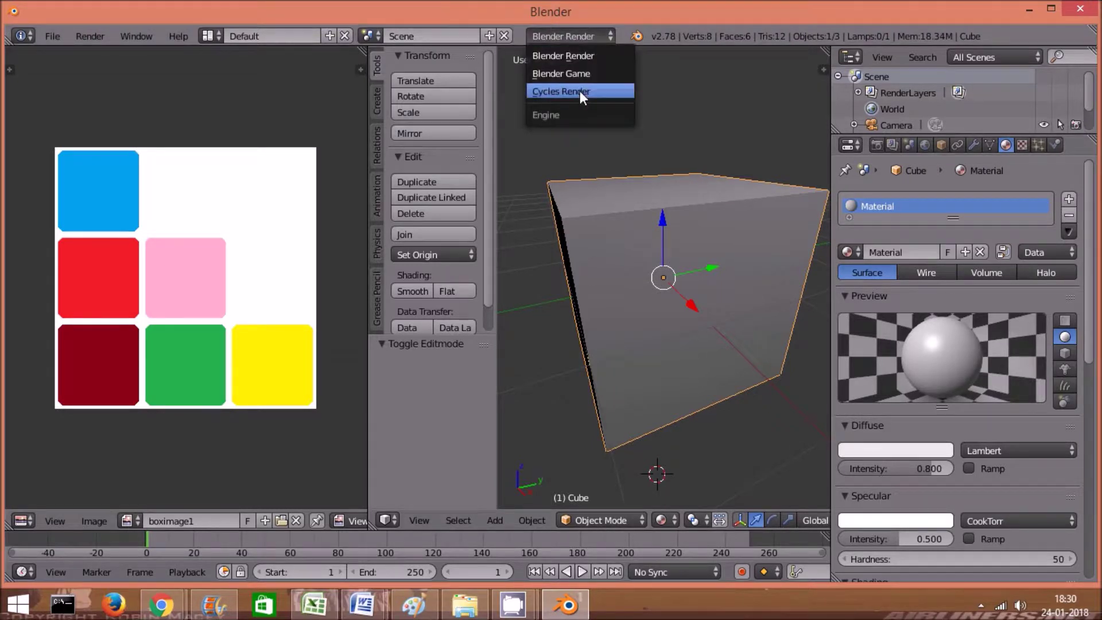
{"action": "left_click", "coordinate": [580, 91]}
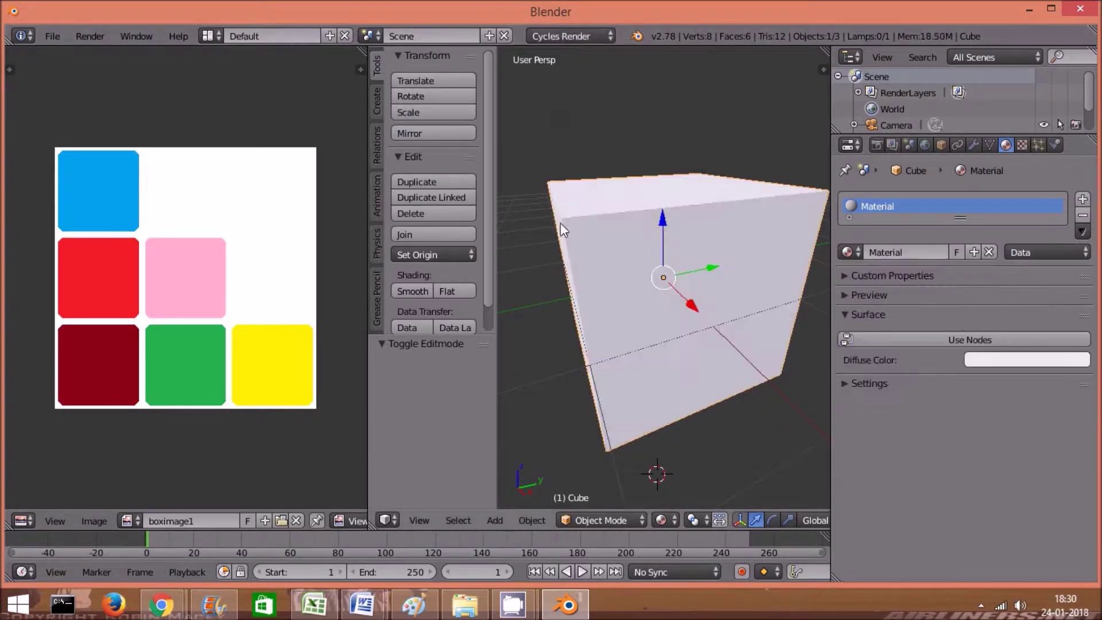
{"action": "key", "text": "t"}
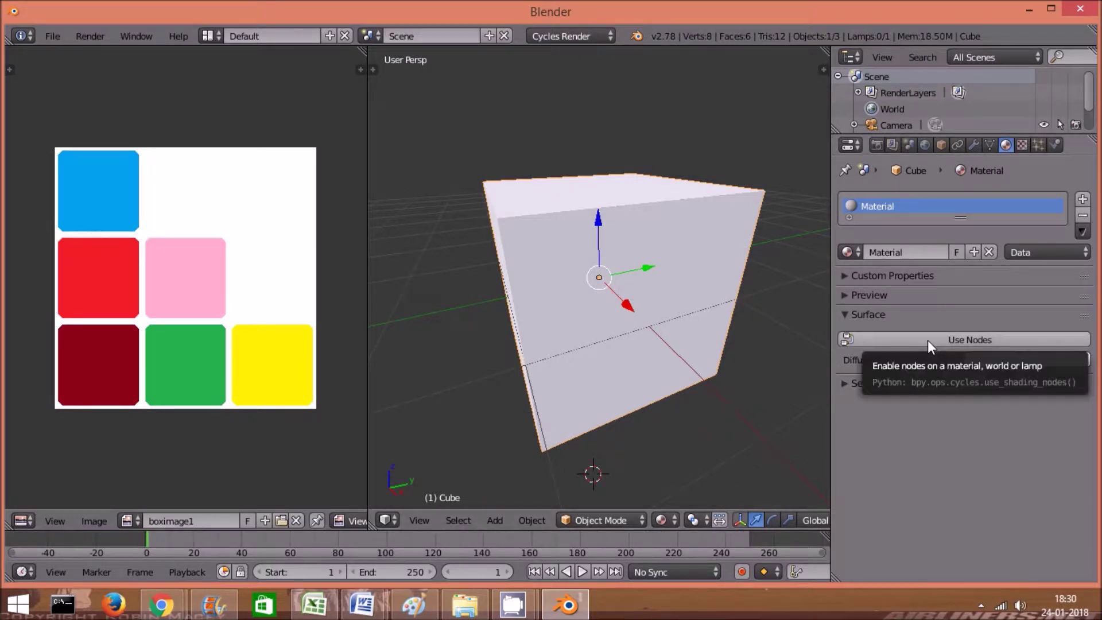
- Rename the cube's material to boximage and enable Use Nodes
{"action": "double_click", "coordinate": [921, 244]}
{"action": "type", "text": "boximage"}
{"action": "key", "text": "Return"}
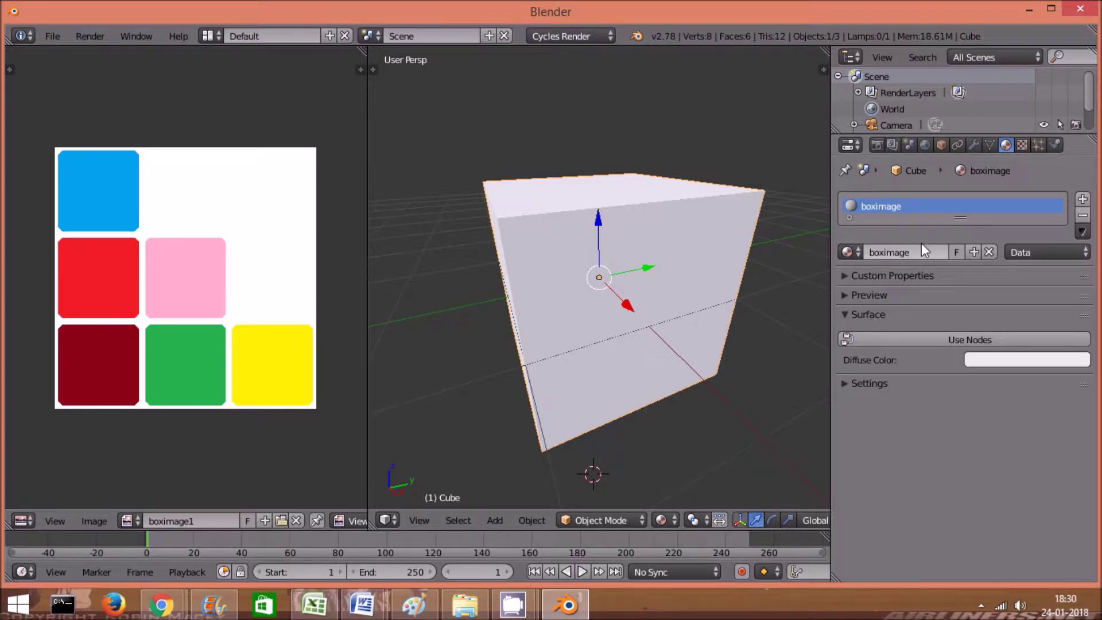
{"action": "left_click", "coordinate": [980, 338]}
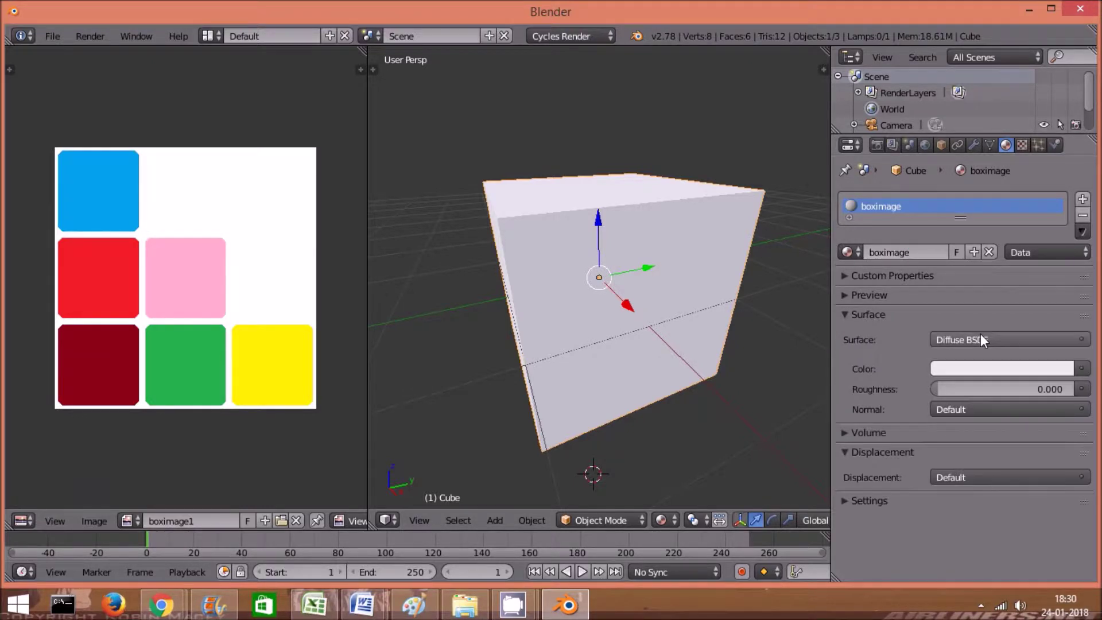
- Drive the material's Color with an Image Texture using boximage1
{"action": "left_click", "coordinate": [1081, 369]}
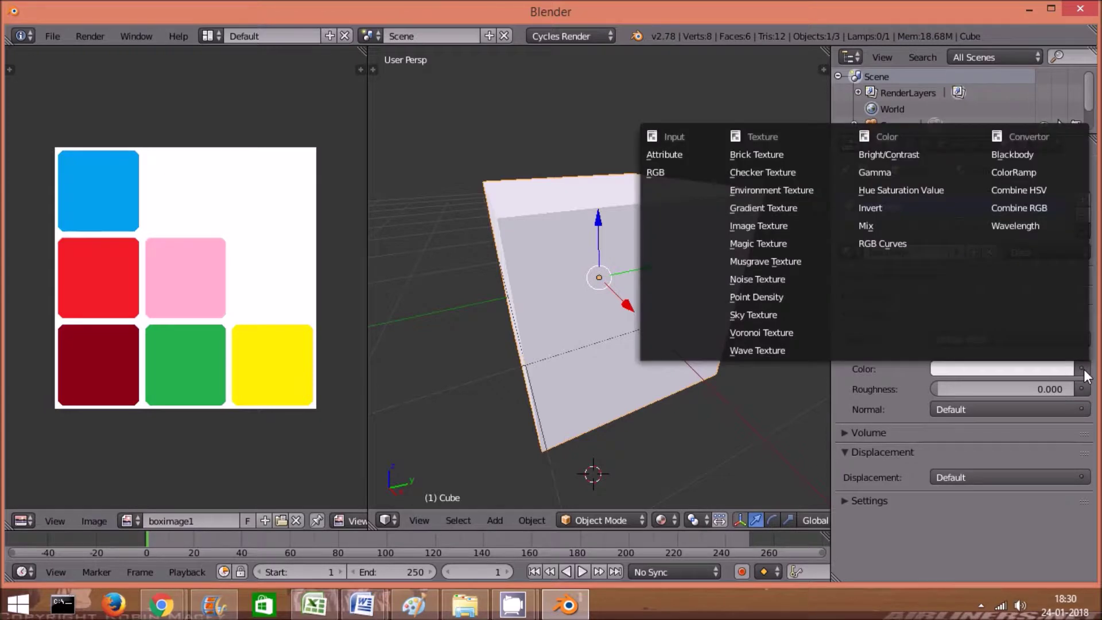
{"action": "left_click", "coordinate": [790, 227]}
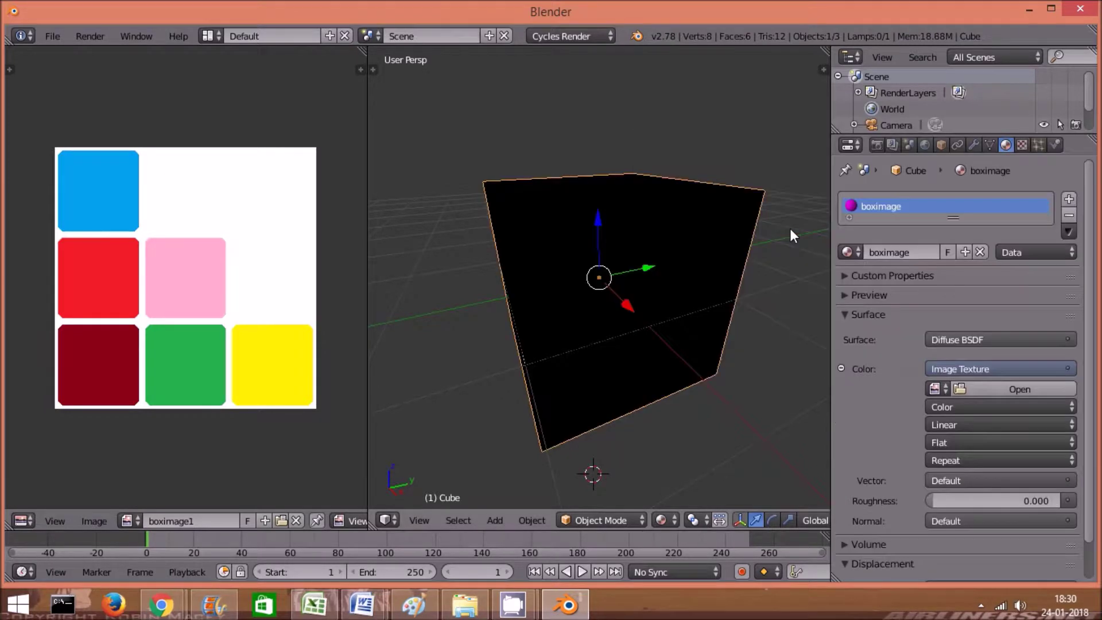
{"action": "left_click", "coordinate": [938, 389]}
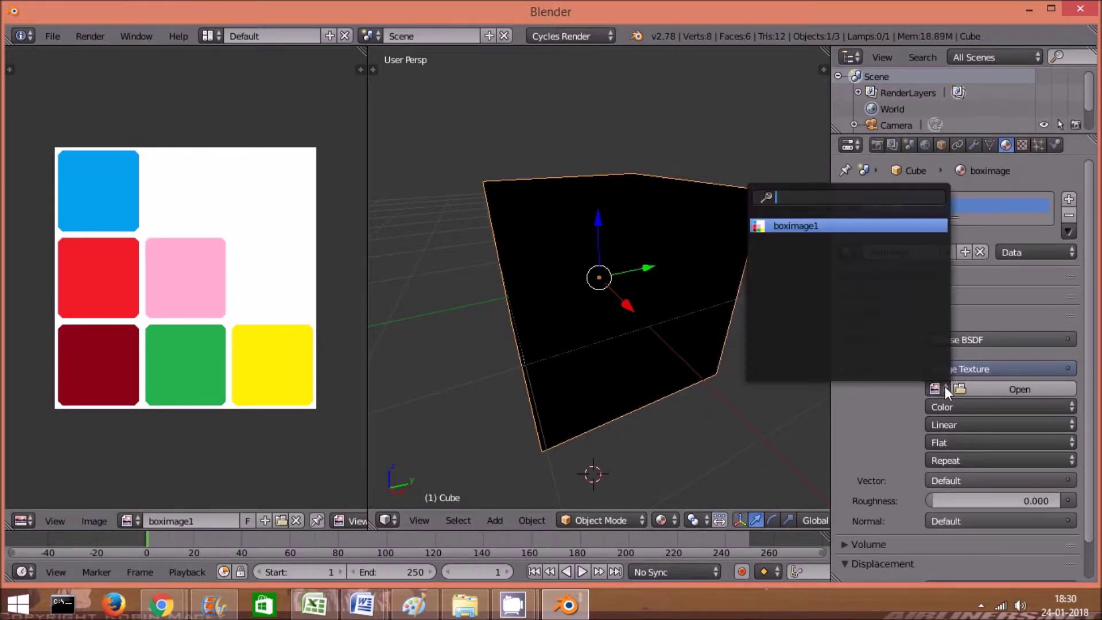
{"action": "left_click", "coordinate": [823, 228]}
- Orbit the 3D view to inspect the textured cube's red, green and pink faces
{"action": "scroll", "coordinate": [664, 419], "scroll_direction": "down", "scroll_amount": 2}
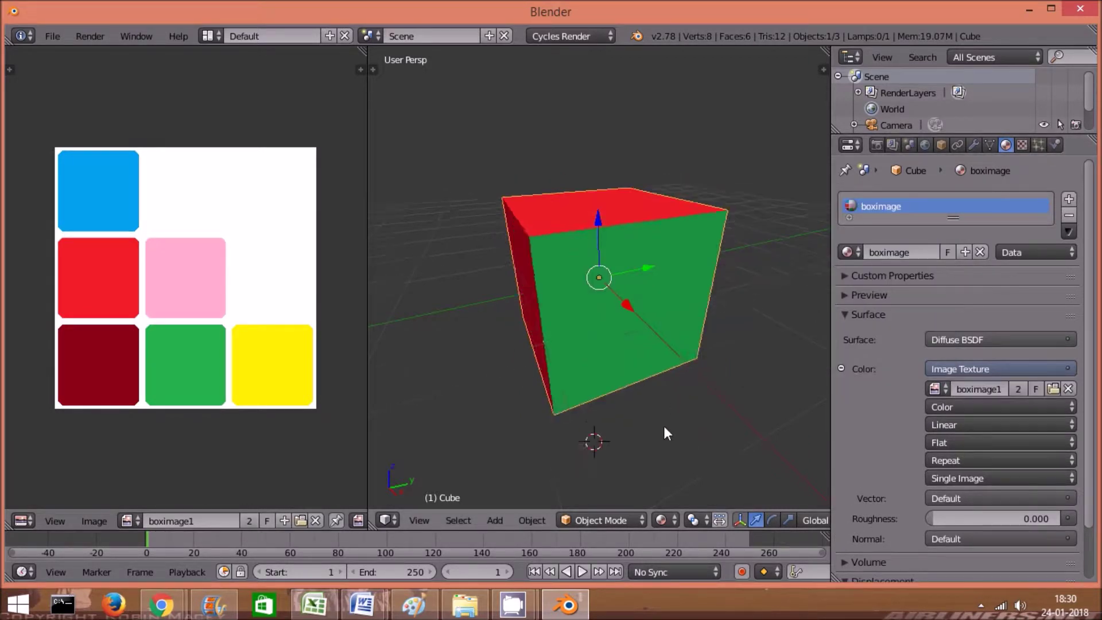
{"action": "scroll", "coordinate": [663, 426], "scroll_direction": "down", "scroll_amount": 2}
{"action": "mouse_move", "coordinate": [582, 432]}
{"action": "middle_mouse_down"}
{"action": "mouse_move", "coordinate": [729, 441]}
{"action": "mouse_move", "coordinate": [784, 401]}
{"action": "mouse_move", "coordinate": [604, 463]}
{"action": "mouse_move", "coordinate": [424, 338]}
{"action": "mouse_move", "coordinate": [435, 357]}
{"action": "mouse_move", "coordinate": [440, 330]}
{"action": "mouse_move", "coordinate": [447, 406]}
{"action": "middle_mouse_up"}
{"action": "mouse_move", "coordinate": [457, 449]}
{"action": "middle_mouse_down"}
{"action": "mouse_move", "coordinate": [605, 478]}
{"action": "mouse_move", "coordinate": [532, 443]}
{"action": "mouse_move", "coordinate": [452, 436]}
{"action": "middle_mouse_up"}
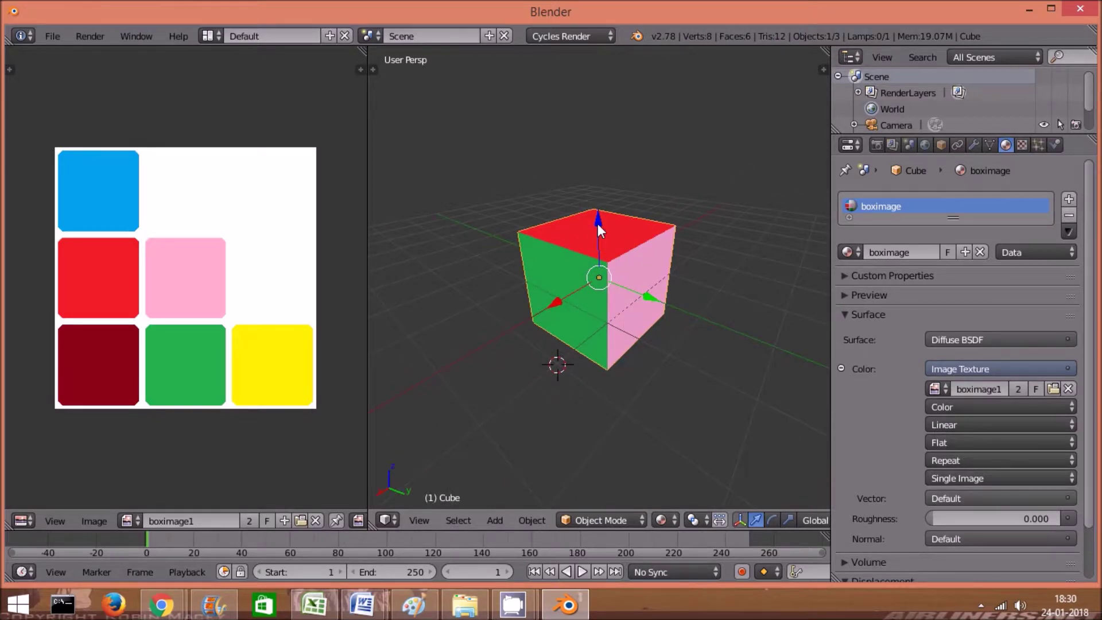
{"action": "middle_click_drag", "start_coordinate": [597, 223], "coordinate": [599, 161]}
{"action": "middle_click_drag", "start_coordinate": [636, 375], "coordinate": [603, 183]}
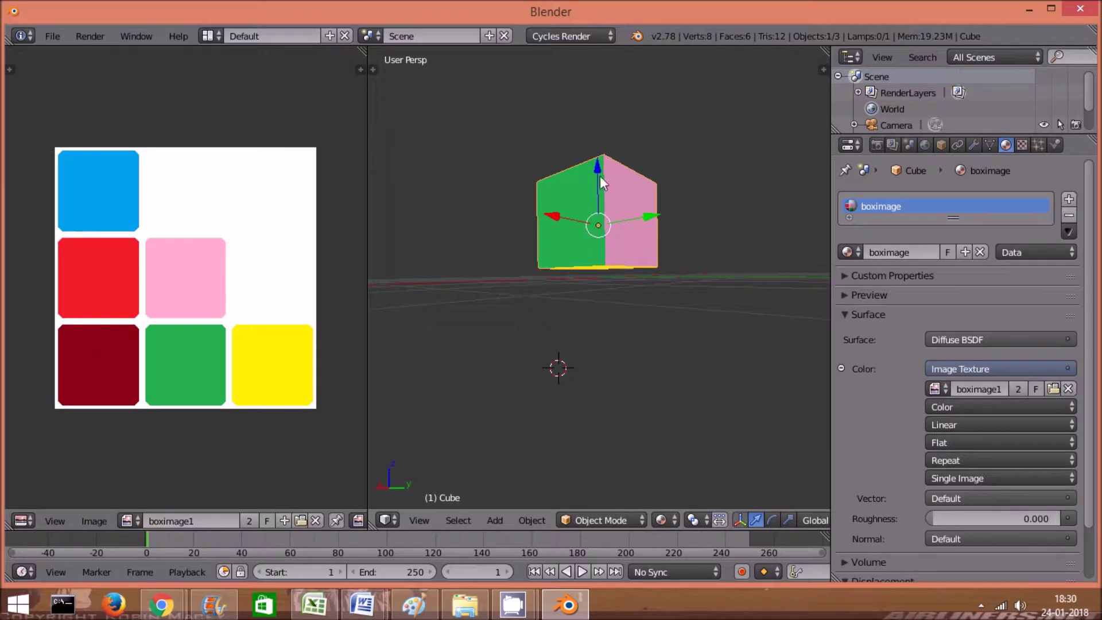
{"action": "middle_click_drag", "start_coordinate": [597, 380], "coordinate": [579, 452]}
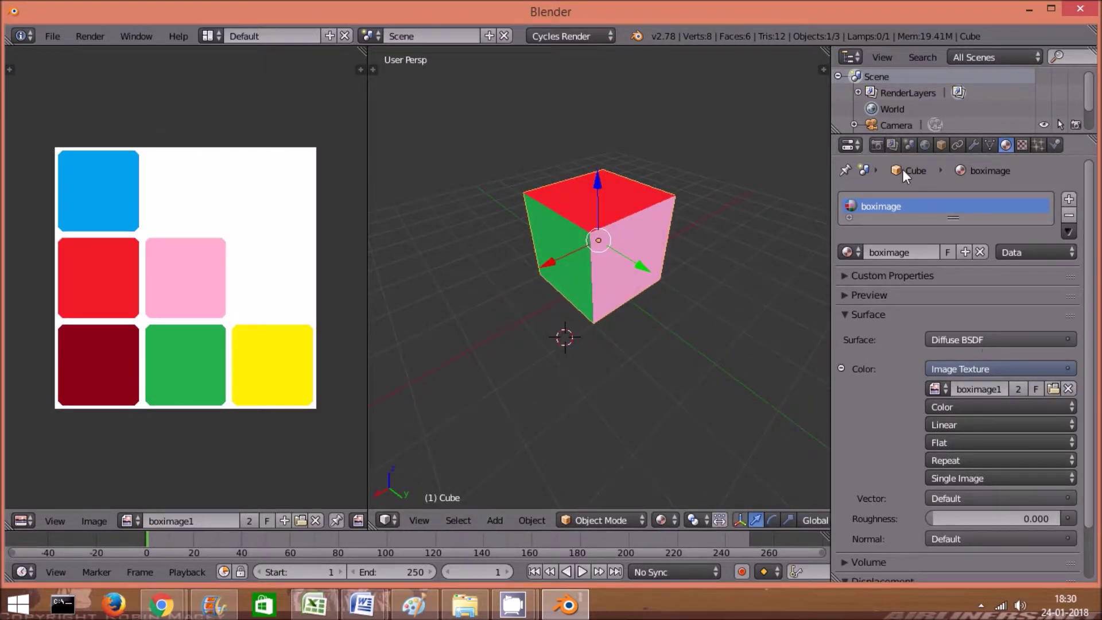
{"action": "left_click", "coordinate": [878, 147]}
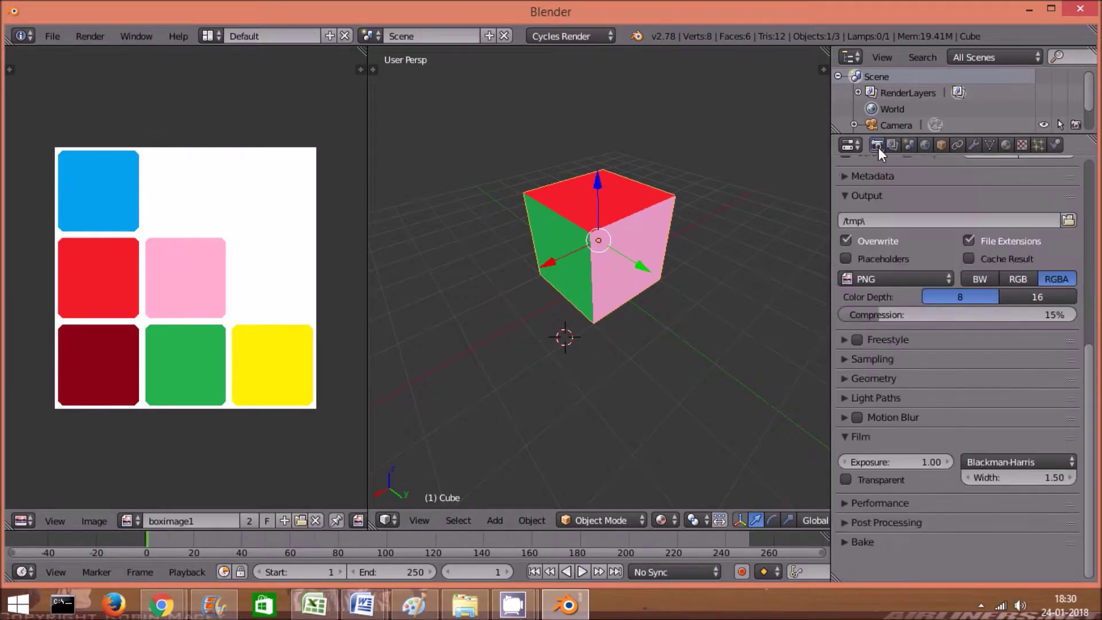
- Render the textured cube with Cycles, then switch the Render Result area back to 3D View
{"action": "scroll", "coordinate": [1010, 400], "scroll_direction": "up", "scroll_amount": 5}
{"action": "scroll", "coordinate": [1010, 399], "scroll_direction": "up", "scroll_amount": 8}
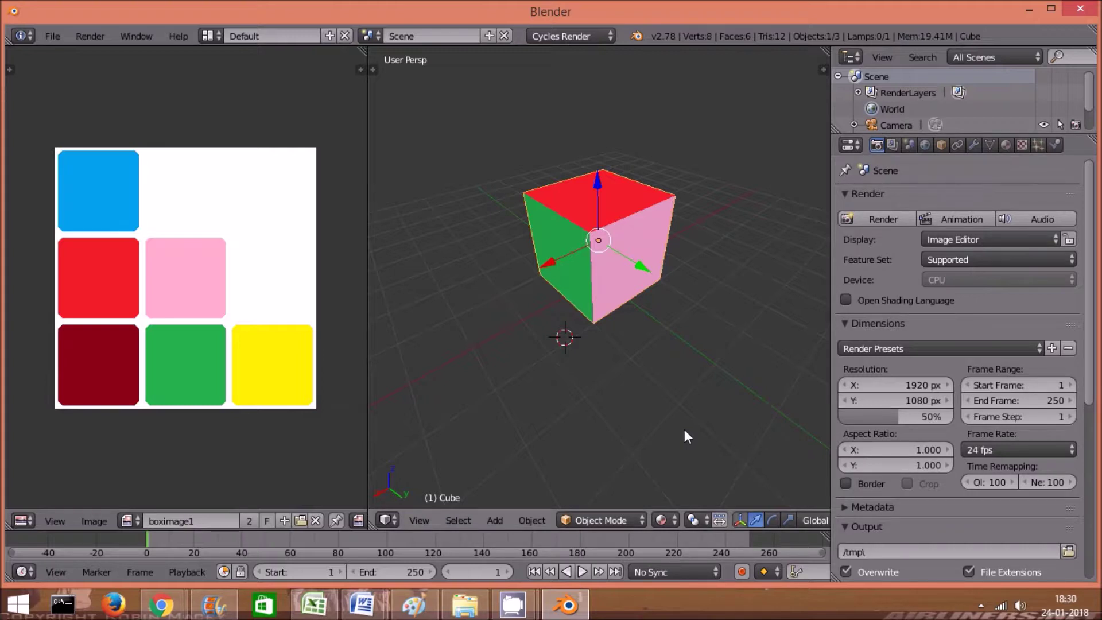
{"action": "scroll", "coordinate": [684, 431], "scroll_direction": "down", "scroll_amount": 3}
{"action": "scroll", "coordinate": [684, 430], "scroll_direction": "up", "scroll_amount": 2}
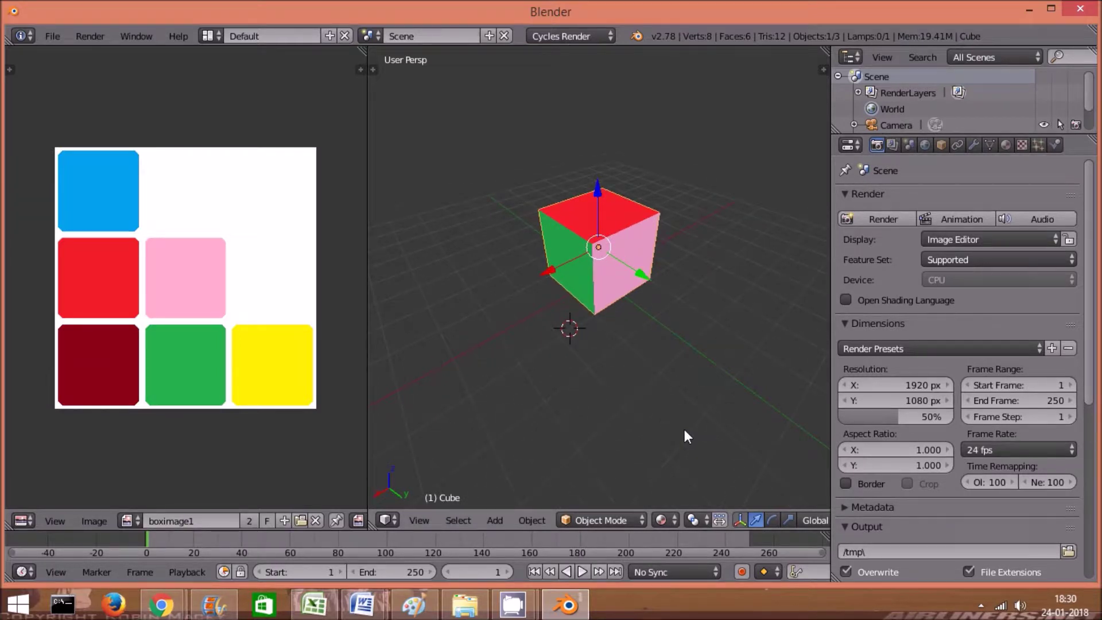
{"action": "left_click", "coordinate": [879, 219]}
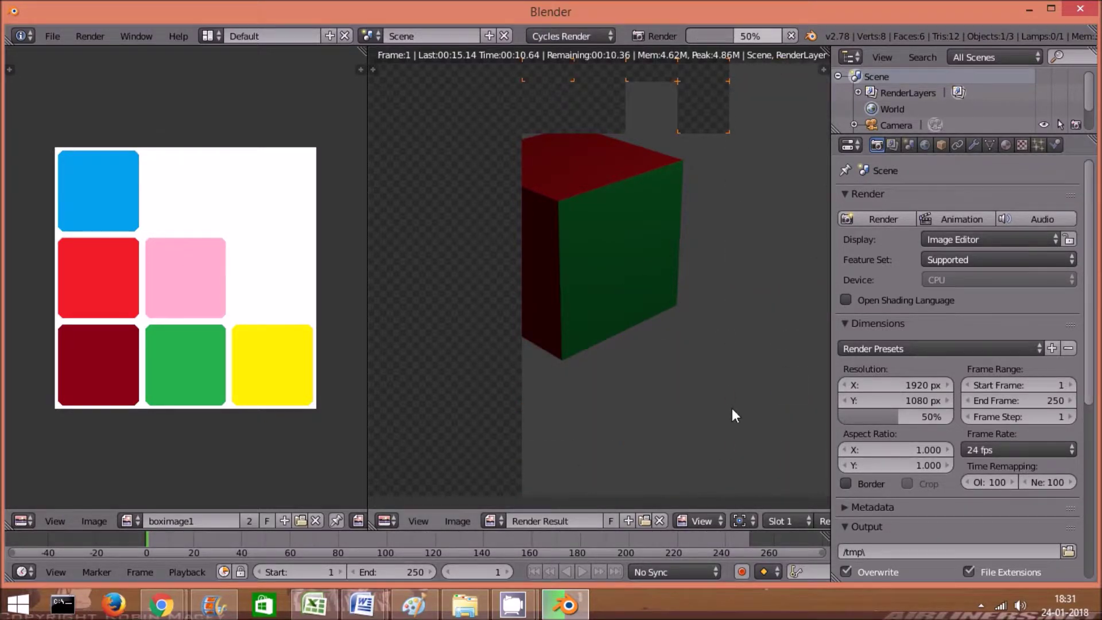
{"action": "scroll", "coordinate": [731, 408], "scroll_direction": "down", "scroll_amount": 1}
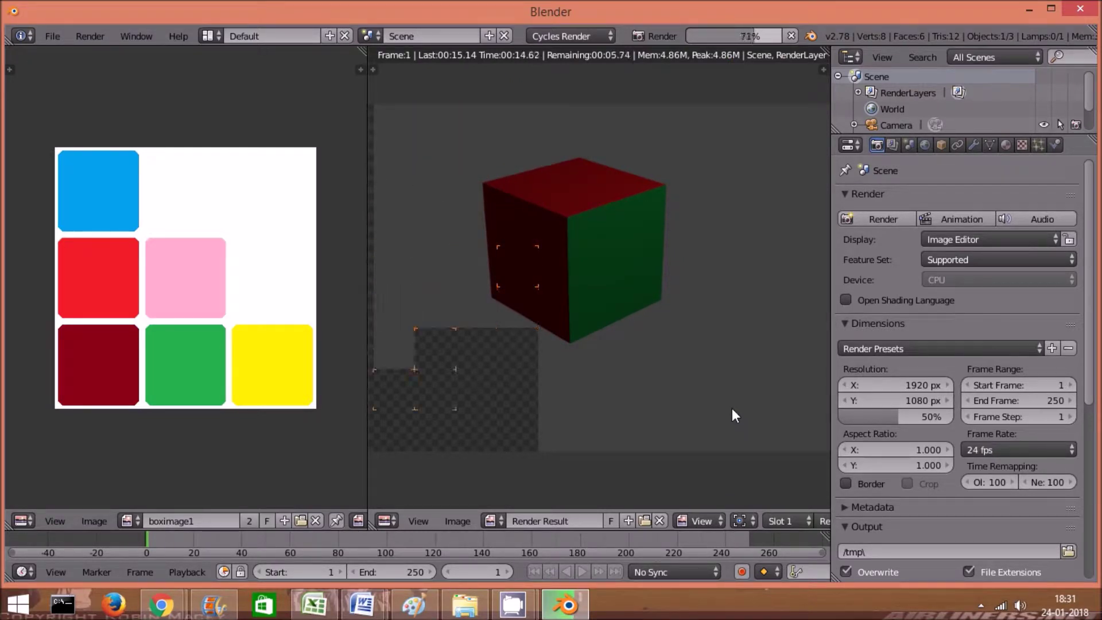
{"action": "left_click", "coordinate": [383, 521]}
{"action": "left_click", "coordinate": [408, 500]}
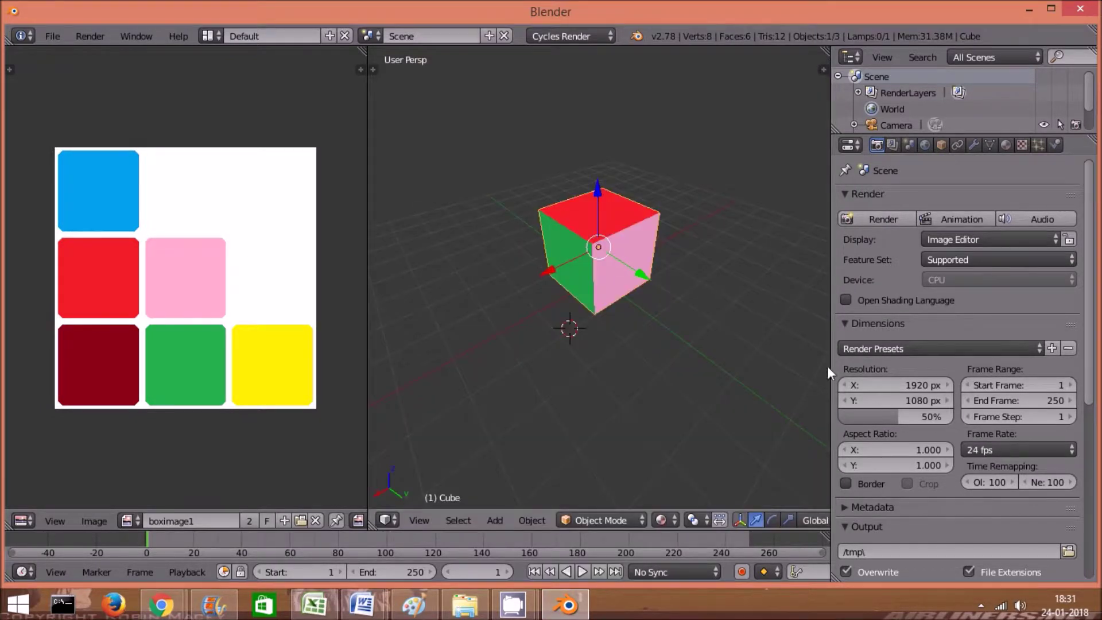
- Select the lamp and rotate it toward the cube
{"action": "scroll", "coordinate": [687, 370], "scroll_direction": "down", "scroll_amount": 2}
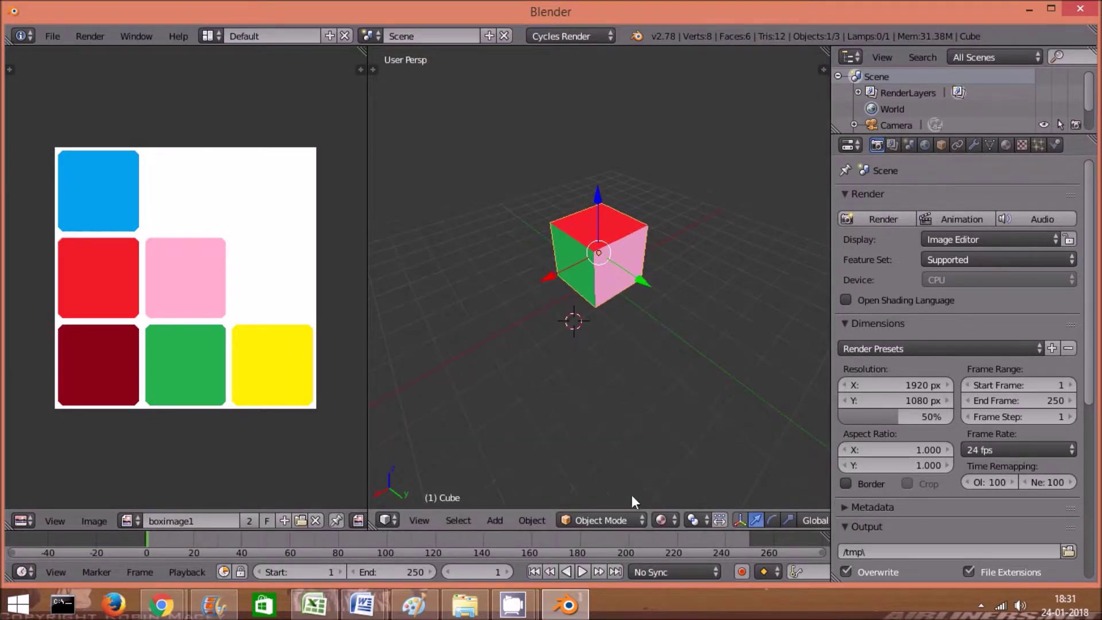
{"action": "scroll", "coordinate": [688, 405], "scroll_direction": "down", "scroll_amount": 2}
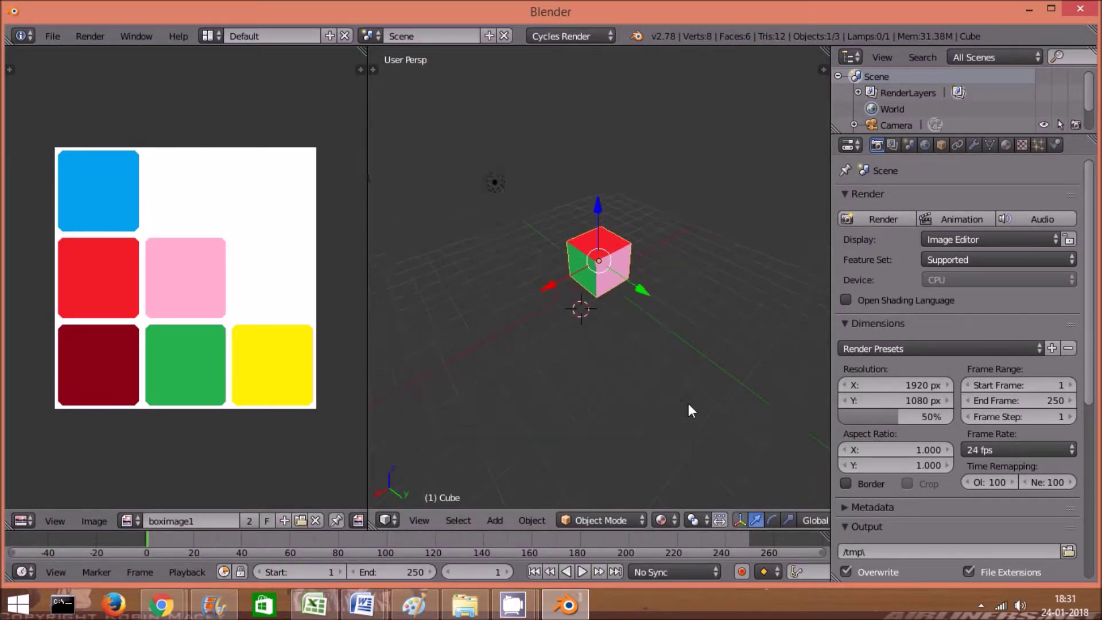
{"action": "right_click", "coordinate": [497, 183]}
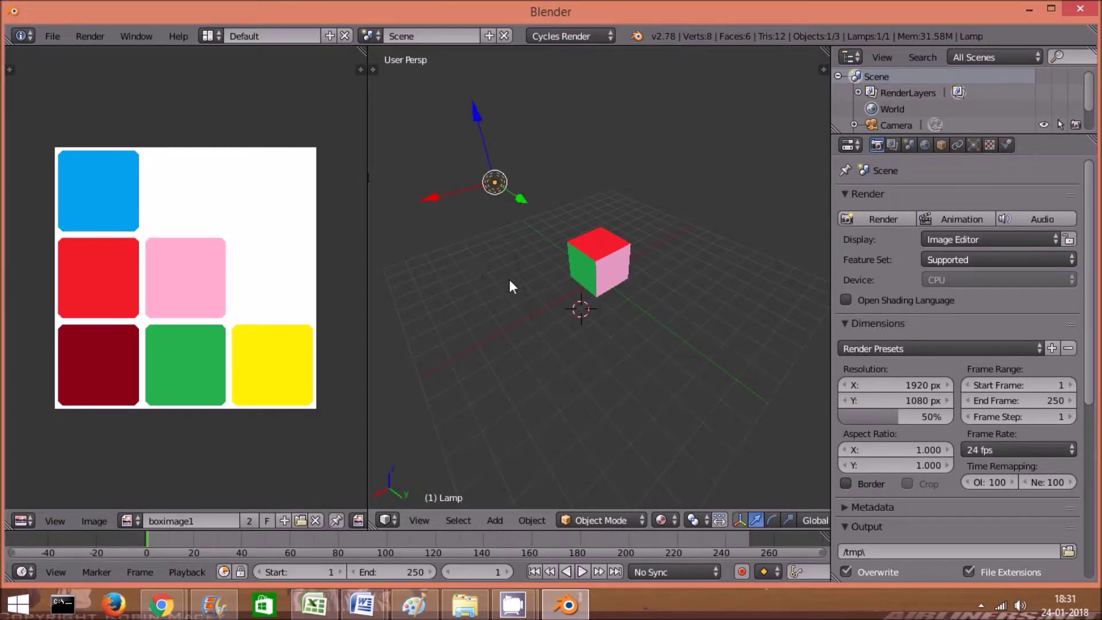
{"action": "key", "text": "r"}
{"action": "left_click", "coordinate": [596, 283]}
- Make the lamp a Sun with node emission Strength 2, then re-aim it at the cube
{"action": "left_click", "coordinate": [973, 145]}
{"action": "left_click", "coordinate": [912, 287]}
{"action": "left_click", "coordinate": [938, 370]}
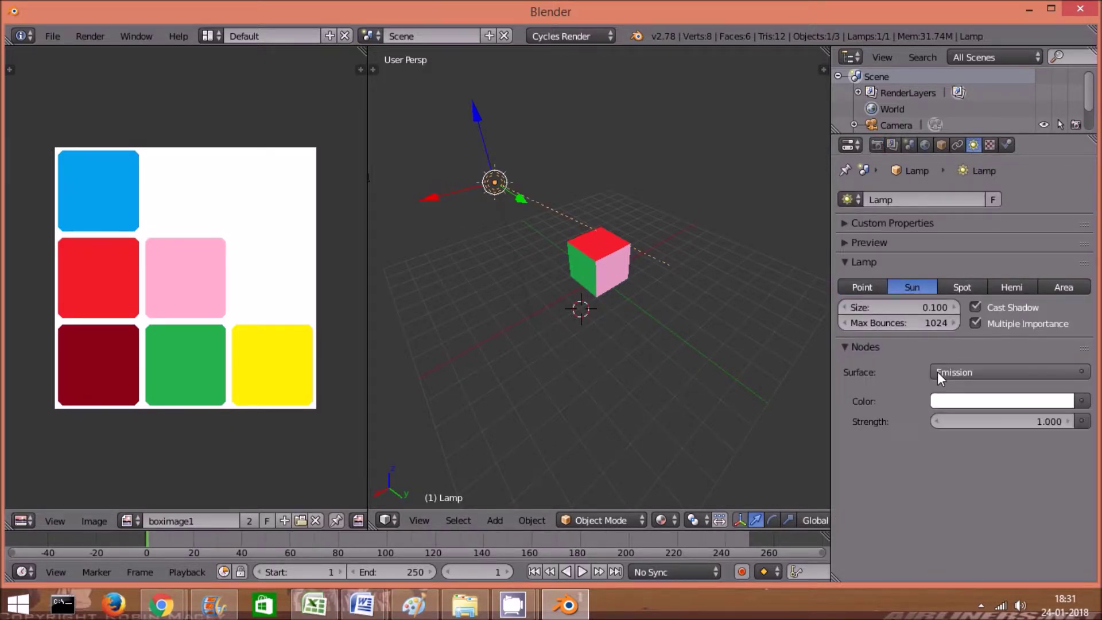
{"action": "left_click", "coordinate": [1011, 422]}
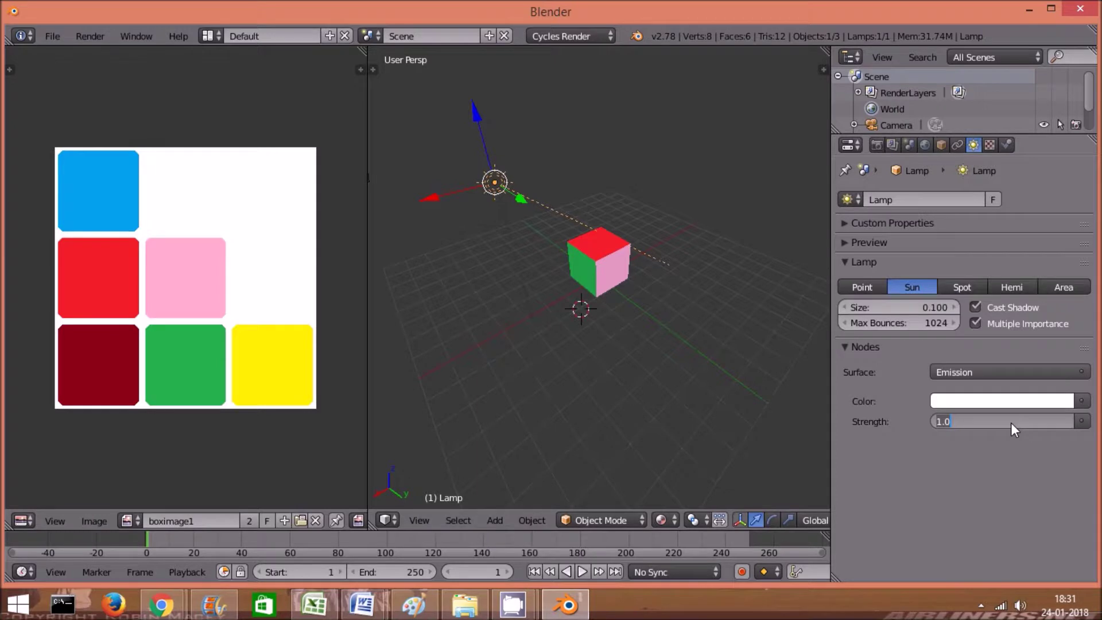
{"action": "type", "text": "2"}
{"action": "key", "text": "Return"}
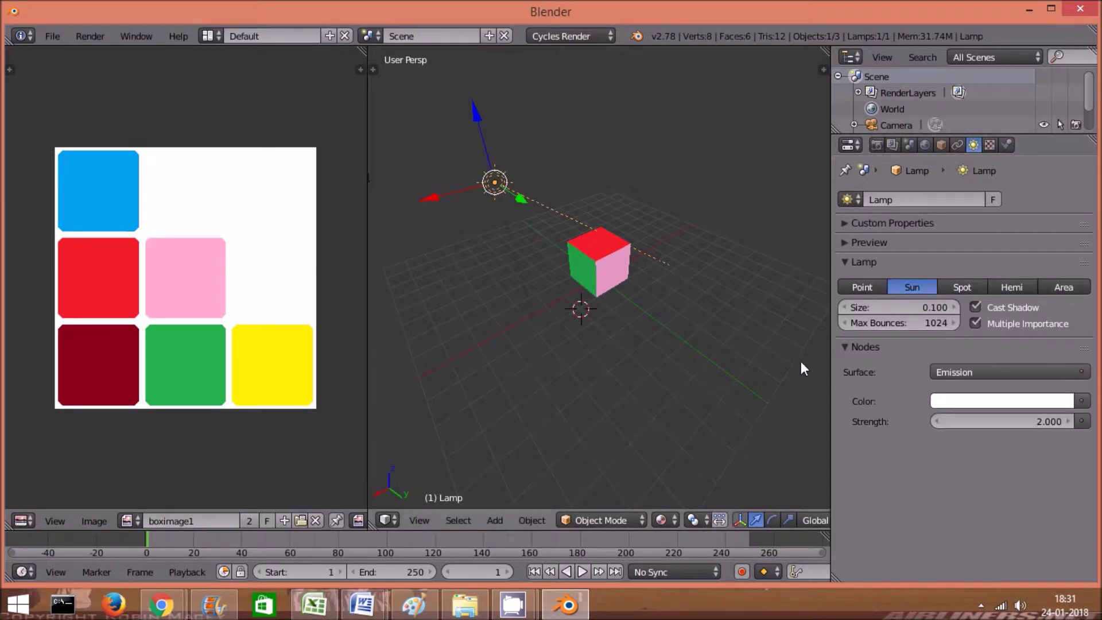
{"action": "key", "text": "r"}
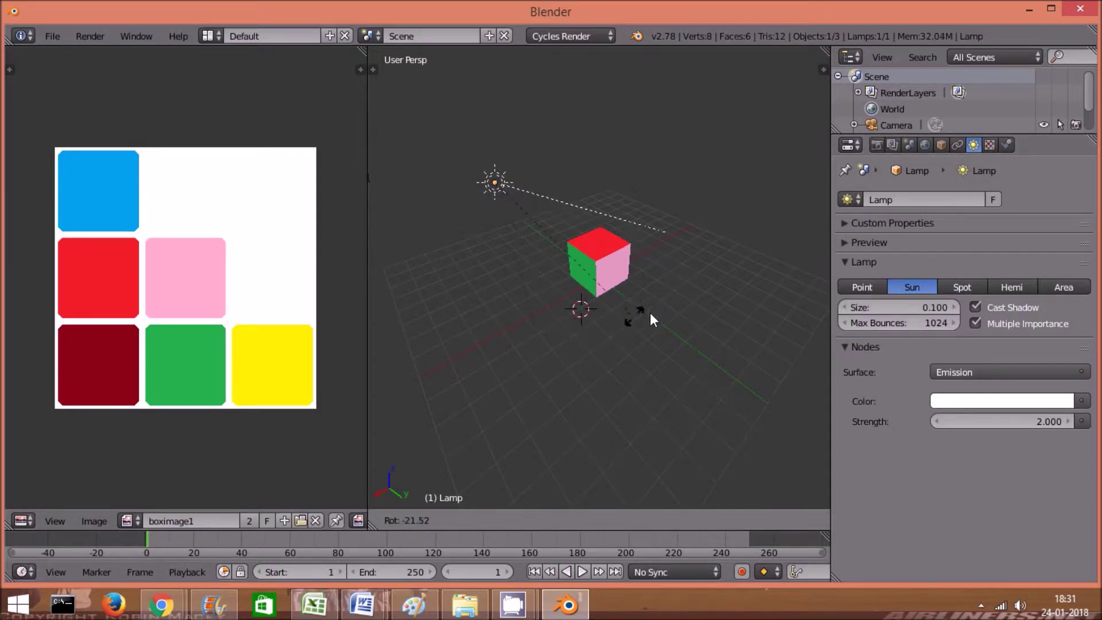
{"action": "left_click", "coordinate": [665, 305]}
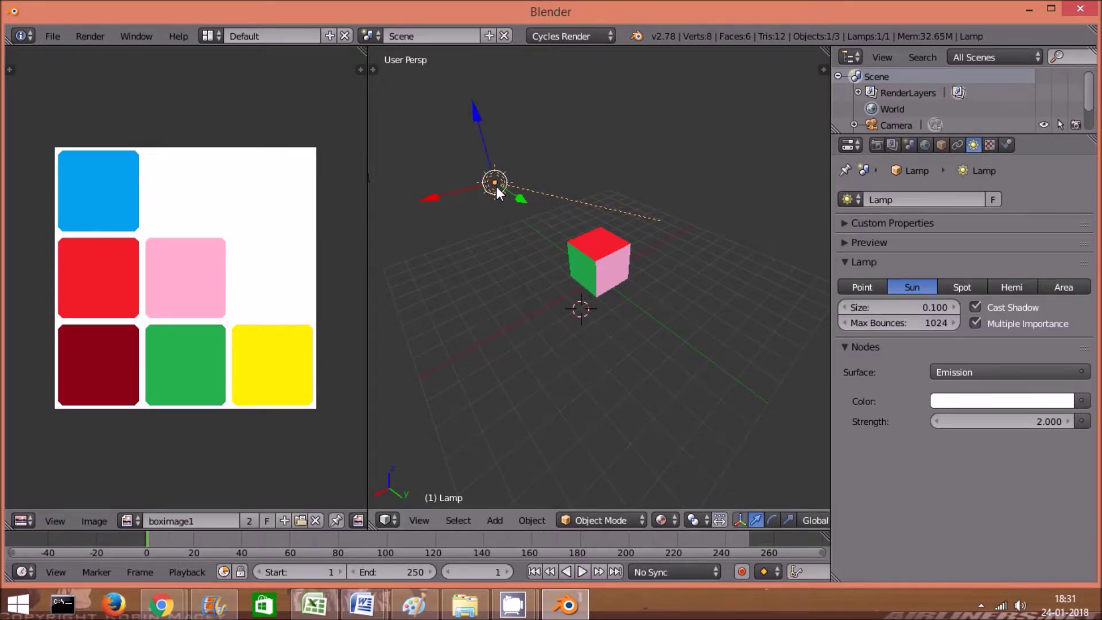
- Duplicate the sun lamp, place it beside the cube aimed at it, and render the scene
{"action": "key", "text": "shift+d"}
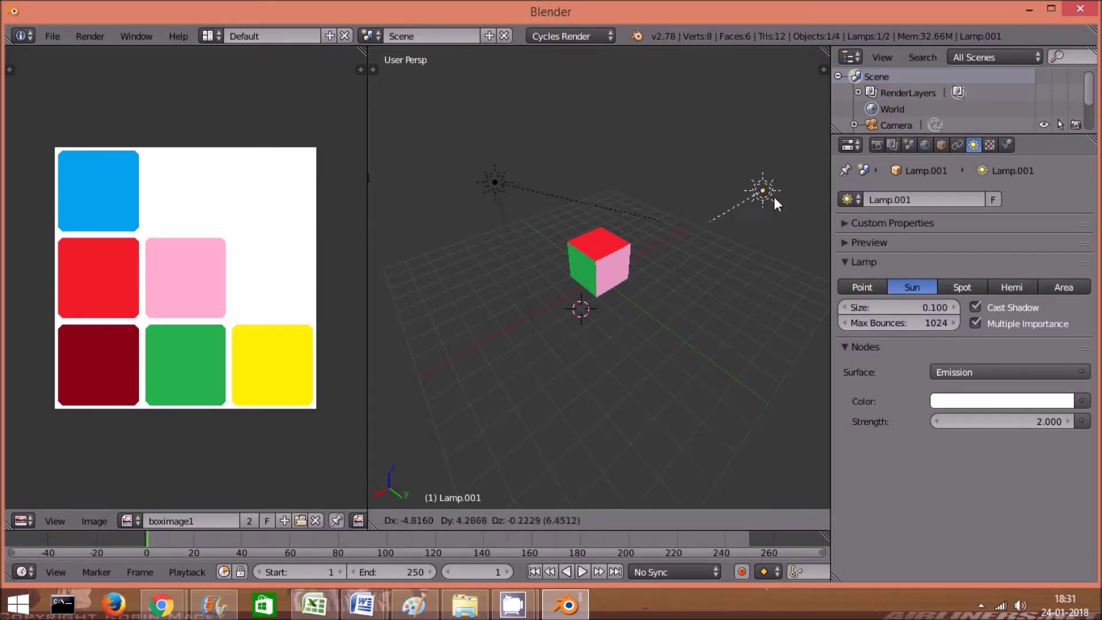
{"action": "left_click", "coordinate": [802, 188]}
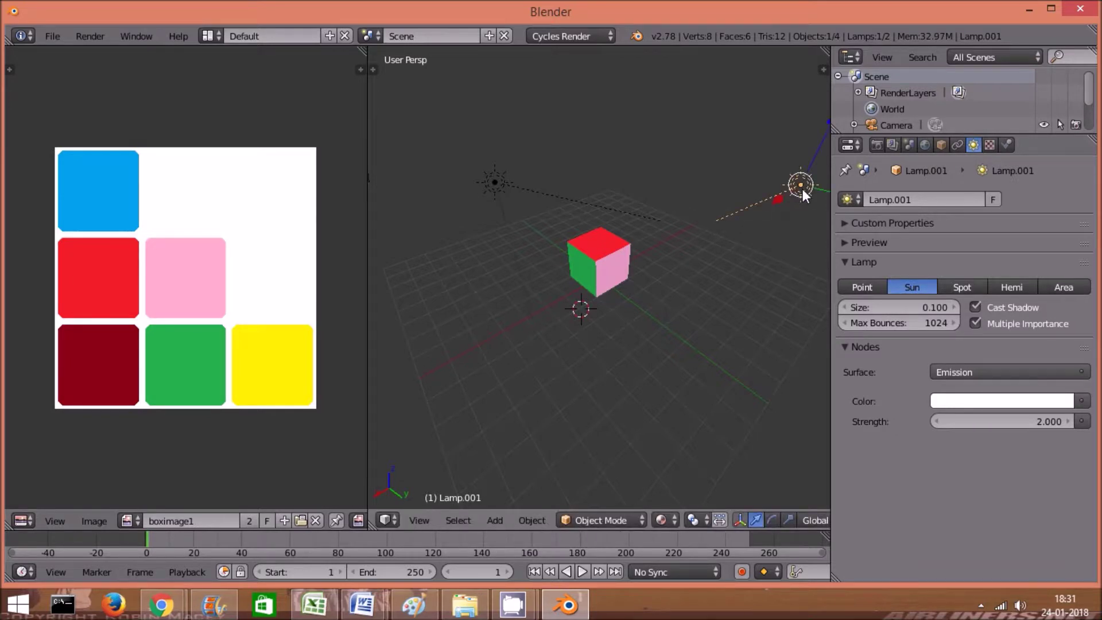
{"action": "left_click_drag", "start_coordinate": [796, 188], "coordinate": [696, 263]}
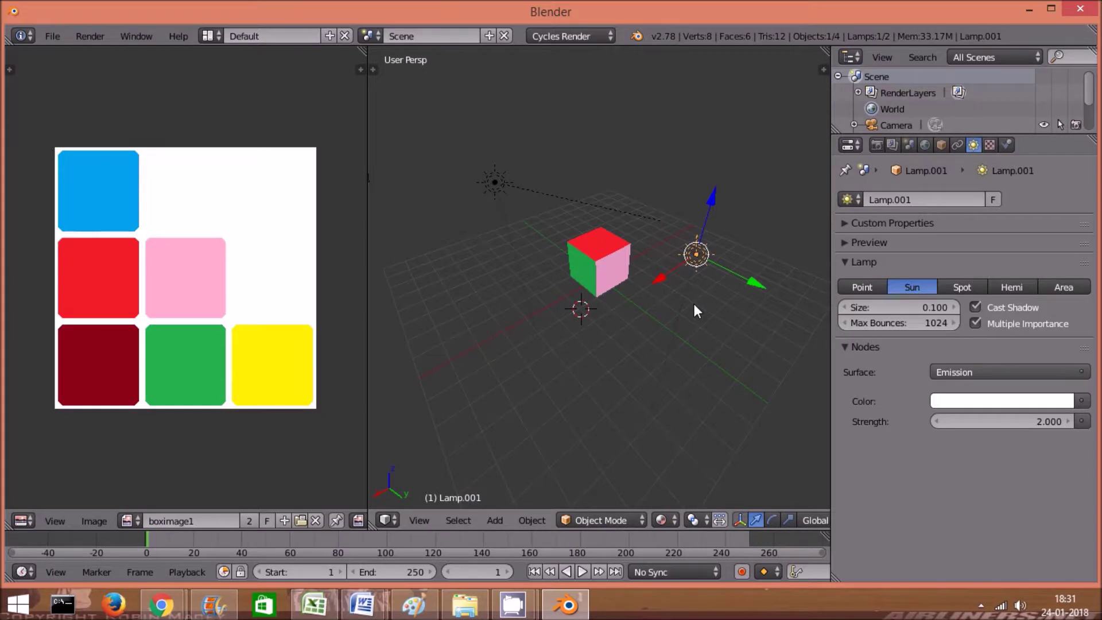
{"action": "key", "text": "r"}
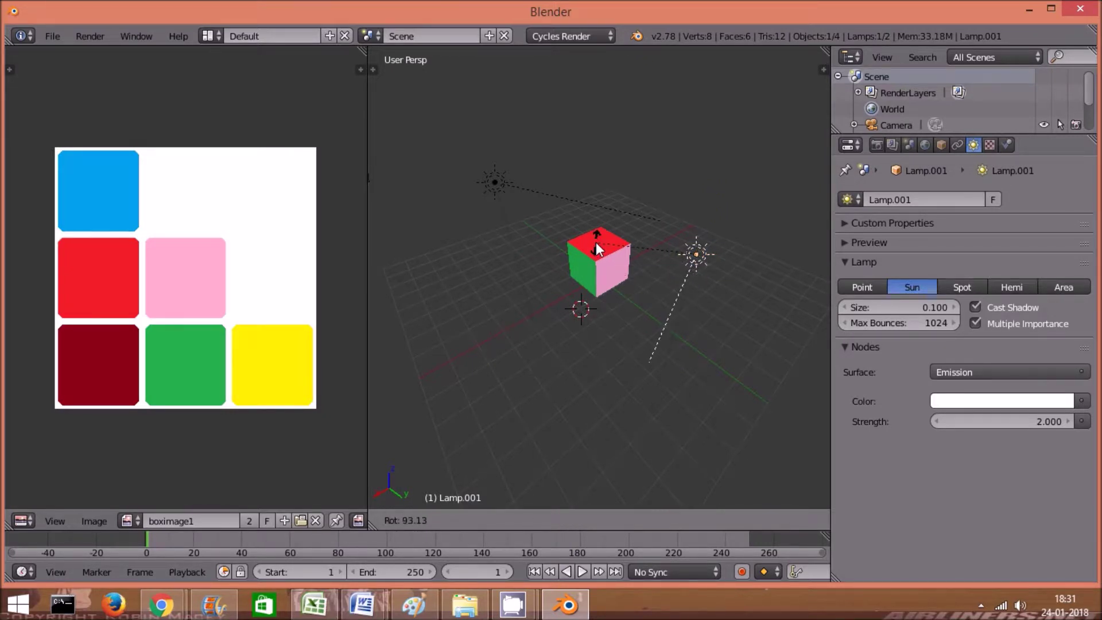
{"action": "left_click", "coordinate": [711, 231]}
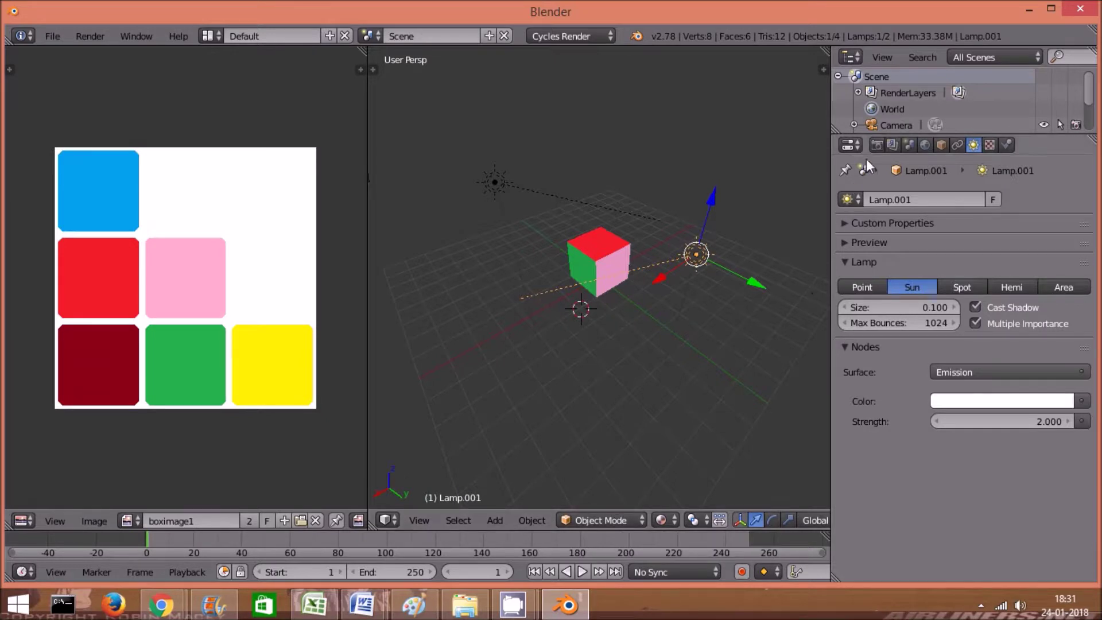
{"action": "left_click", "coordinate": [876, 144]}
{"action": "left_click", "coordinate": [893, 217]}
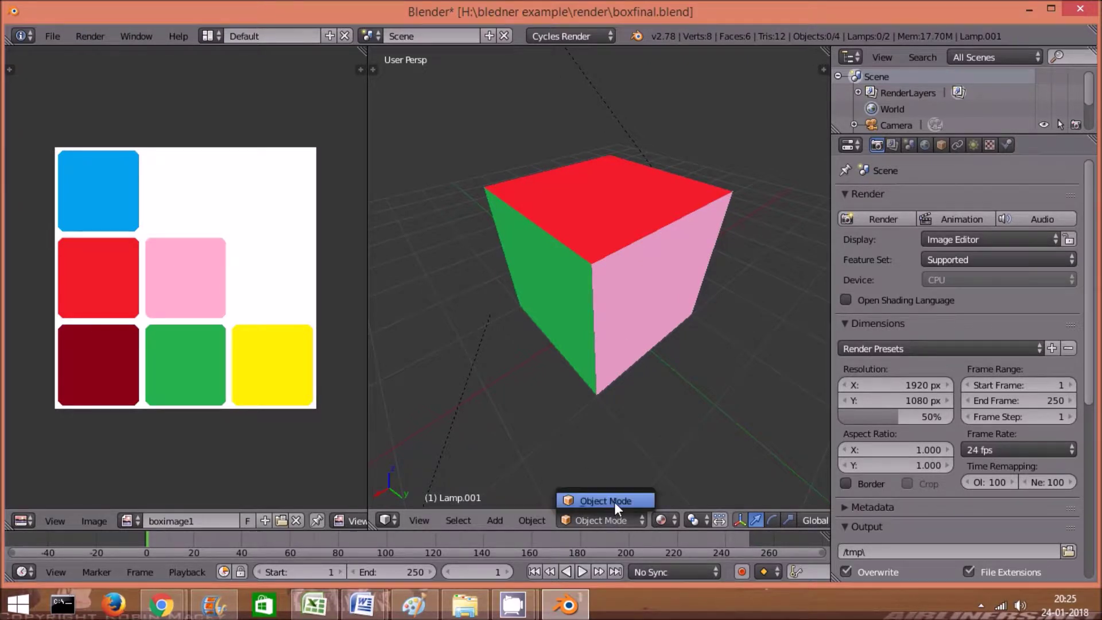
- Select the cube and switch it to Edit Mode, facing its green side
{"action": "right_click", "coordinate": [626, 367]}
{"action": "left_click", "coordinate": [623, 519]}
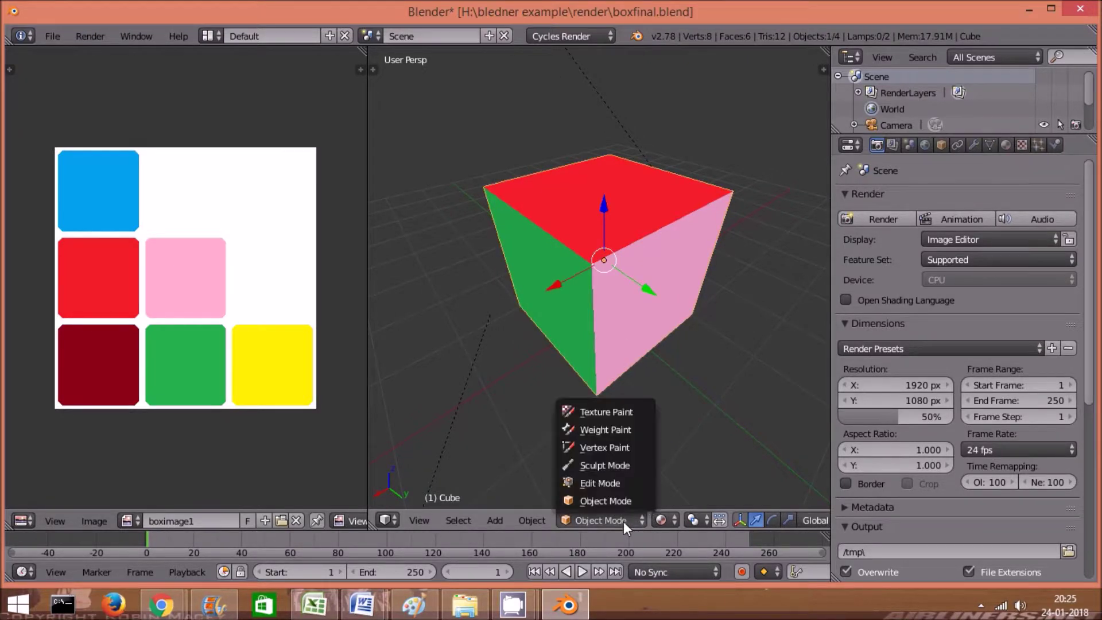
{"action": "left_click", "coordinate": [621, 484]}
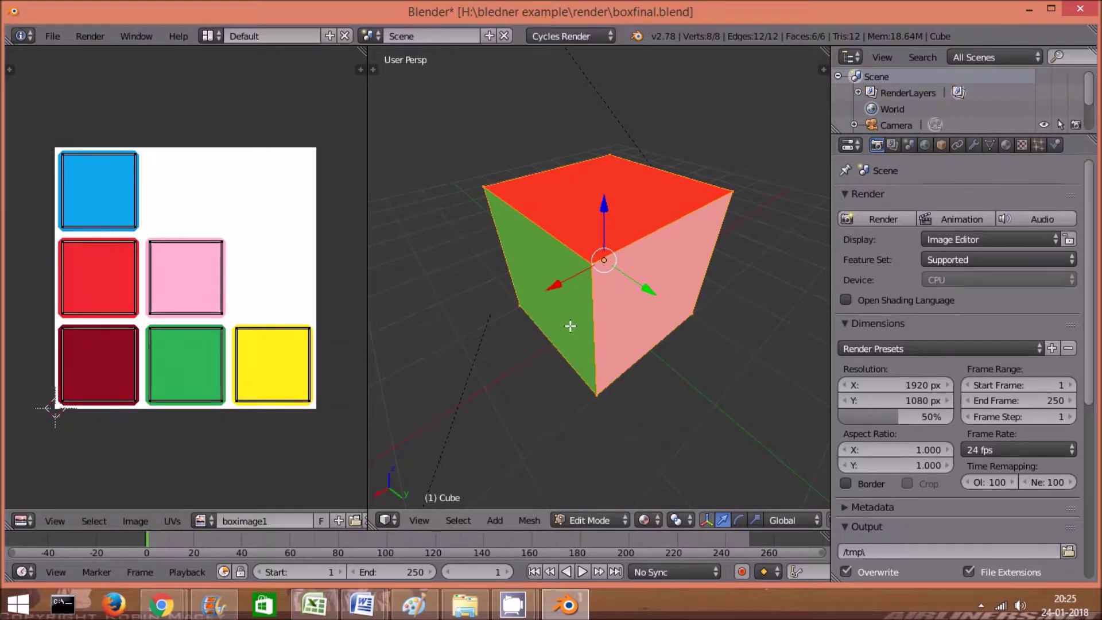
{"action": "mouse_move", "coordinate": [571, 320]}
{"action": "middle_mouse_down"}
{"action": "mouse_move", "coordinate": [632, 310]}
{"action": "mouse_move", "coordinate": [596, 318]}
{"action": "middle_mouse_up"}
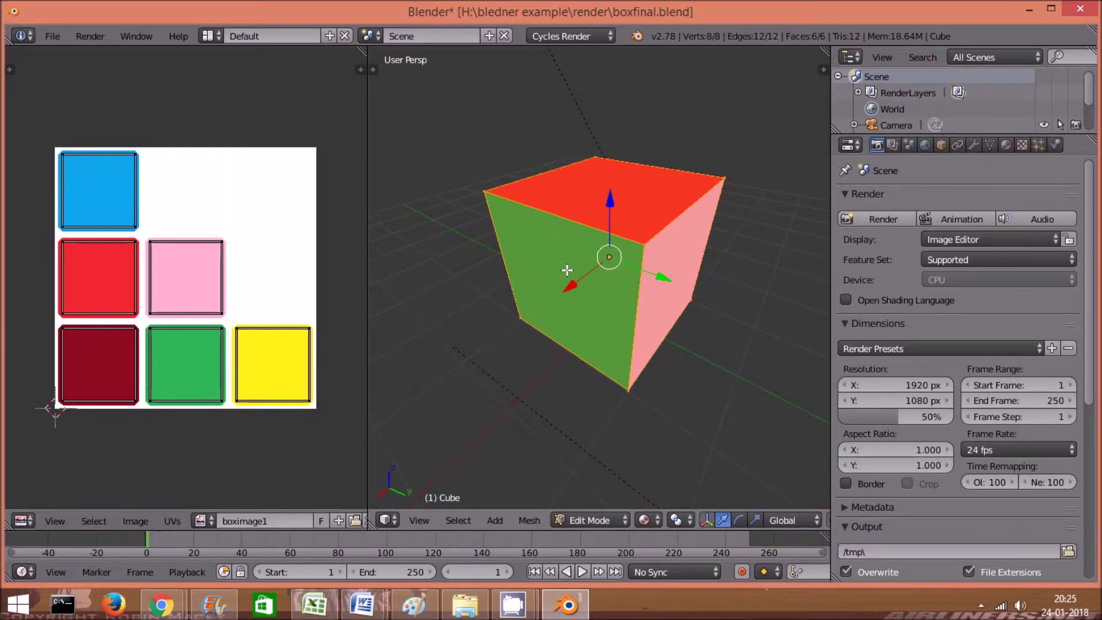
- Add a first vertical loop cut across the cube with Ctrl+R
{"action": "key", "text": "ctrl+r"}
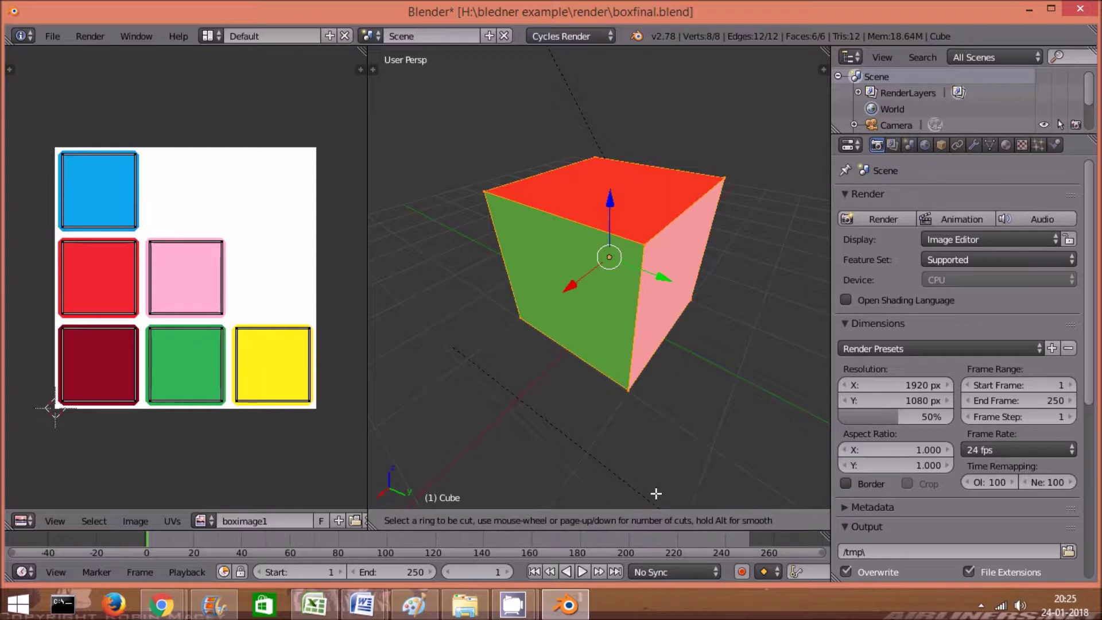
{"action": "key", "text": "Escape"}
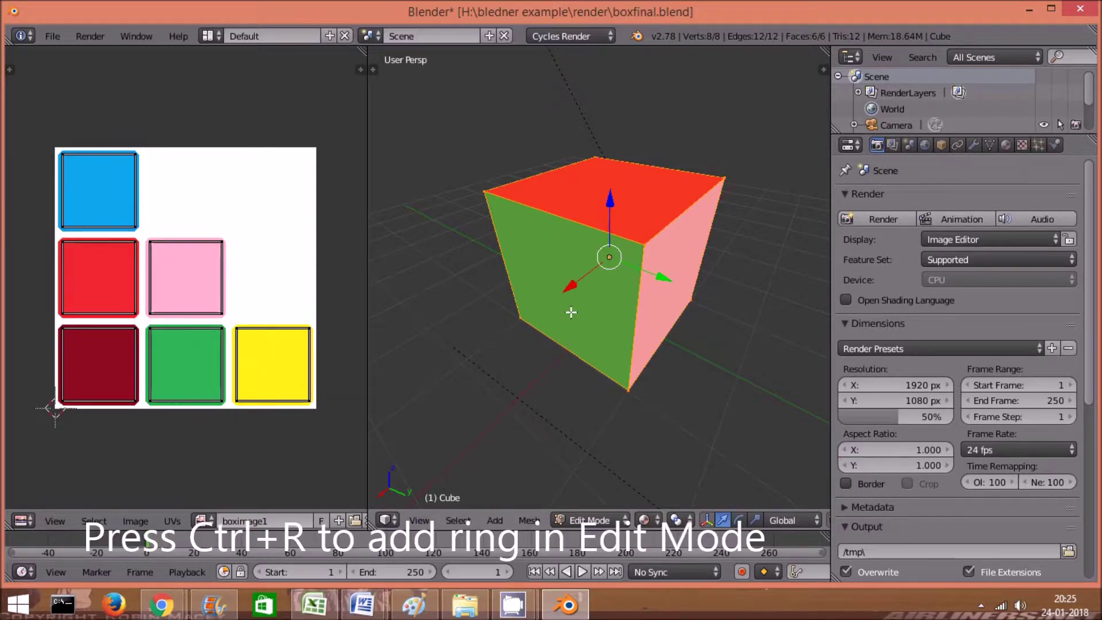
{"action": "key", "text": "ctrl+r"}
{"action": "left_click", "coordinate": [571, 312]}
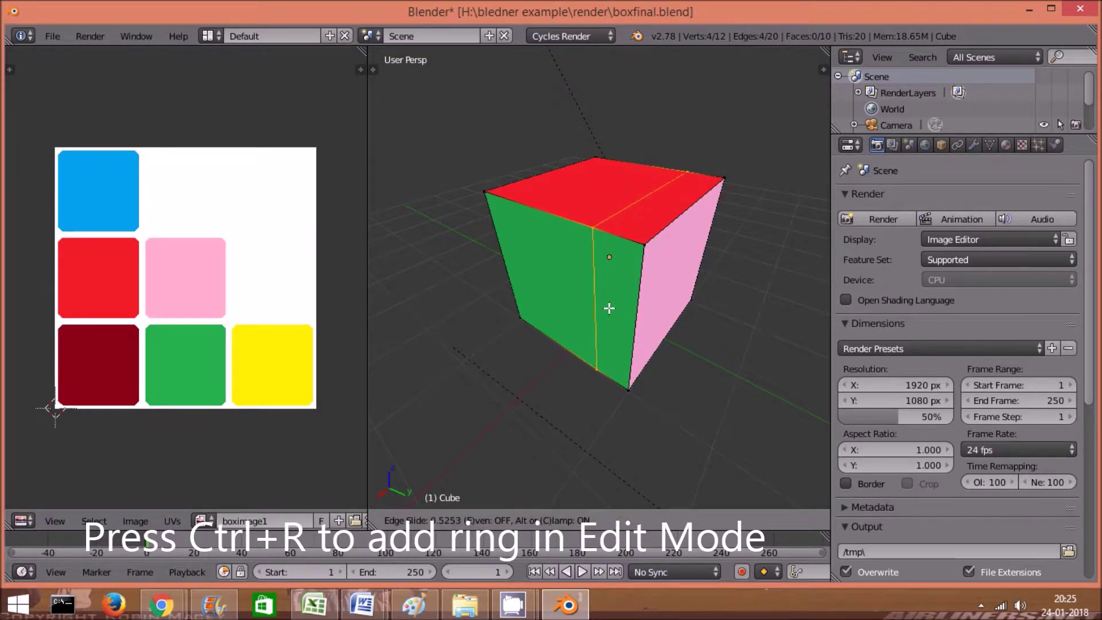
{"action": "left_click", "coordinate": [595, 313]}
{"action": "mouse_move", "coordinate": [583, 330]}
{"action": "middle_mouse_down"}
{"action": "mouse_move", "coordinate": [698, 287]}
{"action": "mouse_move", "coordinate": [666, 308]}
{"action": "mouse_move", "coordinate": [654, 298]}
{"action": "mouse_move", "coordinate": [650, 326]}
{"action": "middle_mouse_up"}
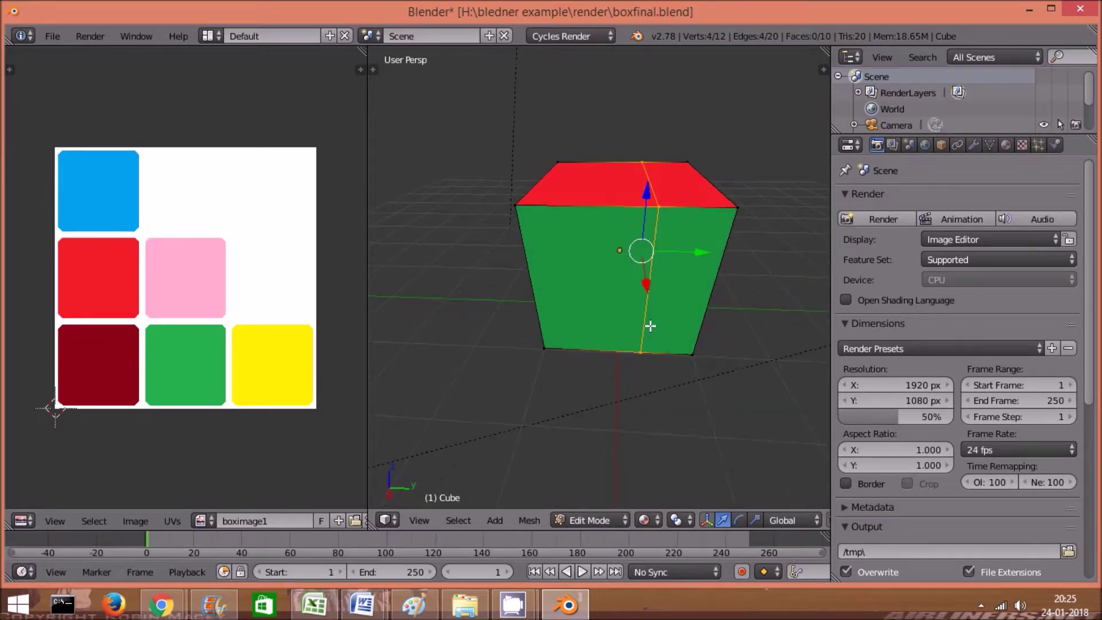
- Undo a stray horizontal loop cut and add a second vertical loop cut
{"action": "key", "text": "ctrl+r"}
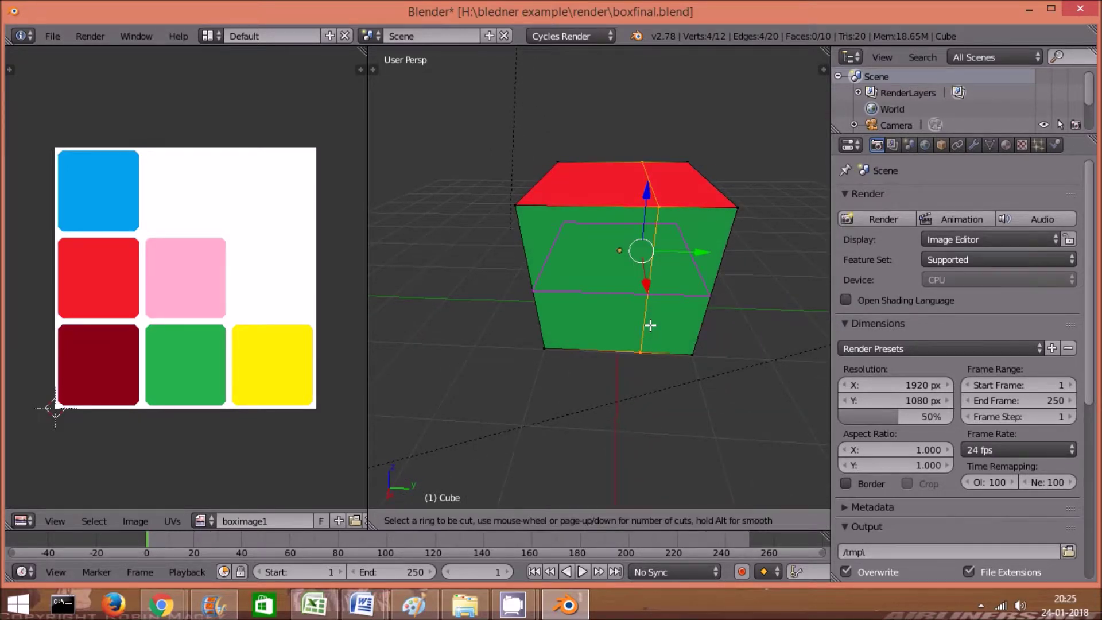
{"action": "left_click", "coordinate": [645, 291]}
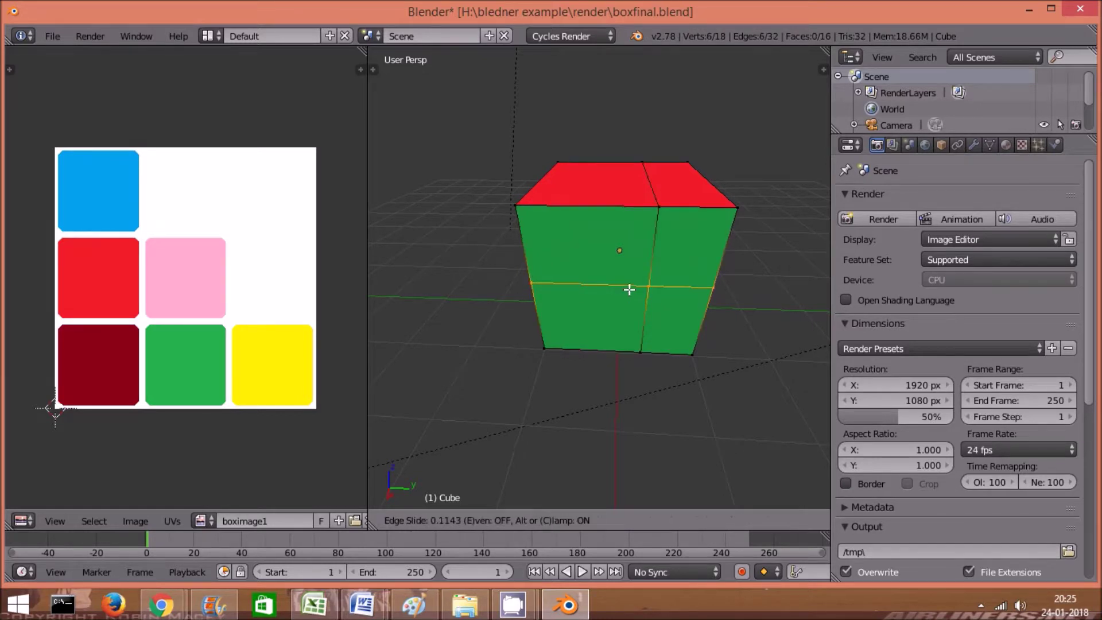
{"action": "left_click", "coordinate": [628, 290]}
{"action": "key", "text": "ctrl+z"}
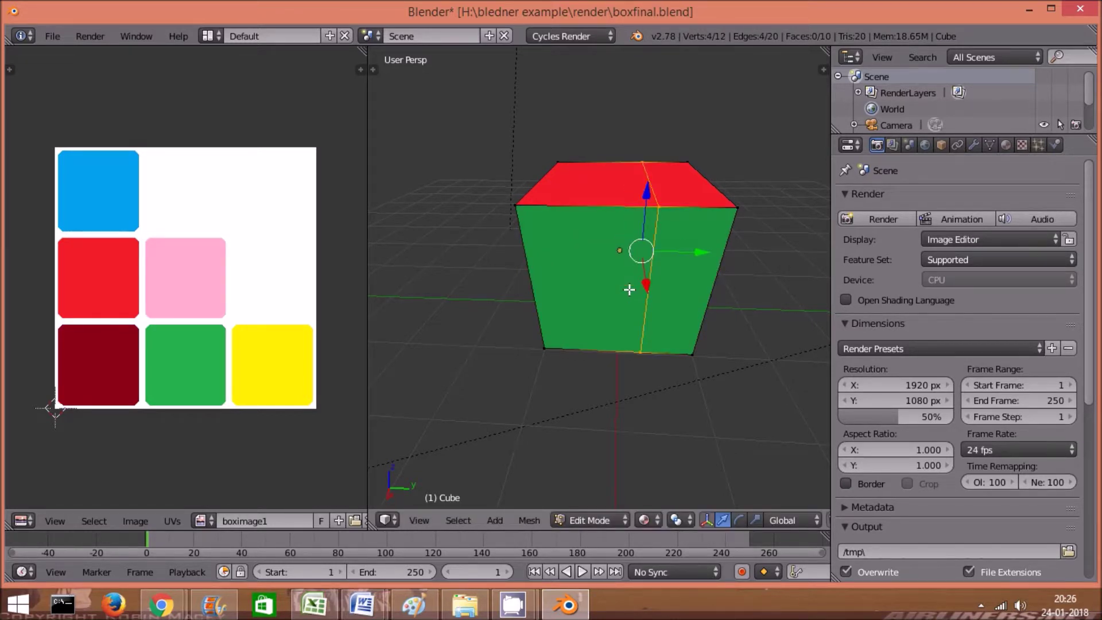
{"action": "key", "text": "ctrl+r"}
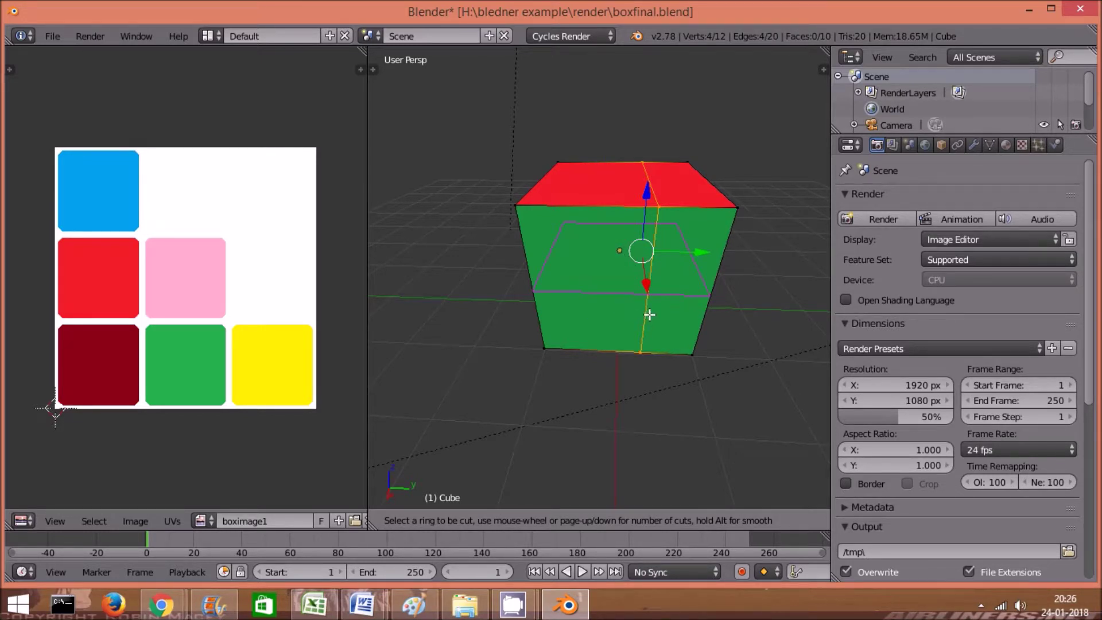
{"action": "left_click", "coordinate": [629, 346]}
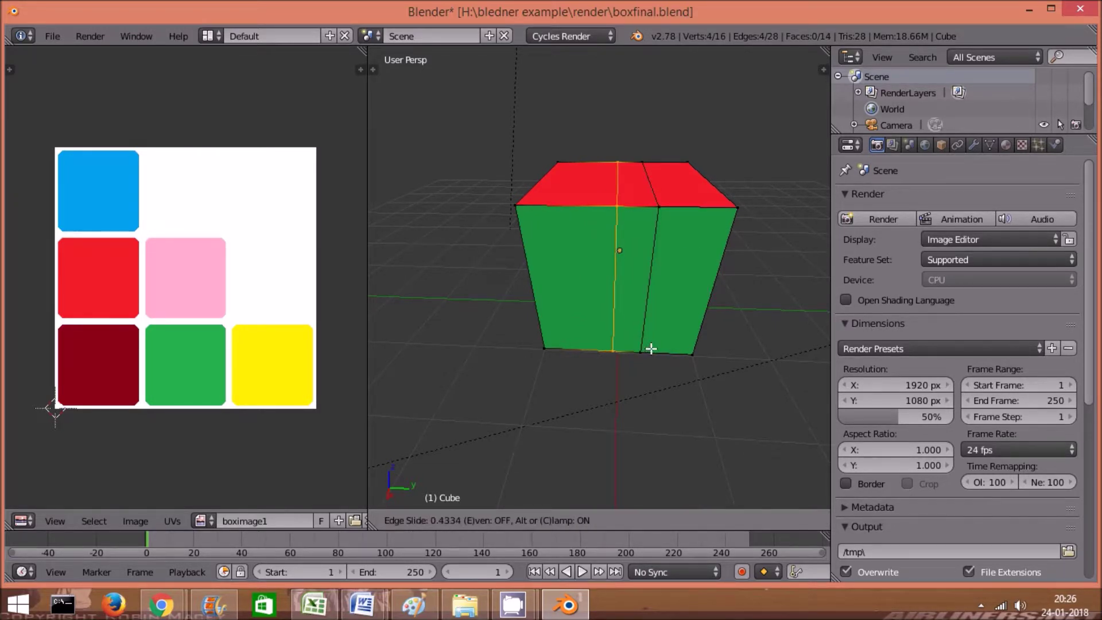
- Fix the second vertical loop and slide the right-hand loop left toward the centre
{"action": "left_click", "coordinate": [646, 347]}
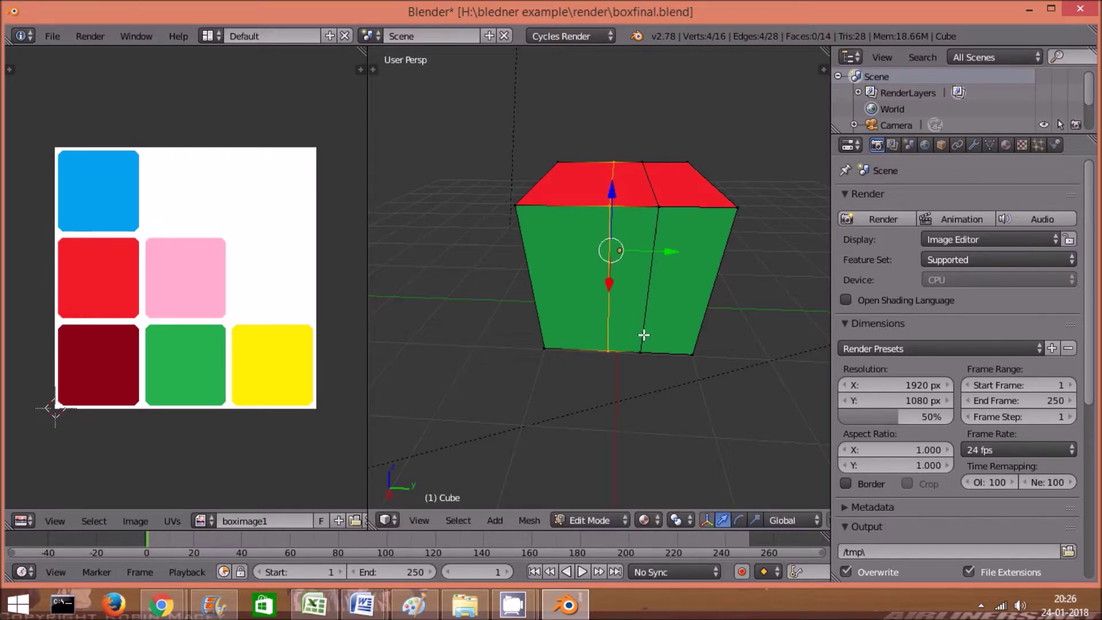
{"action": "right_click", "coordinate": [643, 335], "text": "alt"}
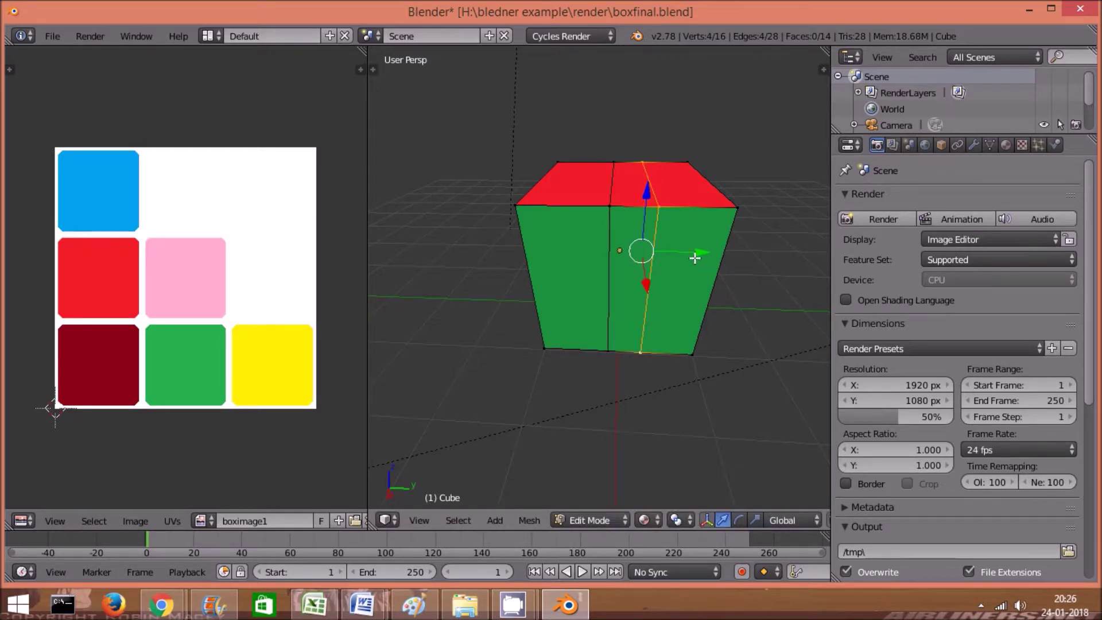
{"action": "left_click_drag", "start_coordinate": [700, 252], "coordinate": [681, 250]}
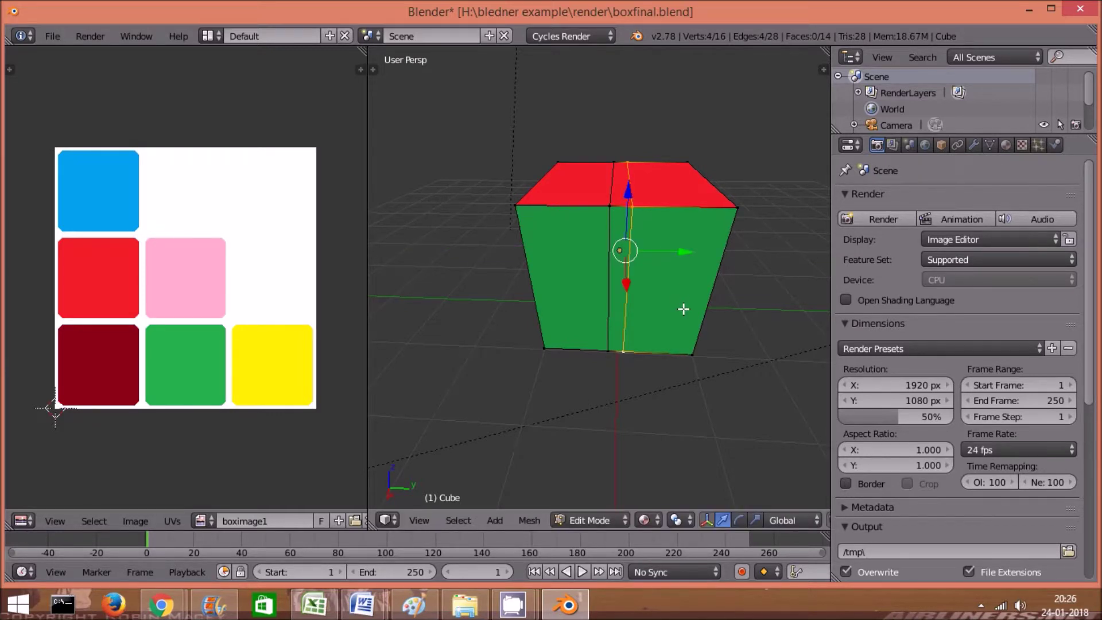
- Clear the edge selection and orbit to face the green side straight on
{"action": "mouse_move", "coordinate": [683, 309]}
{"action": "middle_mouse_down"}
{"action": "mouse_move", "coordinate": [633, 339]}
{"action": "mouse_move", "coordinate": [649, 238]}
{"action": "mouse_move", "coordinate": [690, 239]}
{"action": "mouse_move", "coordinate": [687, 418]}
{"action": "mouse_move", "coordinate": [677, 332]}
{"action": "middle_mouse_up"}
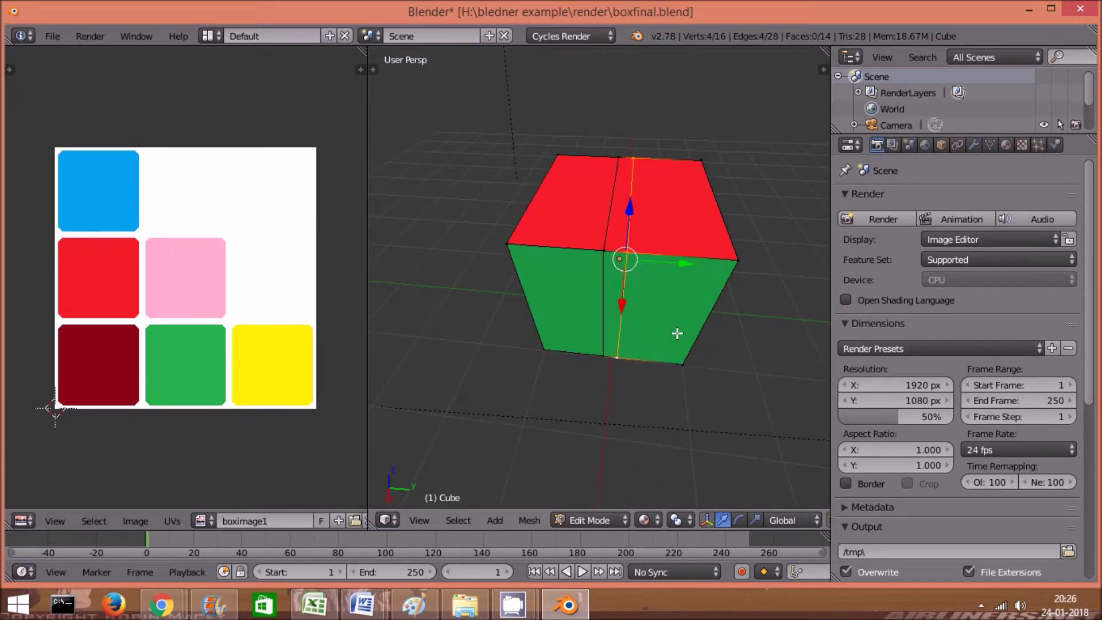
{"action": "key", "text": "a"}
{"action": "mouse_move", "coordinate": [603, 322]}
{"action": "middle_mouse_down"}
{"action": "mouse_move", "coordinate": [626, 282]}
{"action": "mouse_move", "coordinate": [605, 274]}
{"action": "mouse_move", "coordinate": [604, 253]}
{"action": "middle_mouse_up"}
{"action": "left_click", "coordinate": [395, 522]}
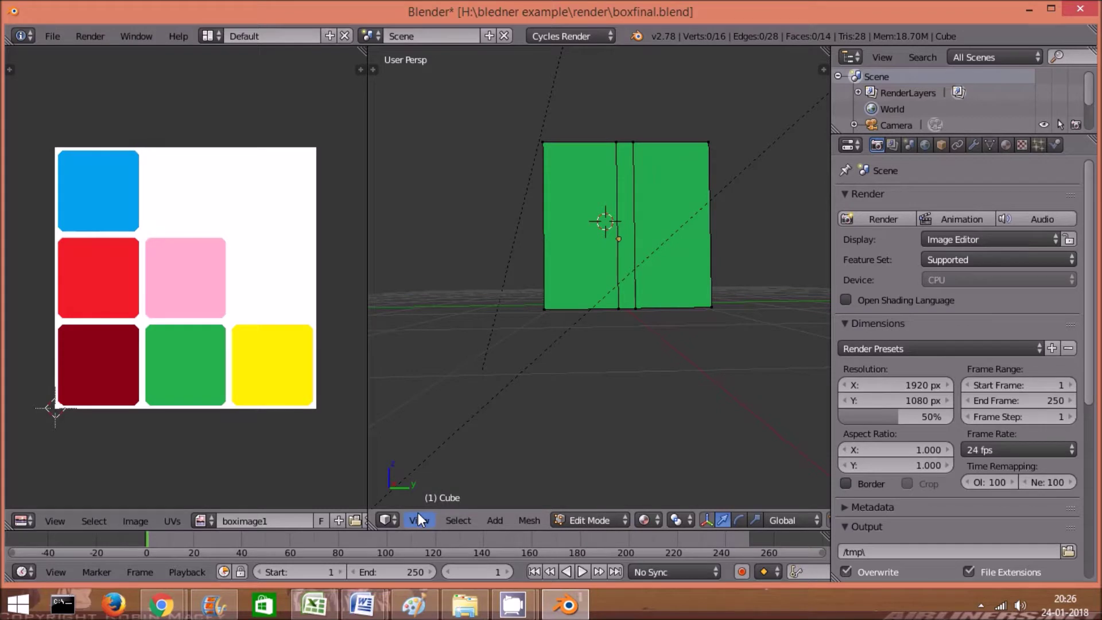
{"action": "left_click", "coordinate": [418, 519]}
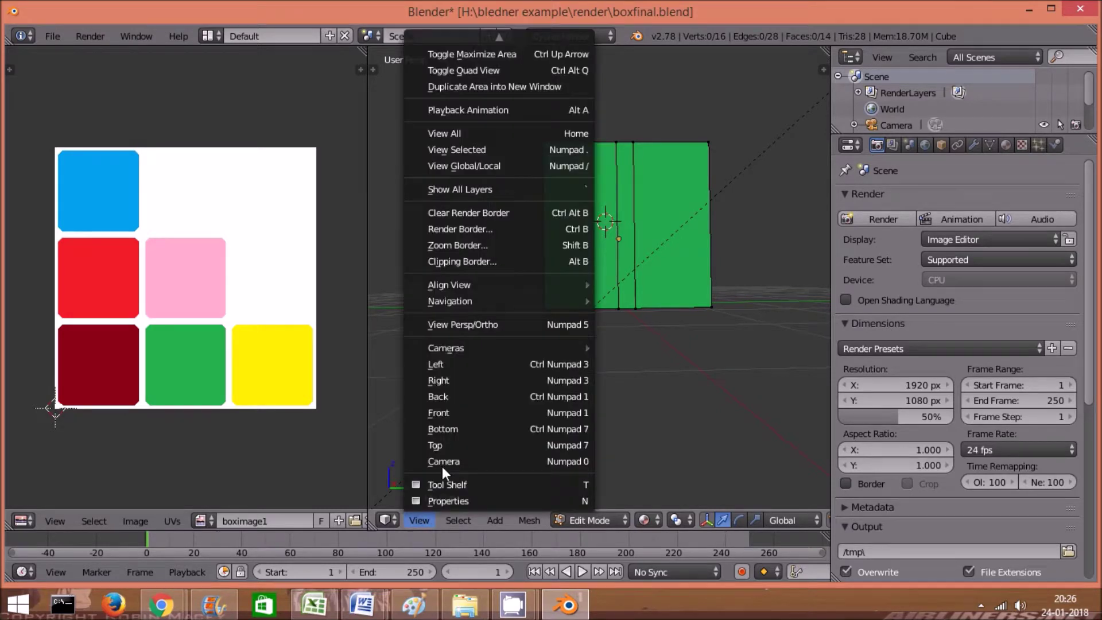
- Switch the viewport to an orthographic front view of the cube
{"action": "left_click", "coordinate": [475, 325]}
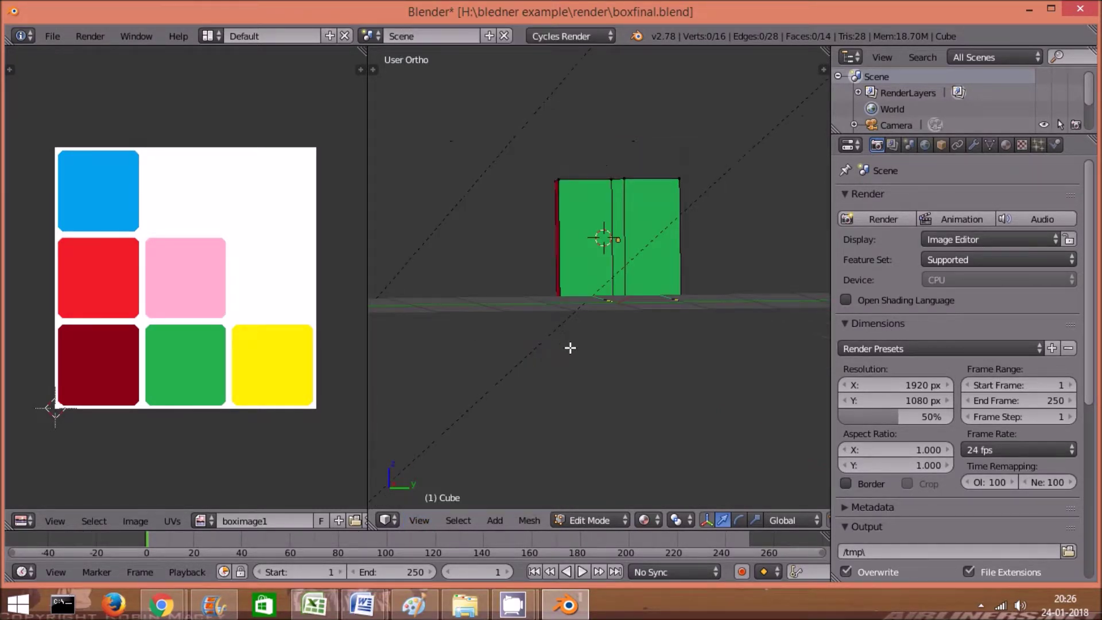
{"action": "left_click", "coordinate": [416, 519]}
{"action": "left_click", "coordinate": [453, 407]}
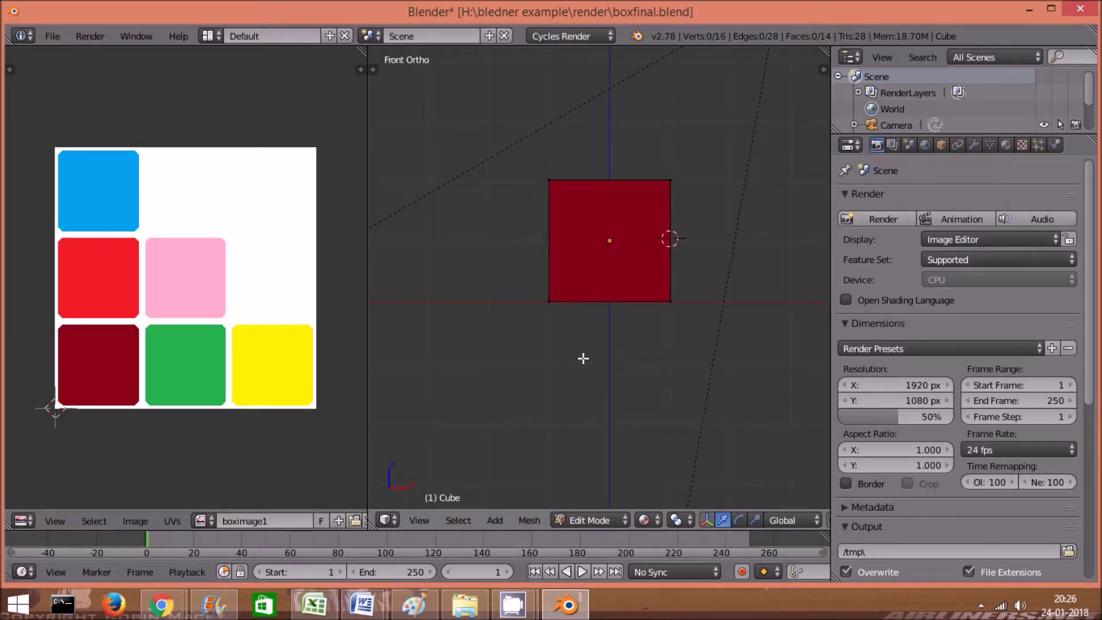
{"action": "left_click", "coordinate": [630, 270]}
- Cut two vertical edge loops, one just left and one just right of centre
{"action": "key", "text": "ctrl+r"}
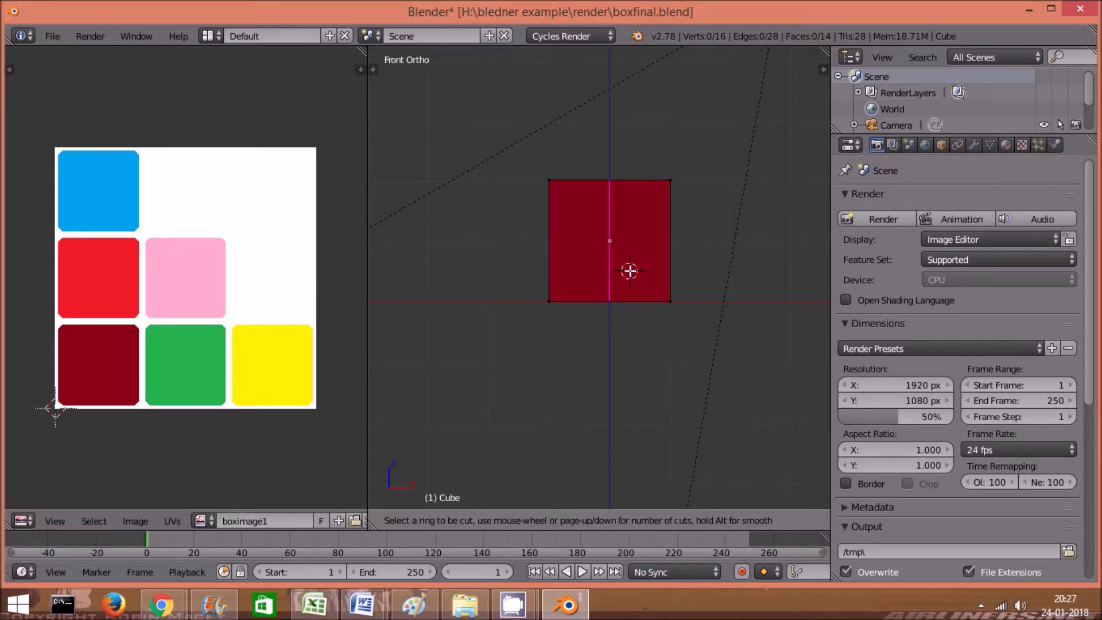
{"action": "left_click", "coordinate": [629, 270]}
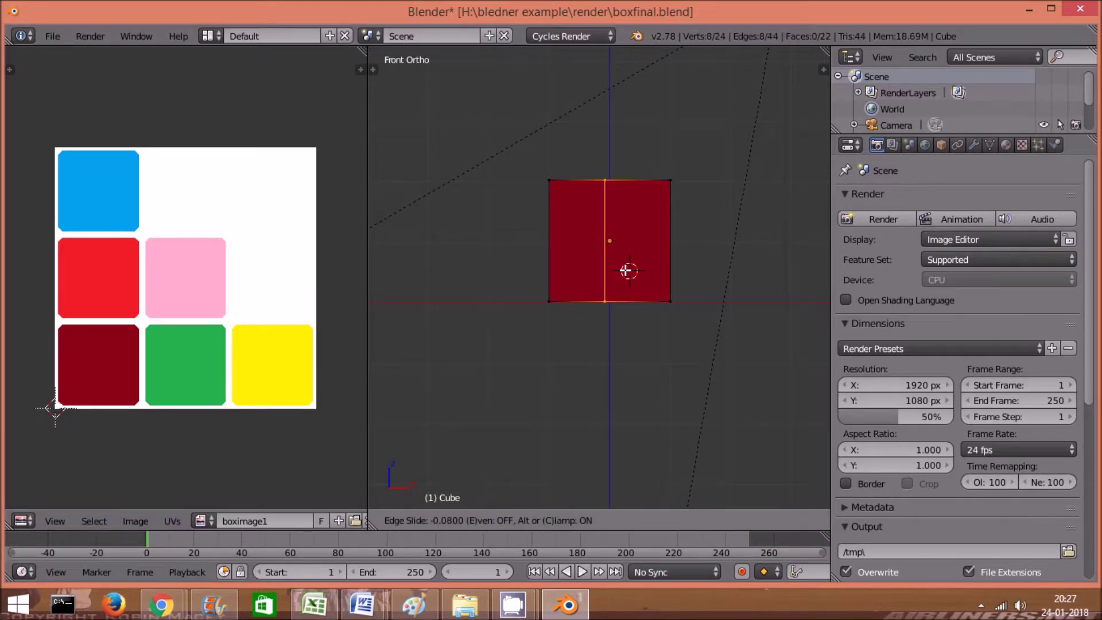
{"action": "left_click", "coordinate": [628, 270]}
{"action": "key", "text": "ctrl+r"}
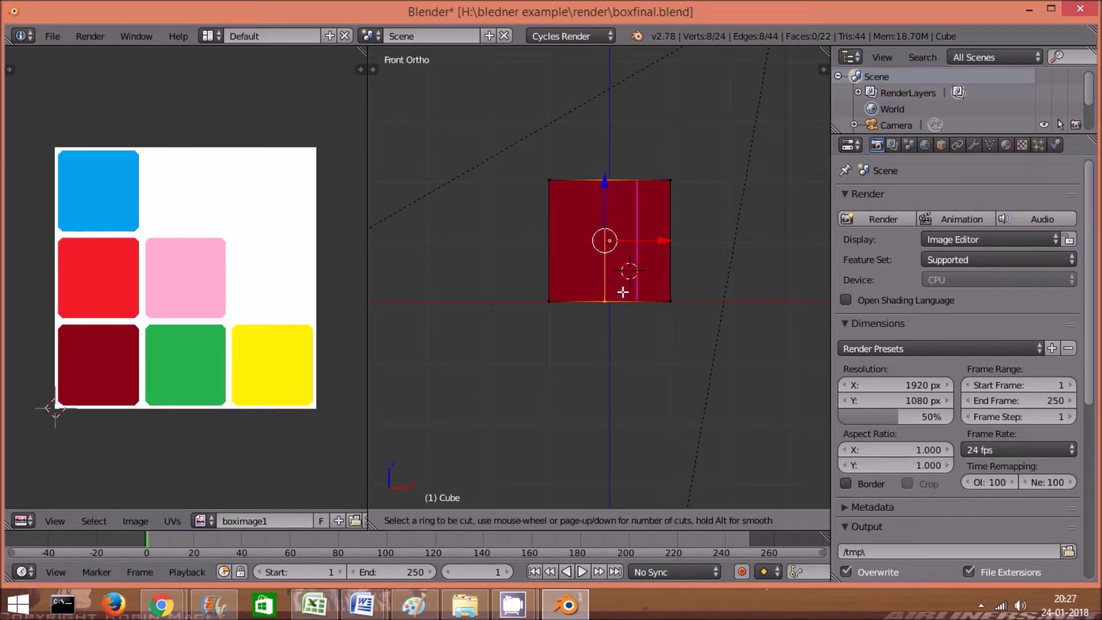
{"action": "left_click", "coordinate": [622, 292]}
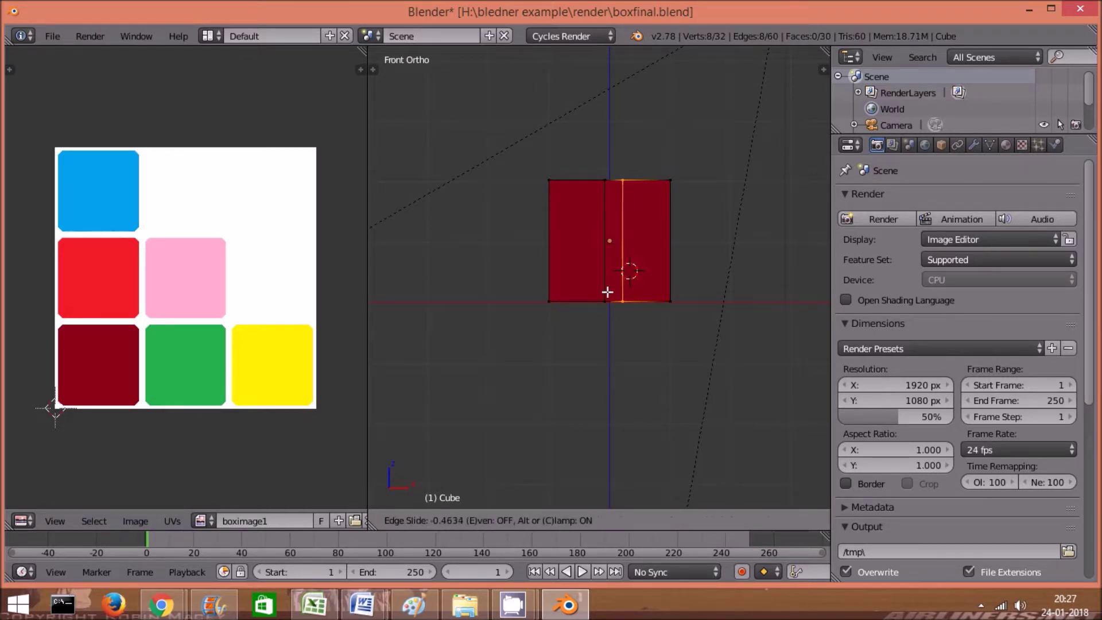
{"action": "left_click", "coordinate": [600, 291]}
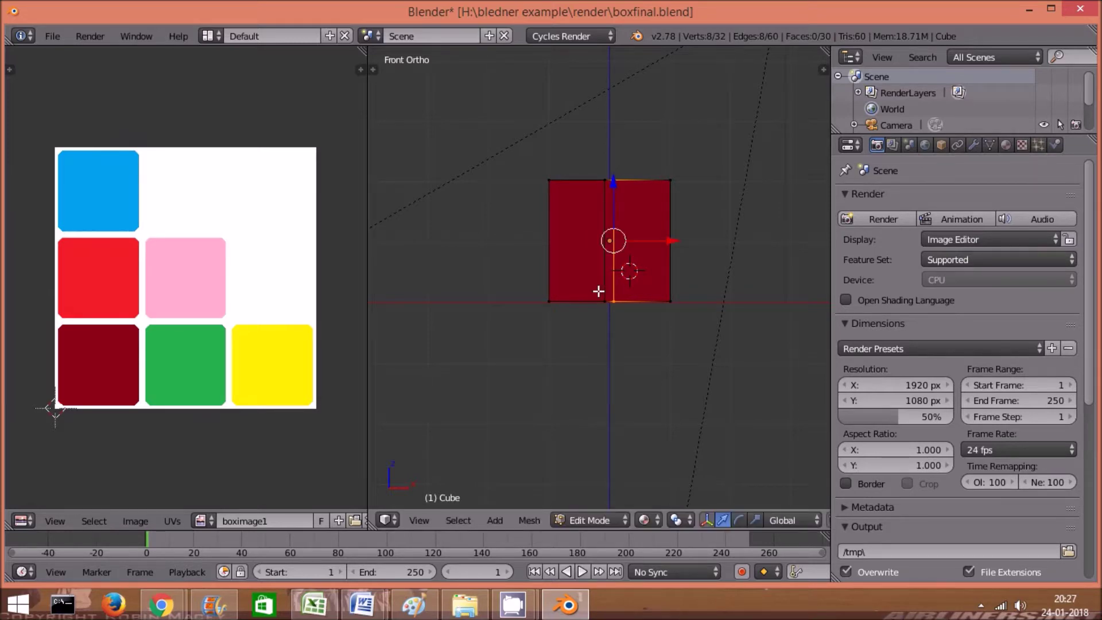
{"action": "mouse_move", "coordinate": [710, 316]}
{"action": "middle_mouse_down"}
{"action": "mouse_move", "coordinate": [656, 405]}
{"action": "mouse_move", "coordinate": [556, 432]}
{"action": "mouse_move", "coordinate": [528, 406]}
{"action": "mouse_move", "coordinate": [522, 356]}
{"action": "mouse_move", "coordinate": [541, 332]}
{"action": "middle_mouse_up"}
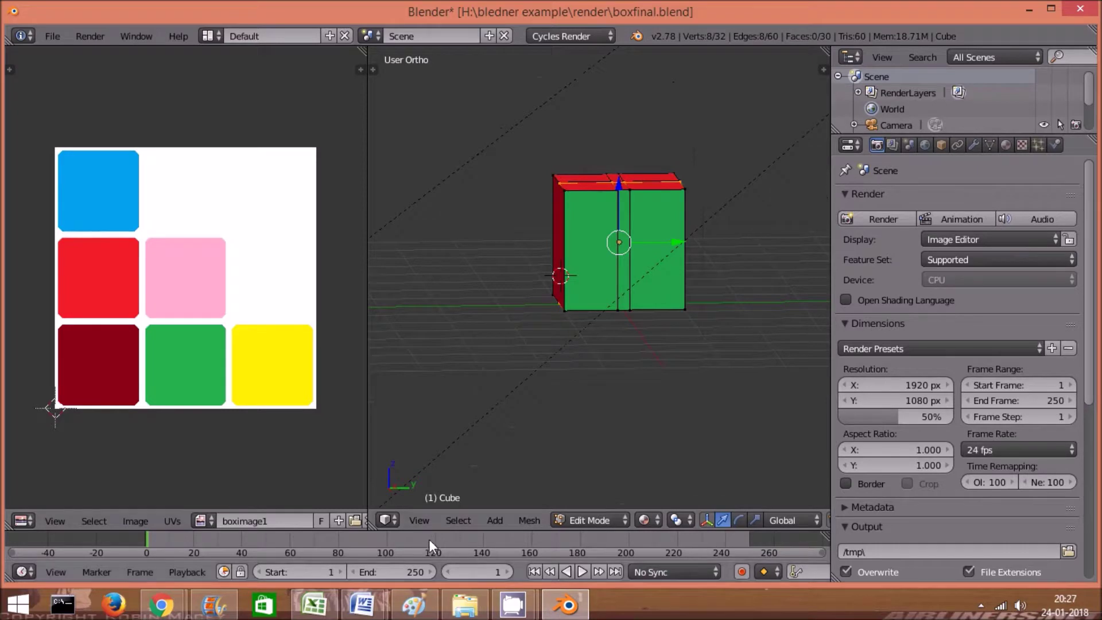
{"action": "left_click", "coordinate": [420, 520]}
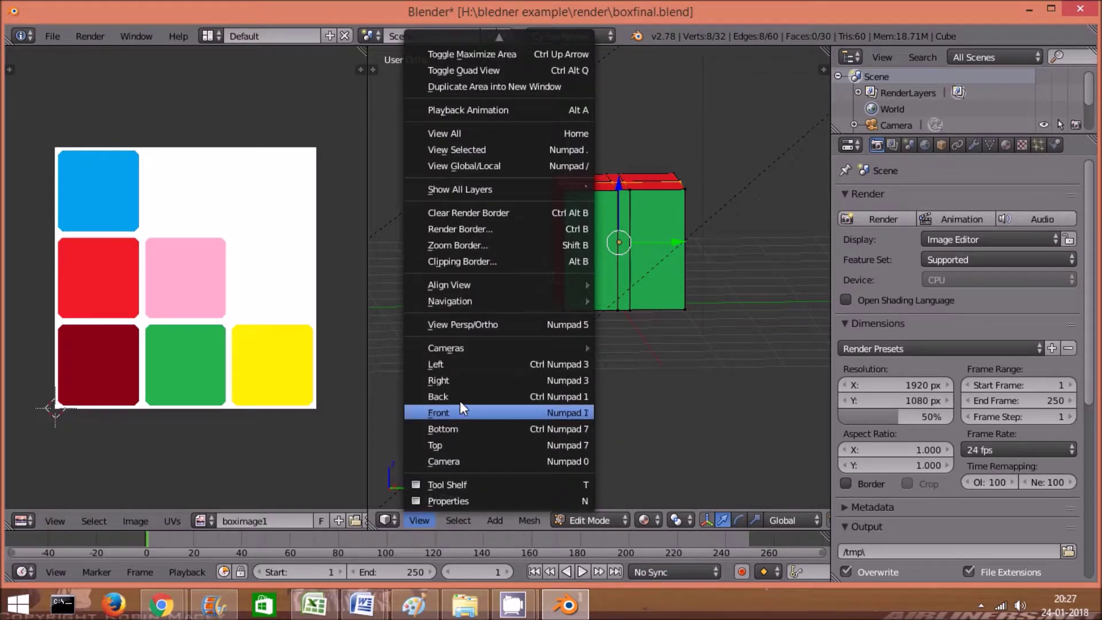
- From the back view, add a horizontal edge loop across the cube's middle
{"action": "left_click", "coordinate": [461, 395]}
{"action": "key", "text": "ctrl+r"}
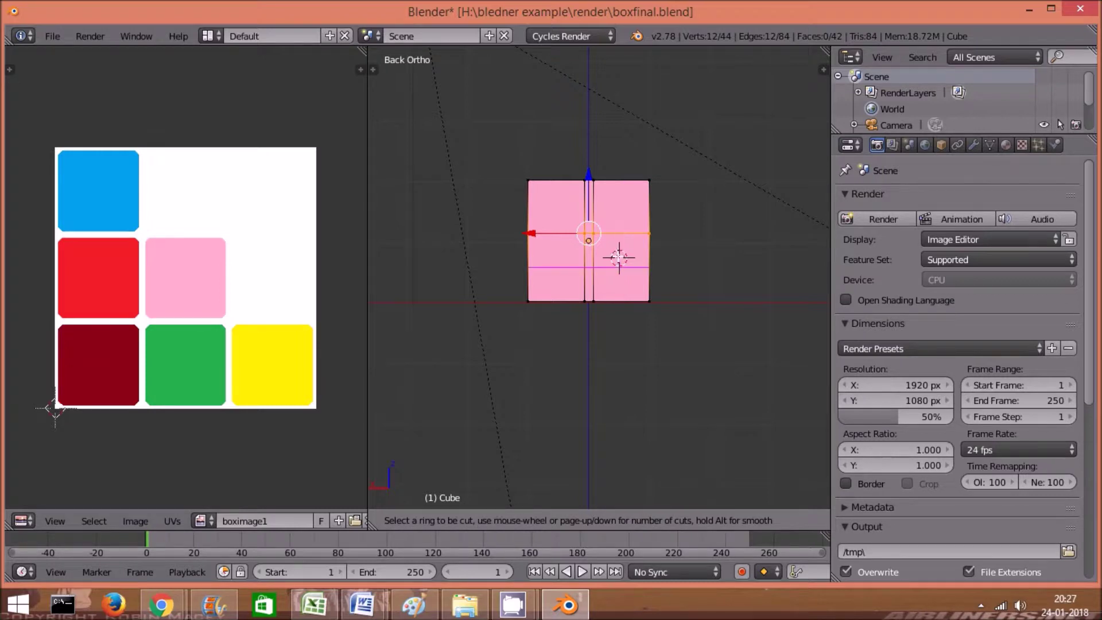
{"action": "left_click", "coordinate": [618, 258]}
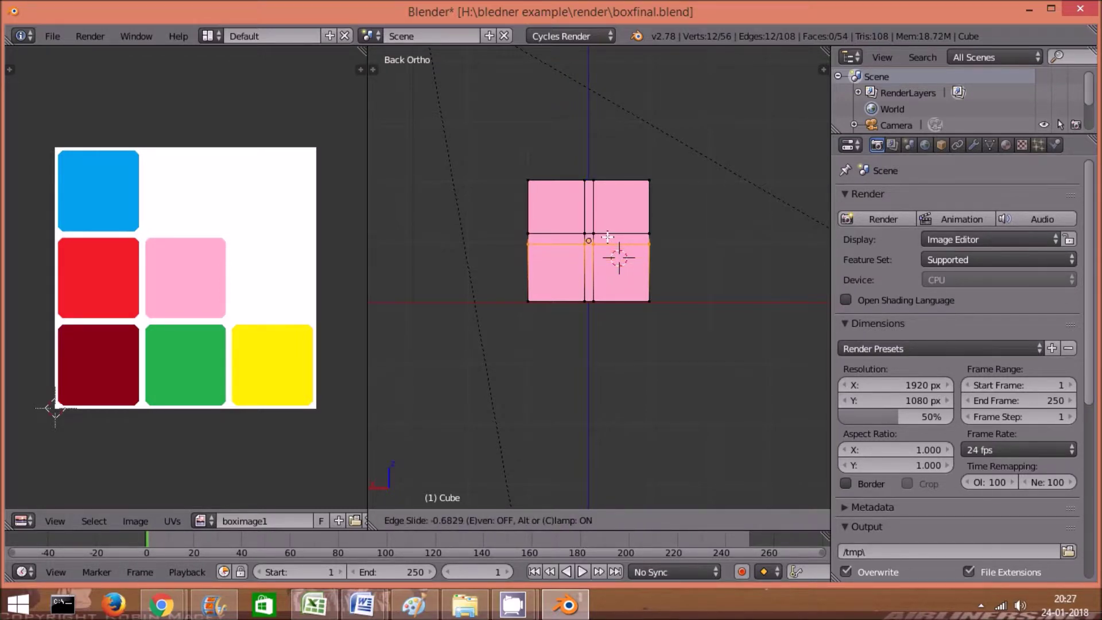
{"action": "left_click", "coordinate": [607, 237]}
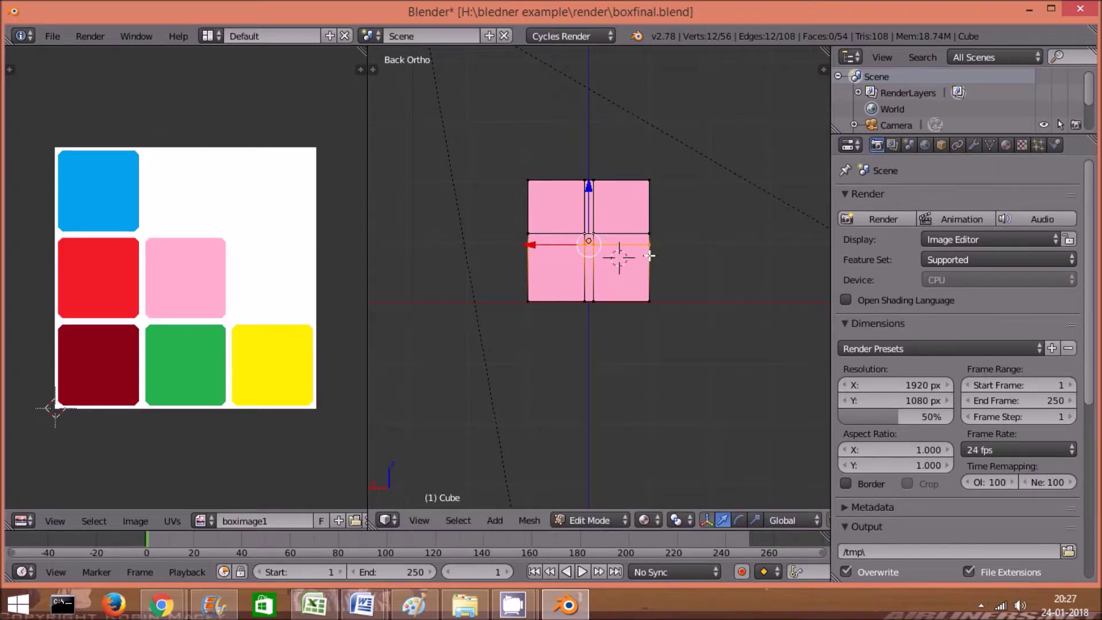
- Nudge the horizontal loop above slightly down, then clear the selection
{"action": "right_click", "coordinate": [634, 234], "text": "alt"}
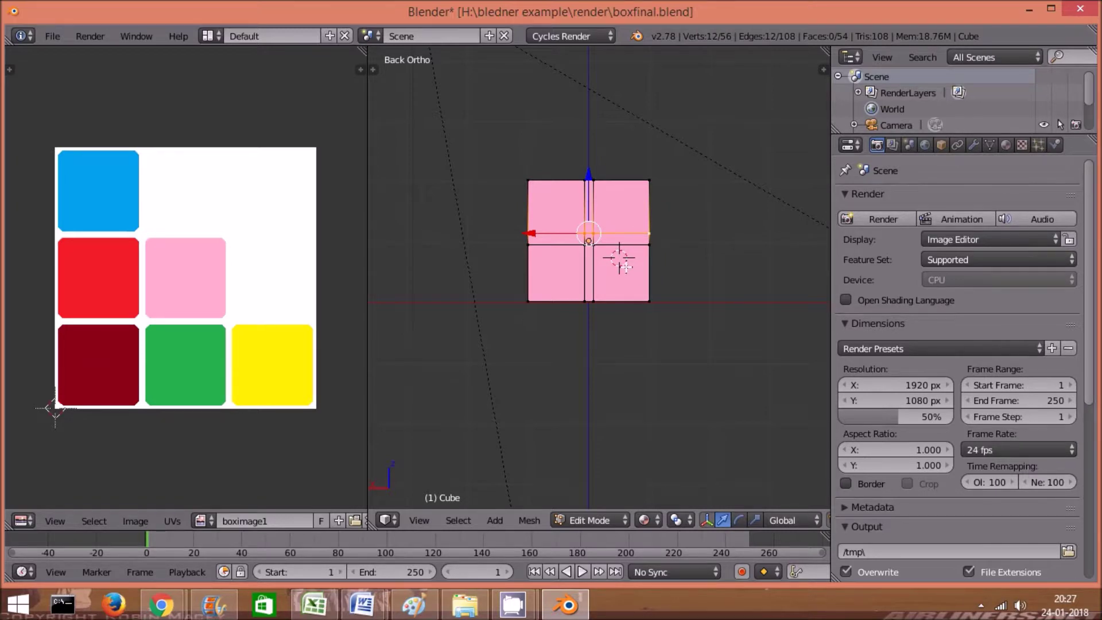
{"action": "left_click_drag", "start_coordinate": [590, 172], "coordinate": [591, 175]}
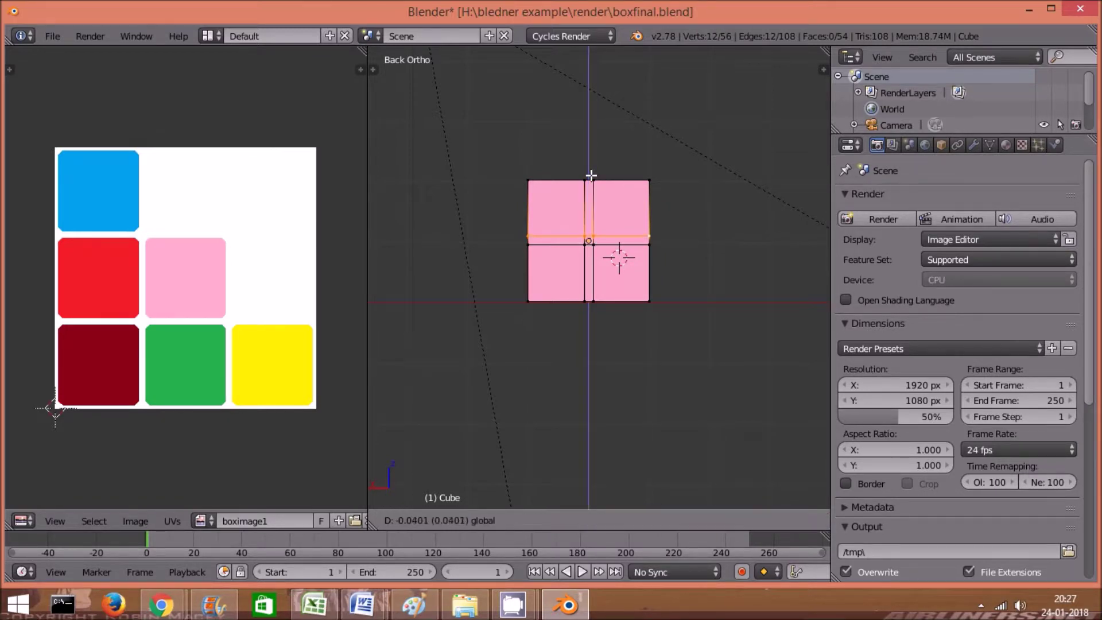
{"action": "left_click_drag", "start_coordinate": [591, 175], "coordinate": [591, 175]}
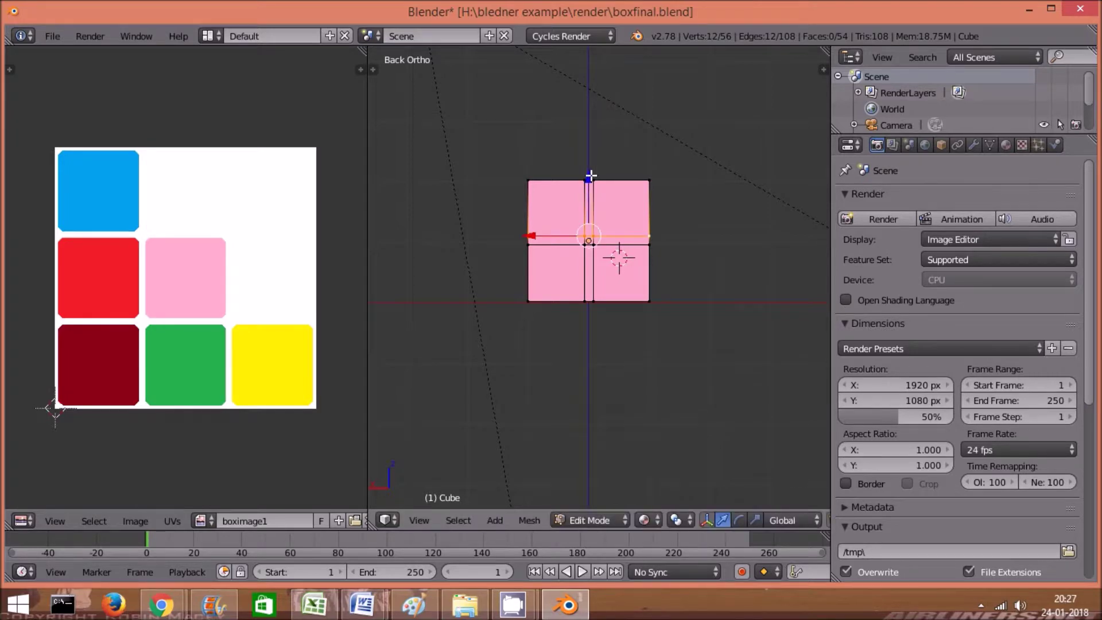
{"action": "key", "text": "a"}
{"action": "mouse_move", "coordinate": [683, 257]}
{"action": "middle_mouse_down"}
{"action": "mouse_move", "coordinate": [428, 298]}
{"action": "mouse_move", "coordinate": [566, 256]}
{"action": "mouse_move", "coordinate": [683, 268]}
{"action": "mouse_move", "coordinate": [732, 288]}
{"action": "mouse_move", "coordinate": [757, 262]}
{"action": "mouse_move", "coordinate": [721, 307]}
{"action": "mouse_move", "coordinate": [689, 260]}
{"action": "mouse_move", "coordinate": [732, 278]}
{"action": "mouse_move", "coordinate": [676, 338]}
{"action": "middle_mouse_up"}
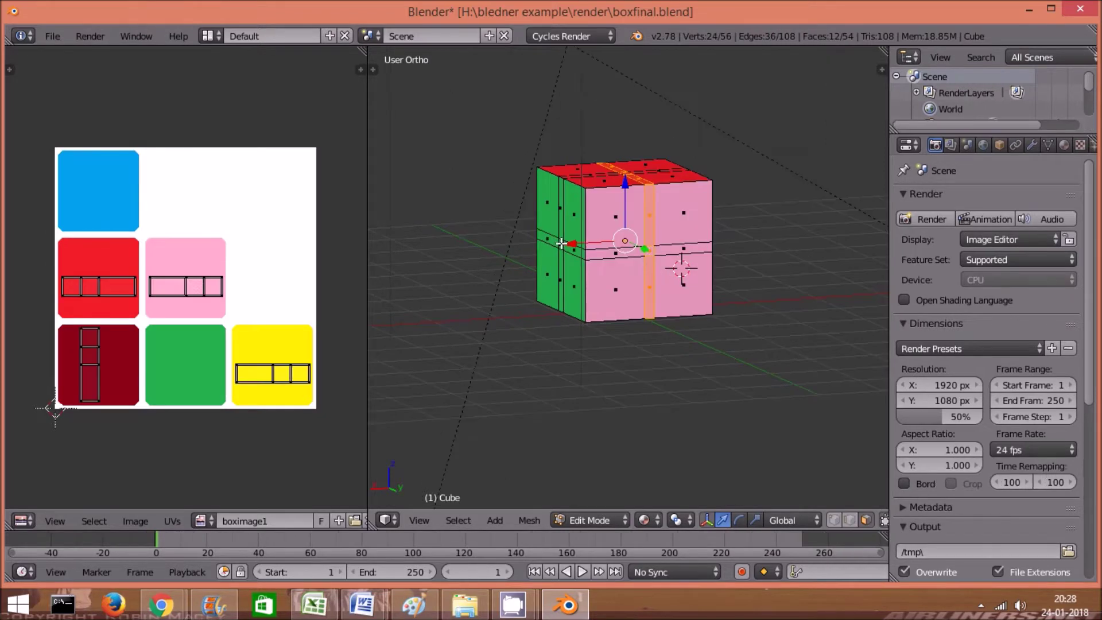
- Add the ribbon faces over the top and green side to the selection, orbiting to reach more
{"action": "left_click", "coordinate": [622, 172], "text": "alt+shift"}
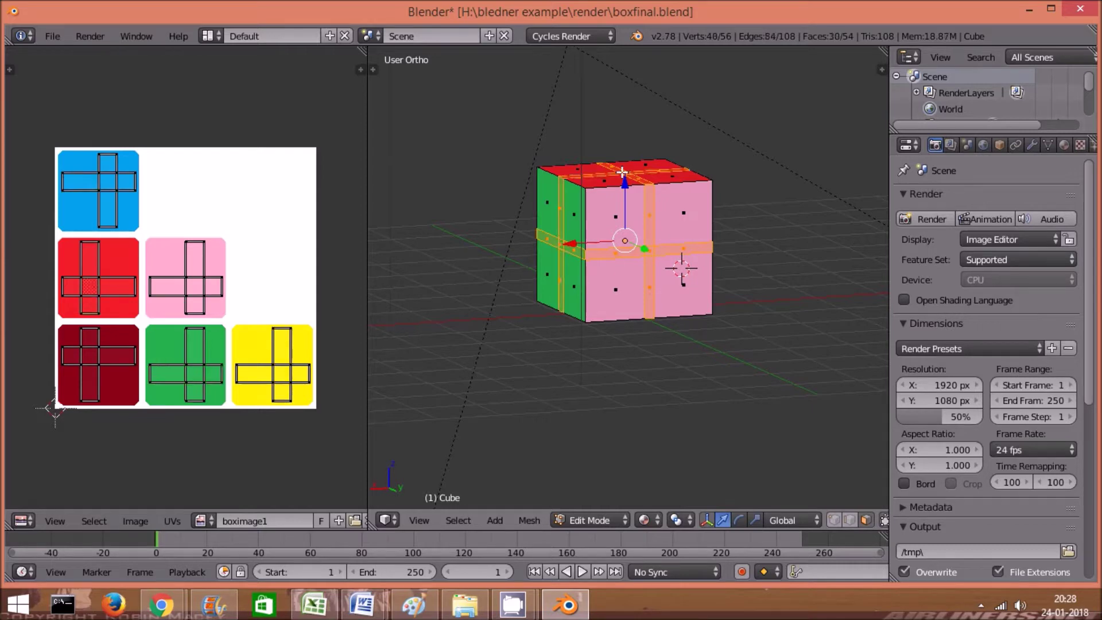
{"action": "mouse_move", "coordinate": [757, 298]}
{"action": "middle_mouse_down"}
{"action": "mouse_move", "coordinate": [598, 173]}
{"action": "mouse_move", "coordinate": [418, 312]}
{"action": "mouse_move", "coordinate": [617, 398]}
{"action": "mouse_move", "coordinate": [694, 357]}
{"action": "middle_mouse_up"}
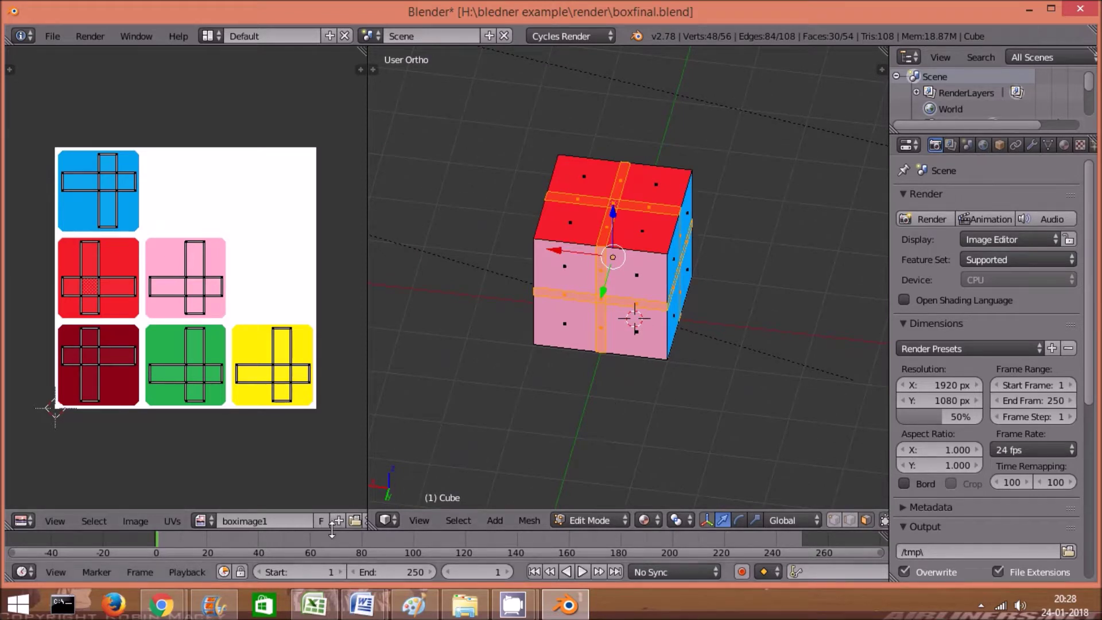
{"action": "left_click", "coordinate": [200, 521]}
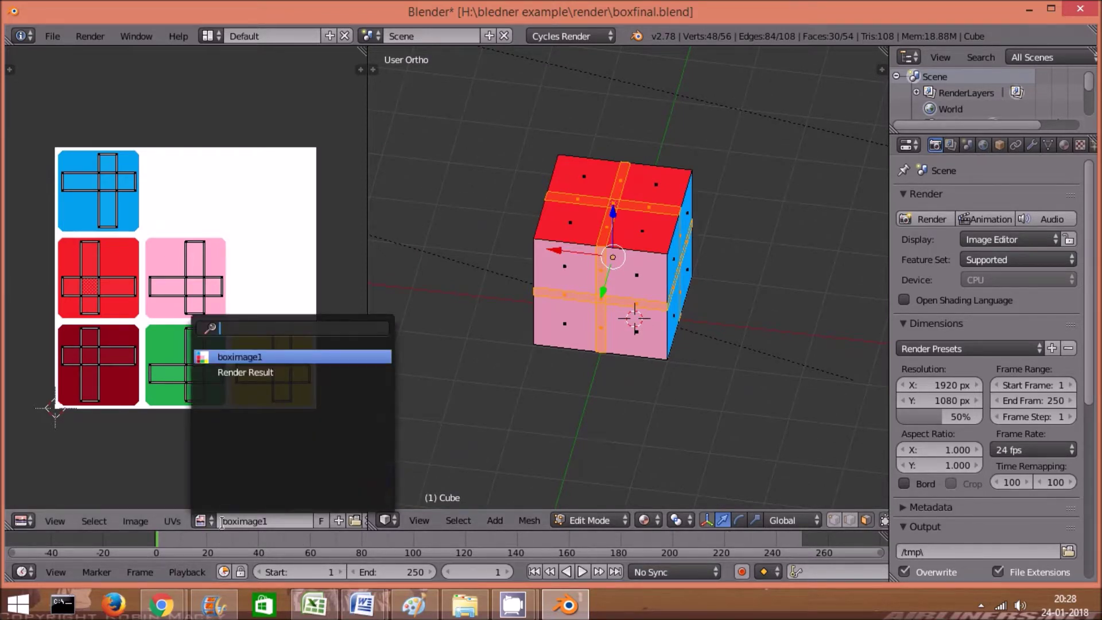
- Open texture red.jpg from H:\bledner example\images\texture in the UV editor
{"action": "left_click", "coordinate": [359, 519]}
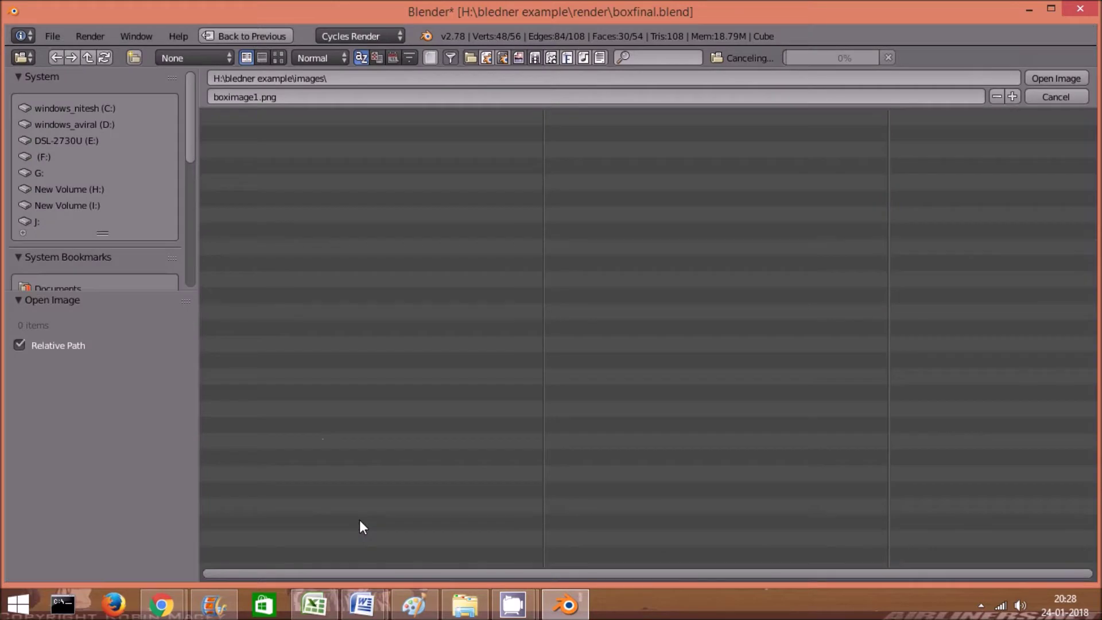
{"action": "left_click", "coordinate": [95, 191]}
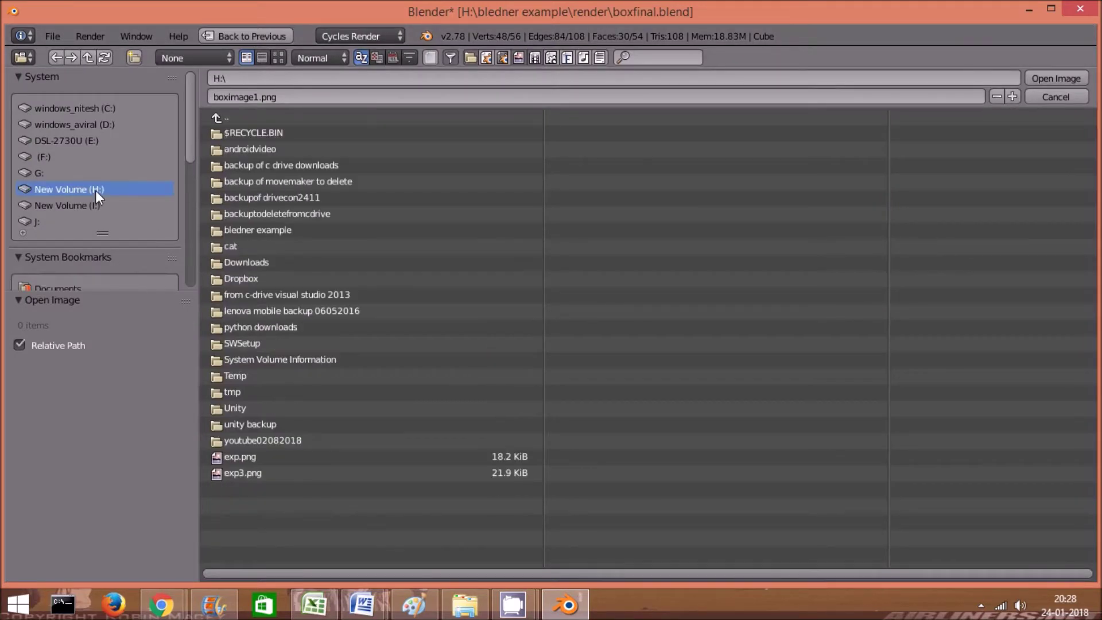
{"action": "left_click", "coordinate": [247, 229]}
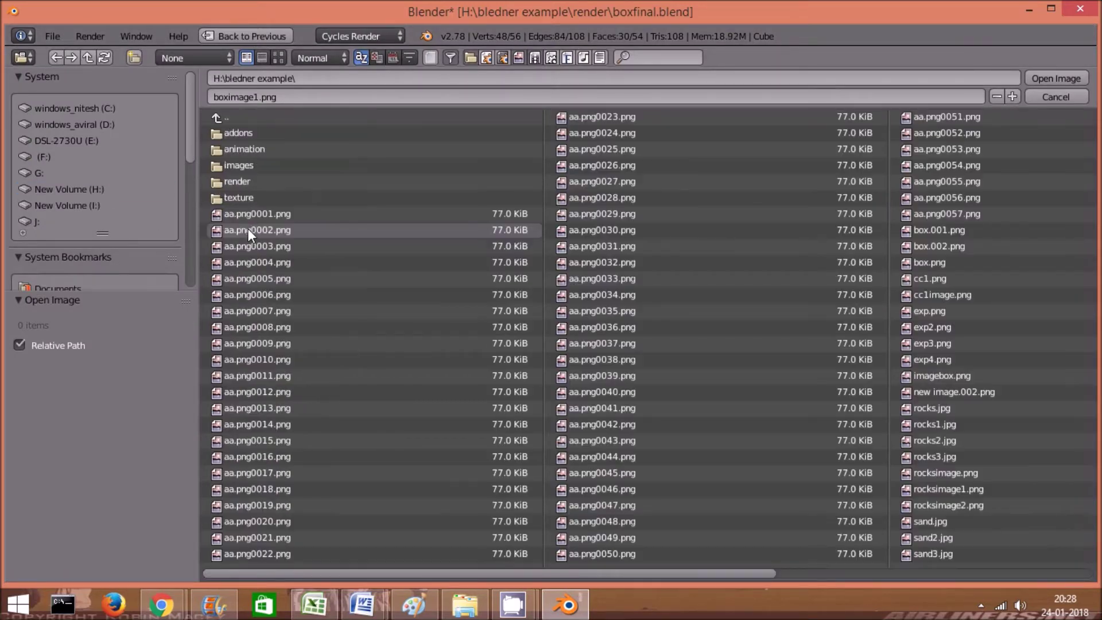
{"action": "left_click", "coordinate": [250, 166]}
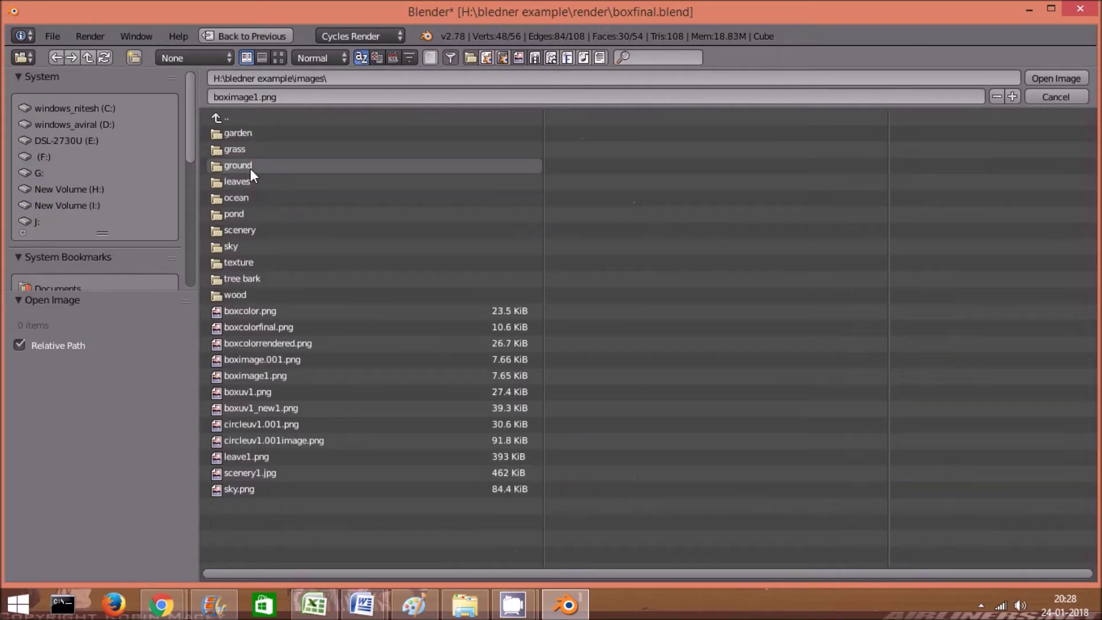
{"action": "left_click", "coordinate": [250, 262]}
{"action": "double_click", "coordinate": [281, 165]}
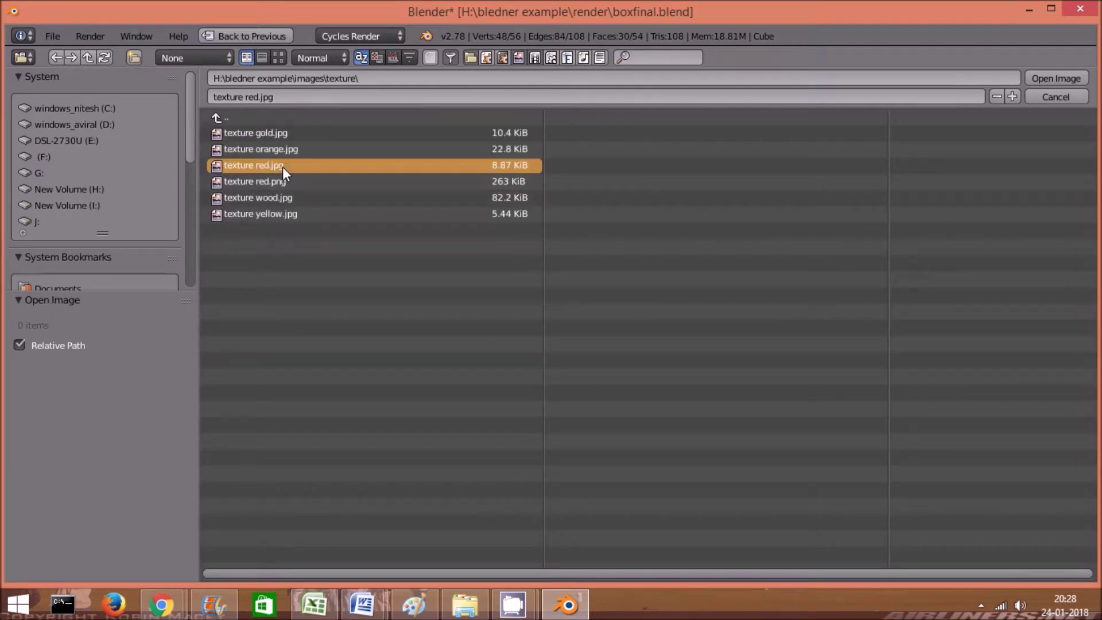
{"action": "scroll", "coordinate": [273, 375], "scroll_direction": "up", "scroll_amount": 7}
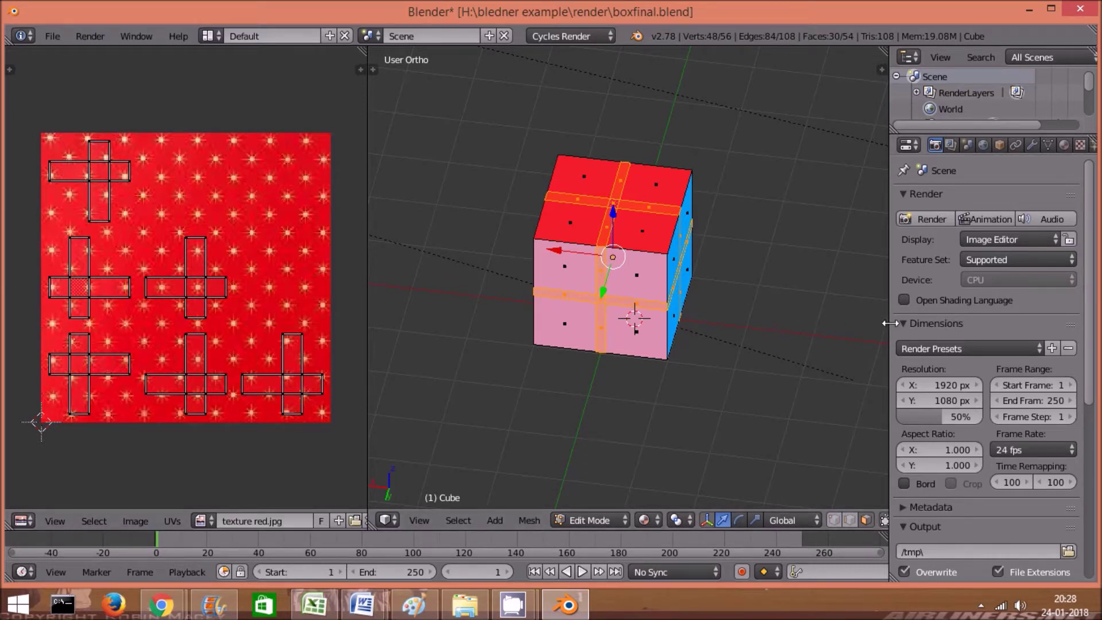
{"action": "left_click_drag", "start_coordinate": [888, 323], "coordinate": [773, 323]}
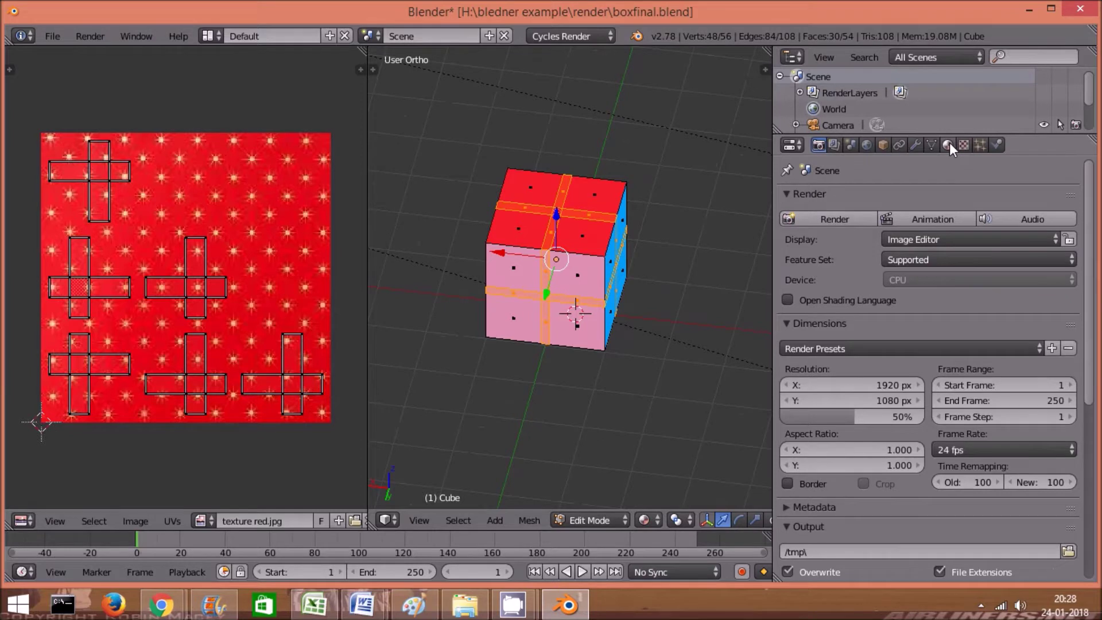
- Create a new material with an Image Texture colour of texture red.jpg and assign it to the ribbon faces
{"action": "left_click", "coordinate": [948, 144]}
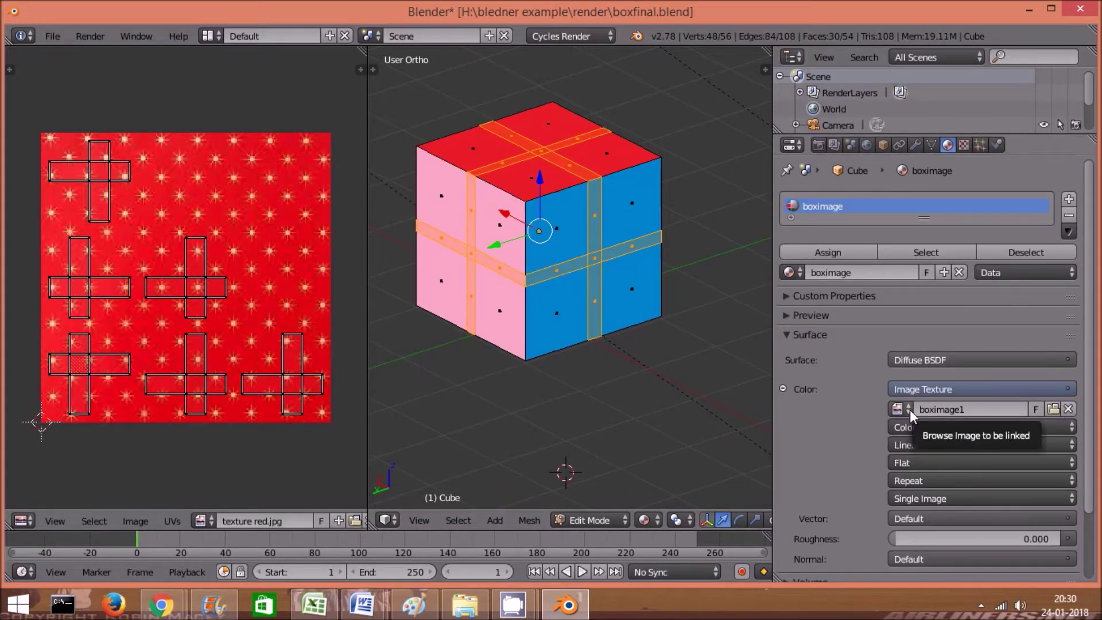
{"action": "left_click", "coordinate": [1070, 199]}
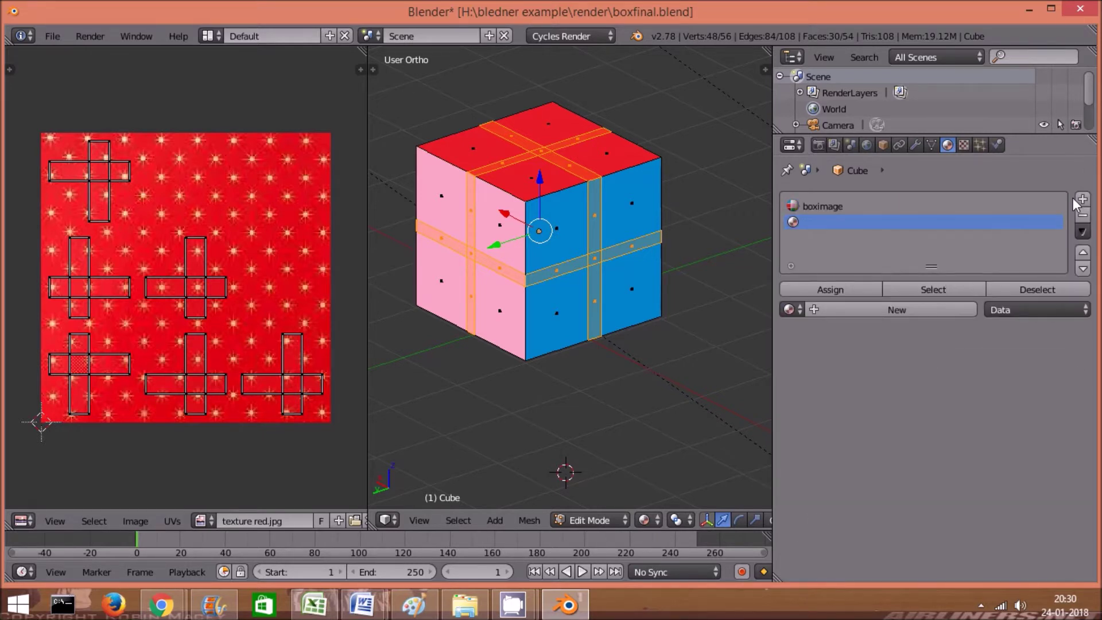
{"action": "left_click", "coordinate": [876, 310]}
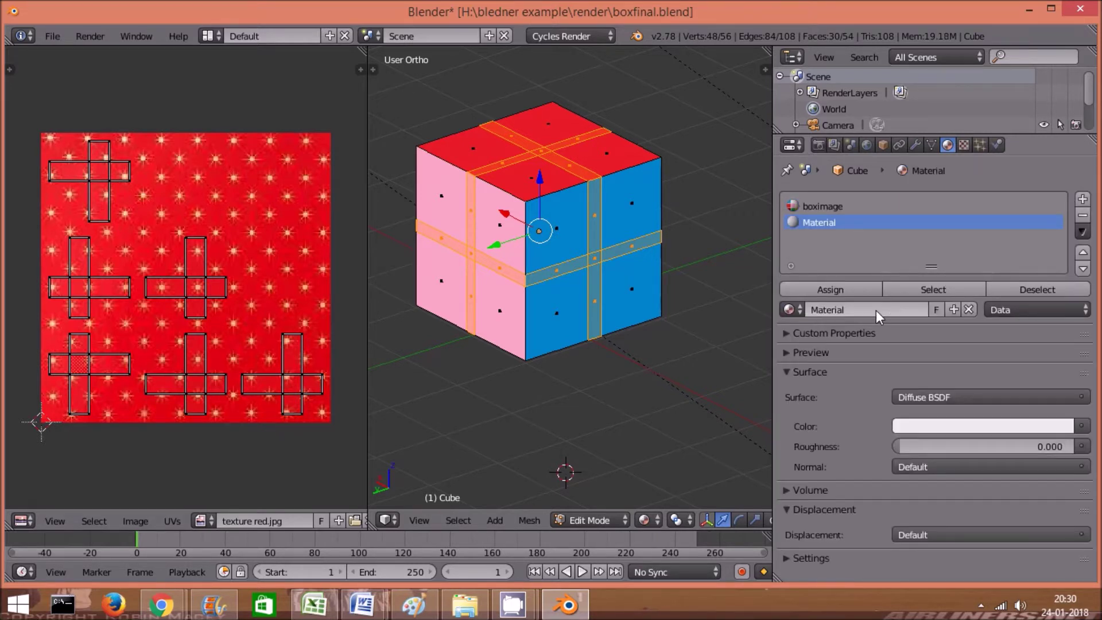
{"action": "left_click", "coordinate": [1087, 429]}
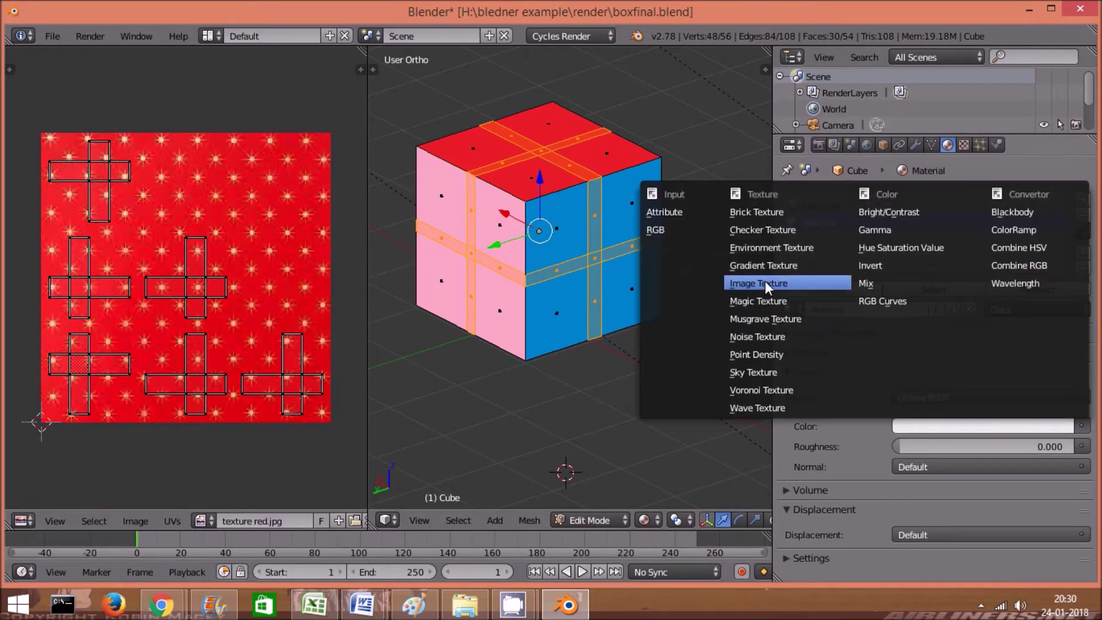
{"action": "left_click", "coordinate": [765, 281]}
{"action": "left_click", "coordinate": [899, 446]}
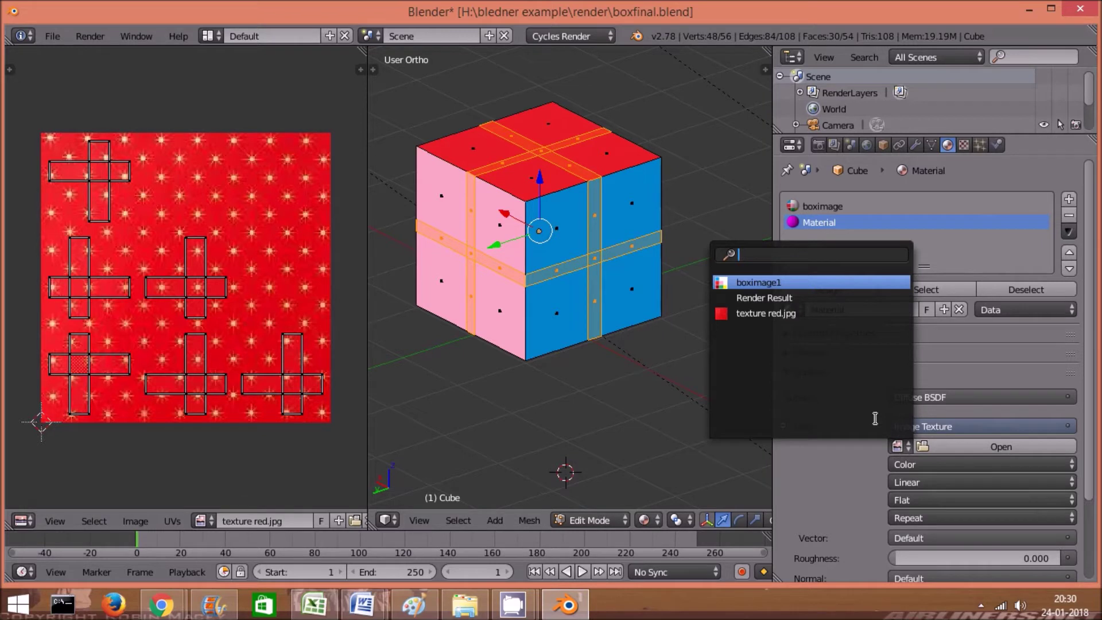
{"action": "left_click", "coordinate": [768, 314]}
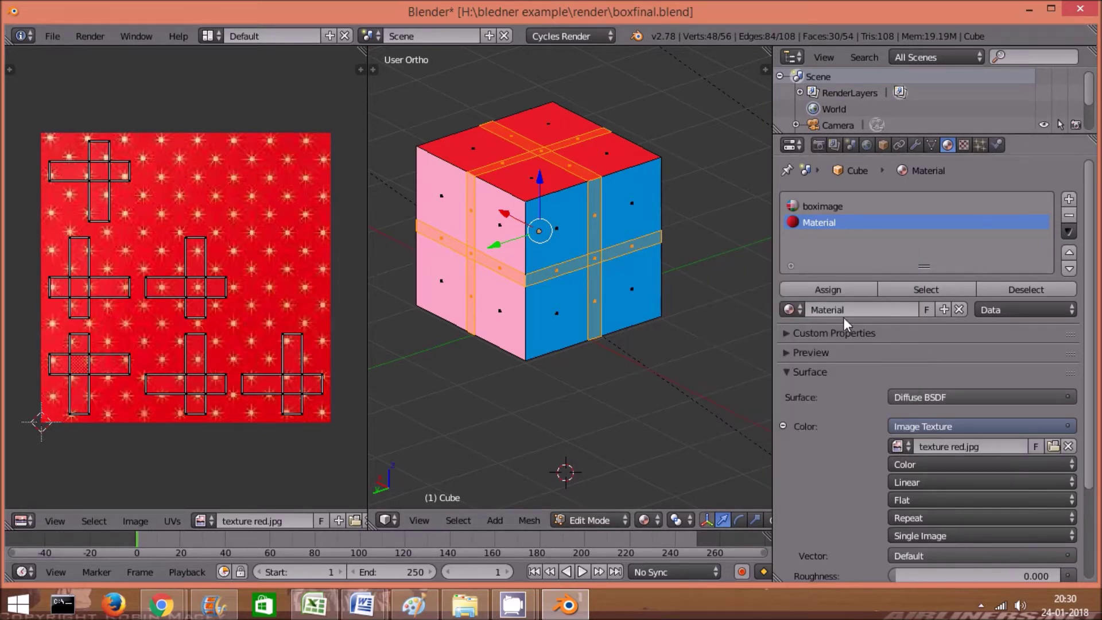
{"action": "left_click", "coordinate": [822, 290]}
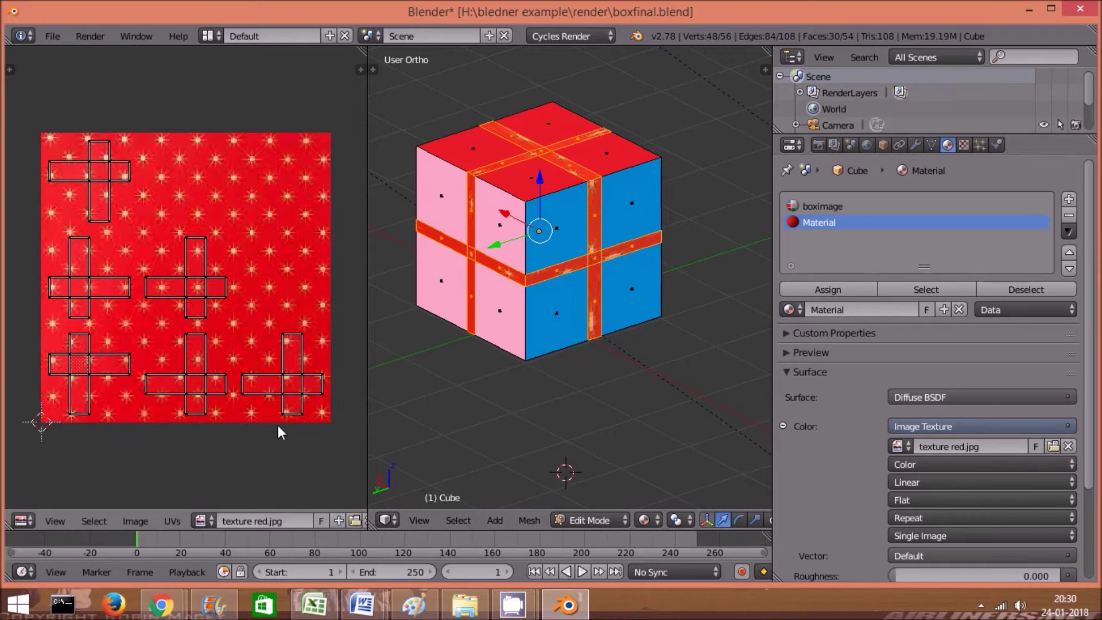
- Select all UV islands and scale them up twice beyond the texture image
{"action": "key", "text": "a"}
{"action": "key", "text": "s"}
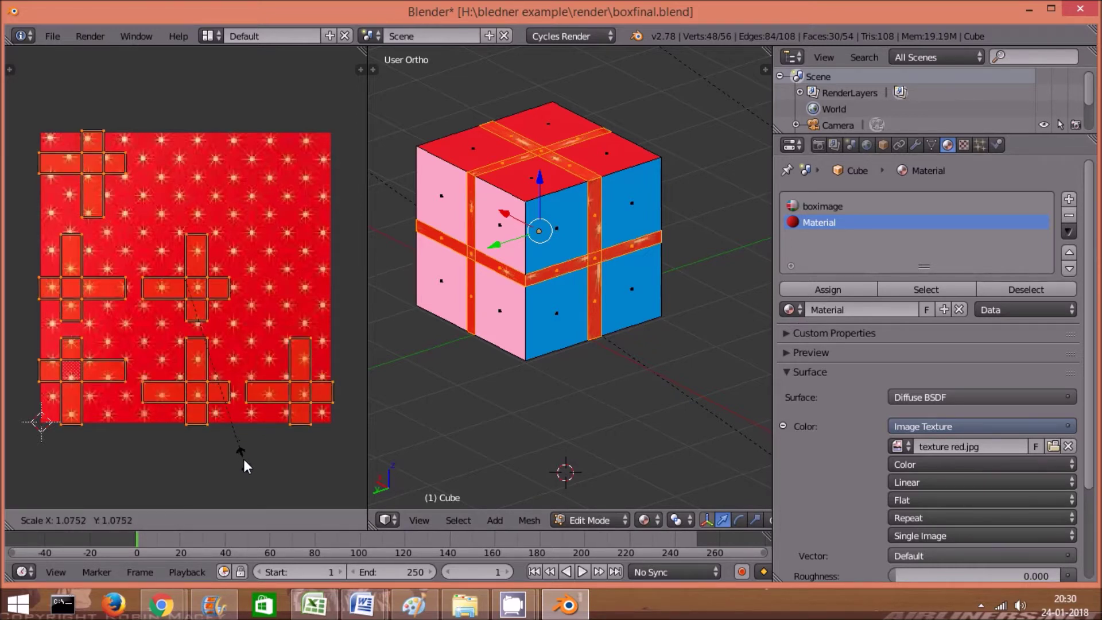
{"action": "left_click", "coordinate": [273, 50]}
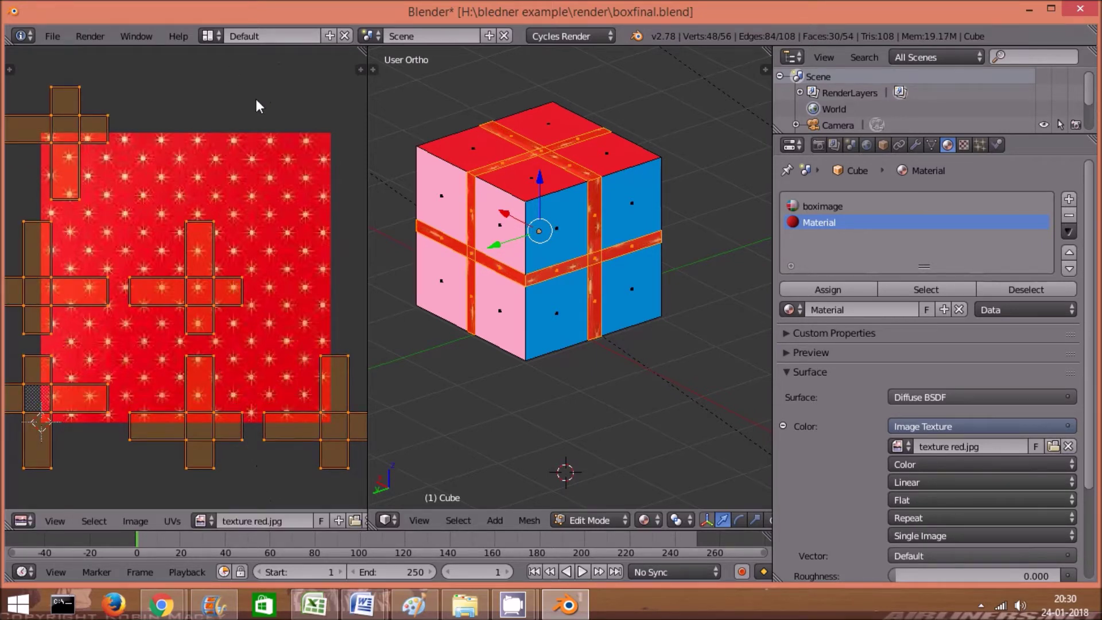
{"action": "scroll", "coordinate": [273, 124], "scroll_direction": "up", "scroll_amount": 2}
{"action": "scroll", "coordinate": [273, 124], "scroll_direction": "down", "scroll_amount": 3}
{"action": "scroll", "coordinate": [275, 138], "scroll_direction": "down", "scroll_amount": 2}
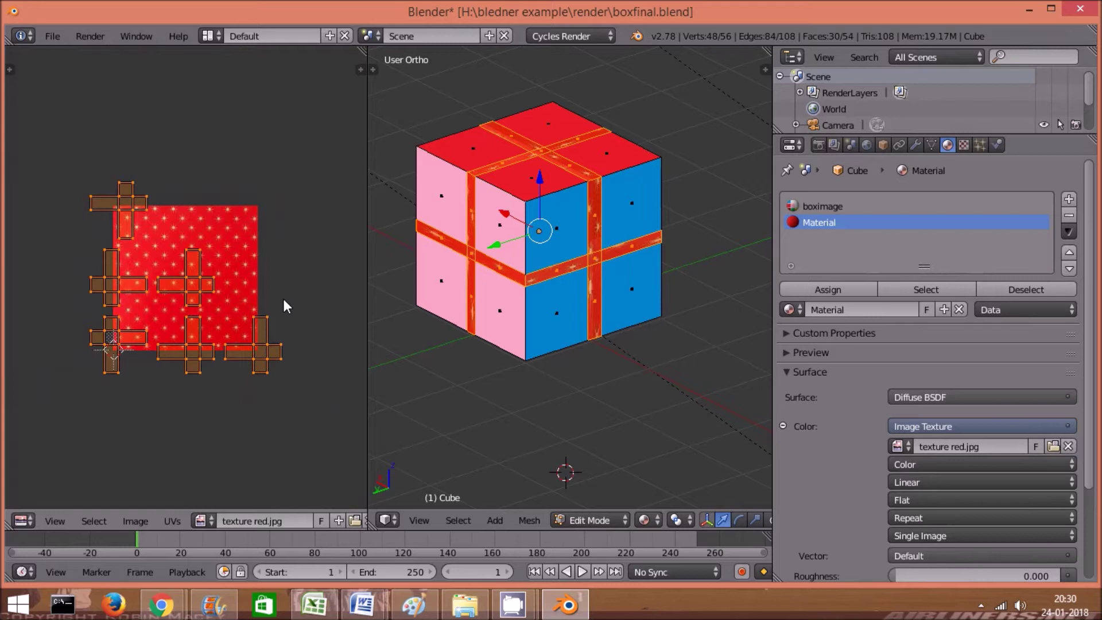
{"action": "key", "text": "s"}
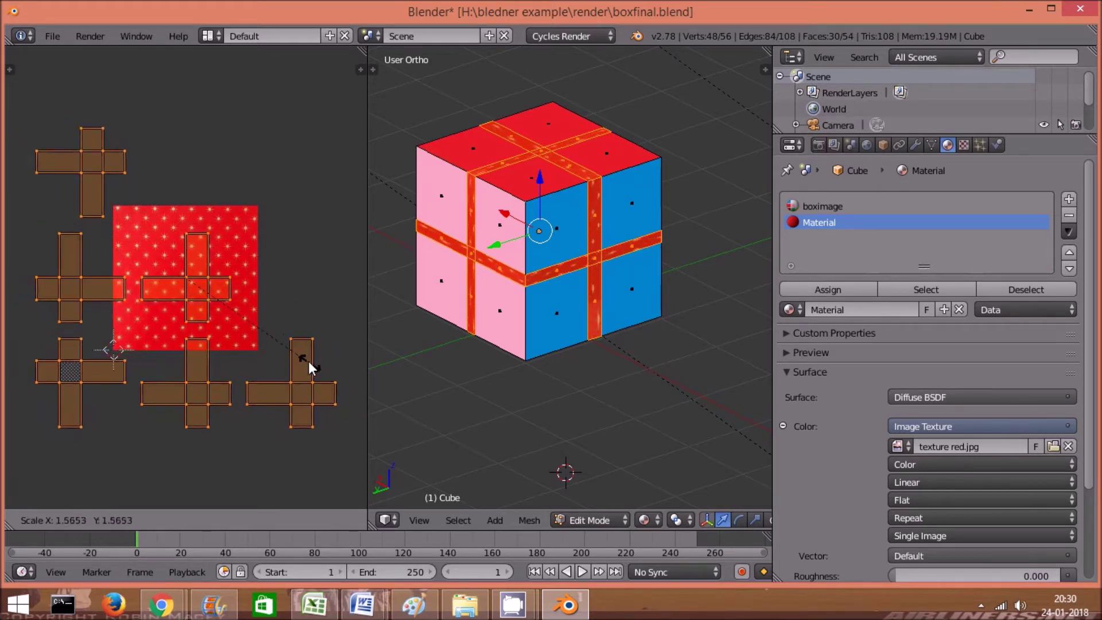
{"action": "left_click", "coordinate": [302, 354]}
- Orbit to the green and pink sides and switch back to Object Mode
{"action": "mouse_move", "coordinate": [493, 371]}
{"action": "middle_mouse_down"}
{"action": "mouse_move", "coordinate": [617, 361]}
{"action": "mouse_move", "coordinate": [603, 420]}
{"action": "middle_mouse_up"}
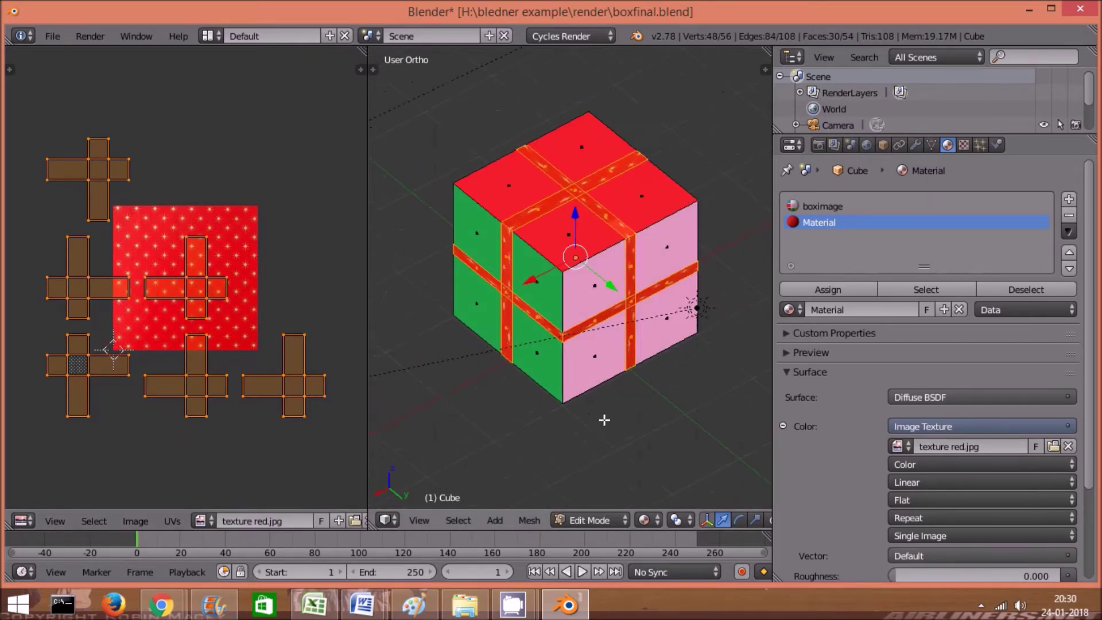
{"action": "left_click", "coordinate": [622, 521]}
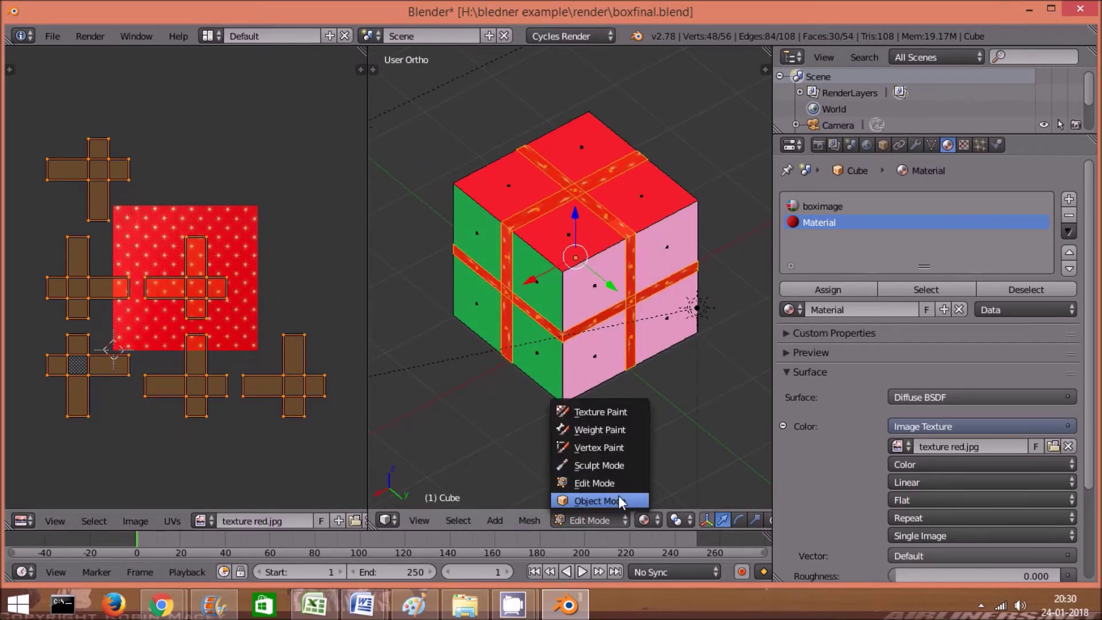
{"action": "left_click", "coordinate": [618, 495]}
- Orbit to show the cube's front and top, then render the red-ribboned box
{"action": "mouse_move", "coordinate": [467, 446]}
{"action": "middle_mouse_down"}
{"action": "mouse_move", "coordinate": [534, 415]}
{"action": "mouse_move", "coordinate": [556, 342]}
{"action": "mouse_move", "coordinate": [562, 360]}
{"action": "middle_mouse_up"}
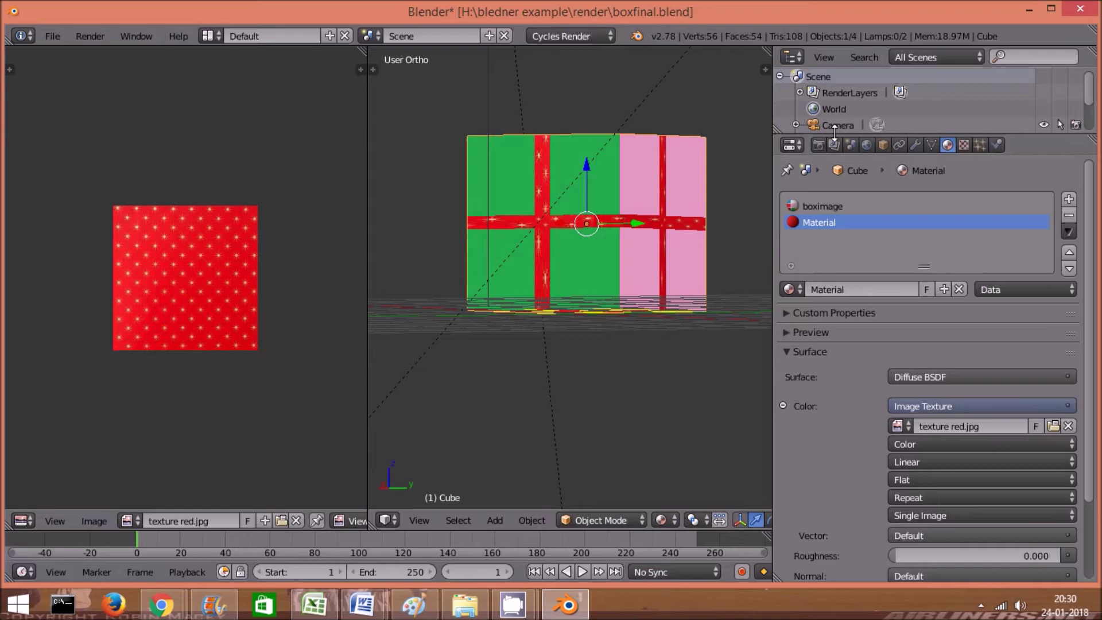
{"action": "middle_click_drag", "start_coordinate": [647, 322], "coordinate": [595, 380]}
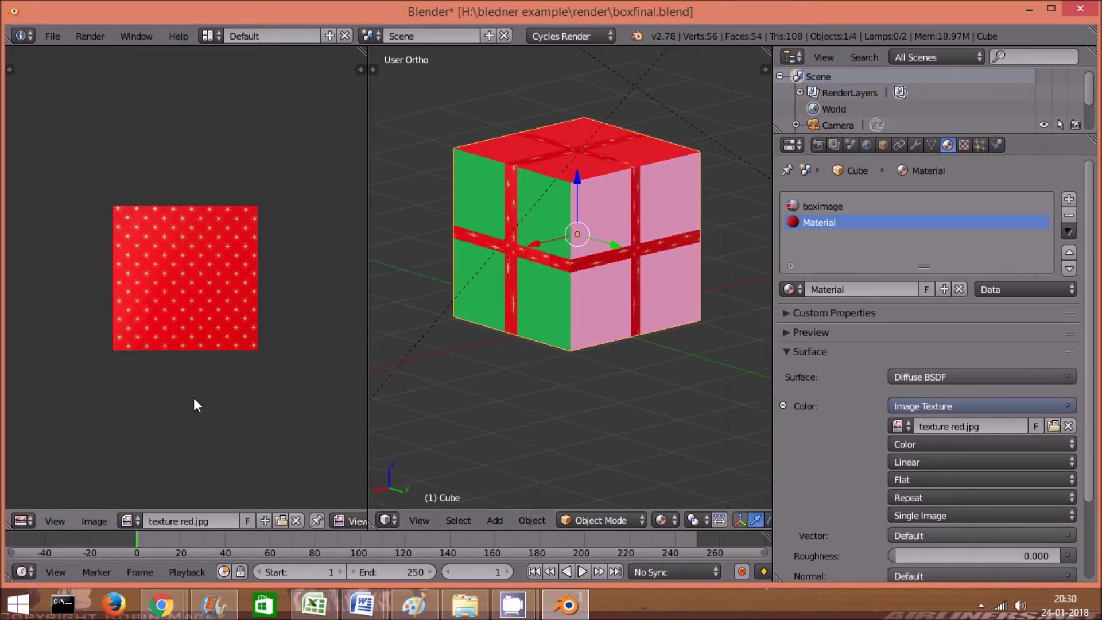
{"action": "left_click", "coordinate": [818, 146]}
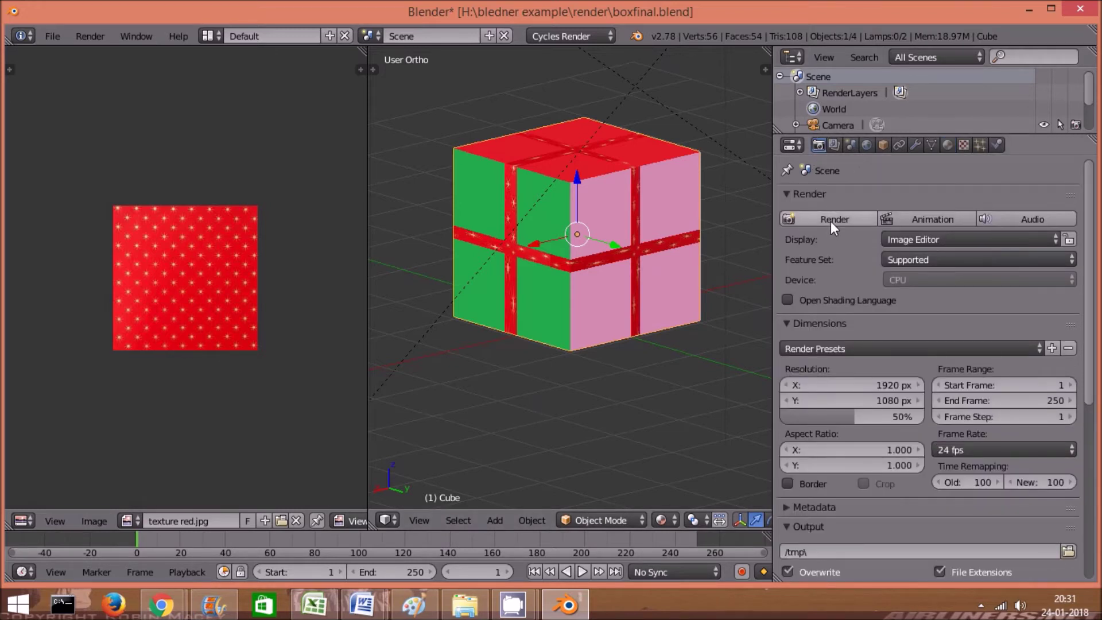
{"action": "left_click", "coordinate": [831, 219]}
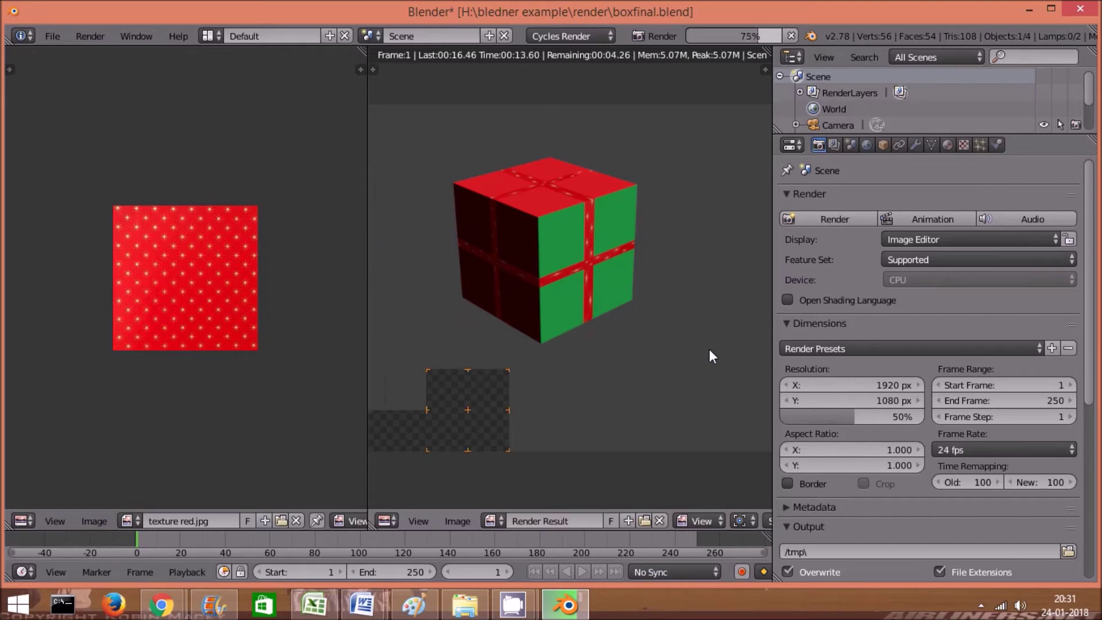
{"action": "left_click", "coordinate": [281, 520]}
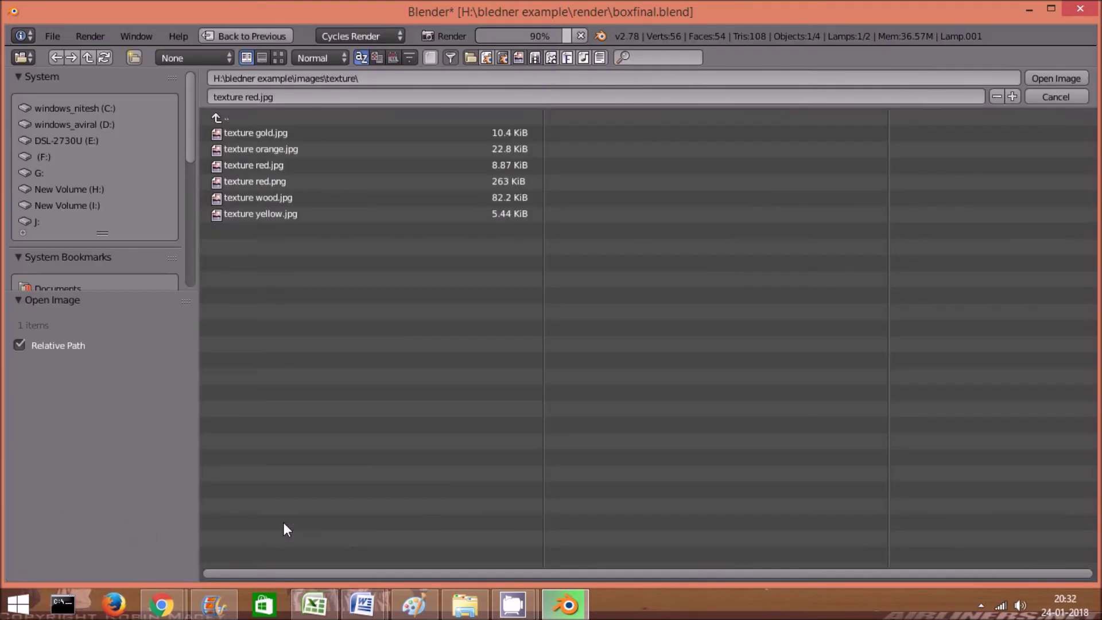
- Load texture yellow.jpg into the image editor and return the render area to 3D View
{"action": "double_click", "coordinate": [281, 215]}
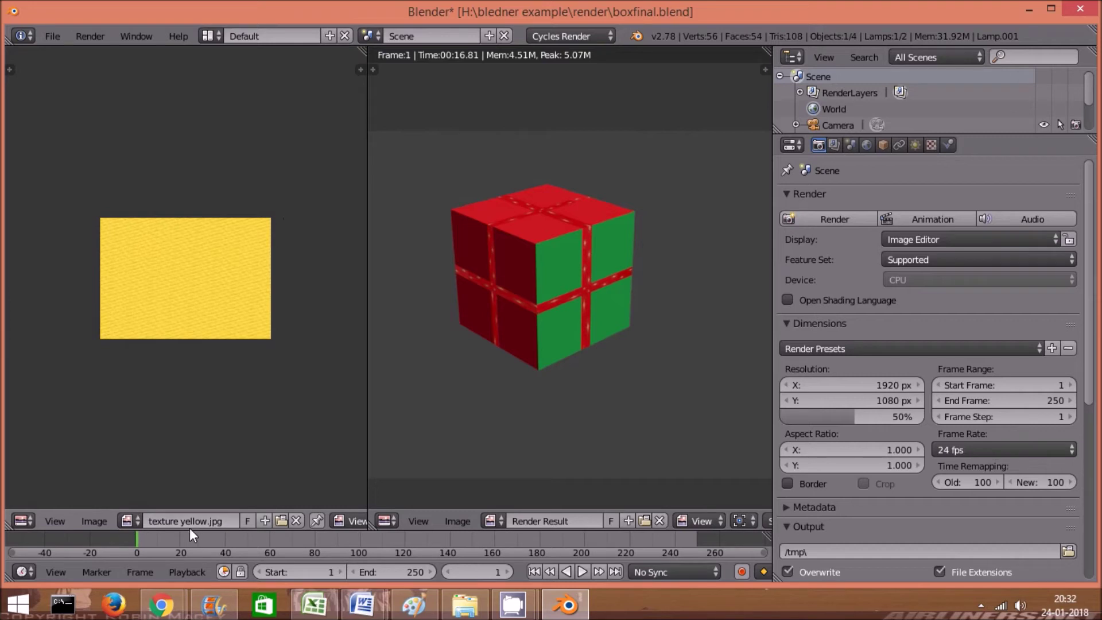
{"action": "left_click", "coordinate": [387, 521]}
{"action": "left_click", "coordinate": [401, 501]}
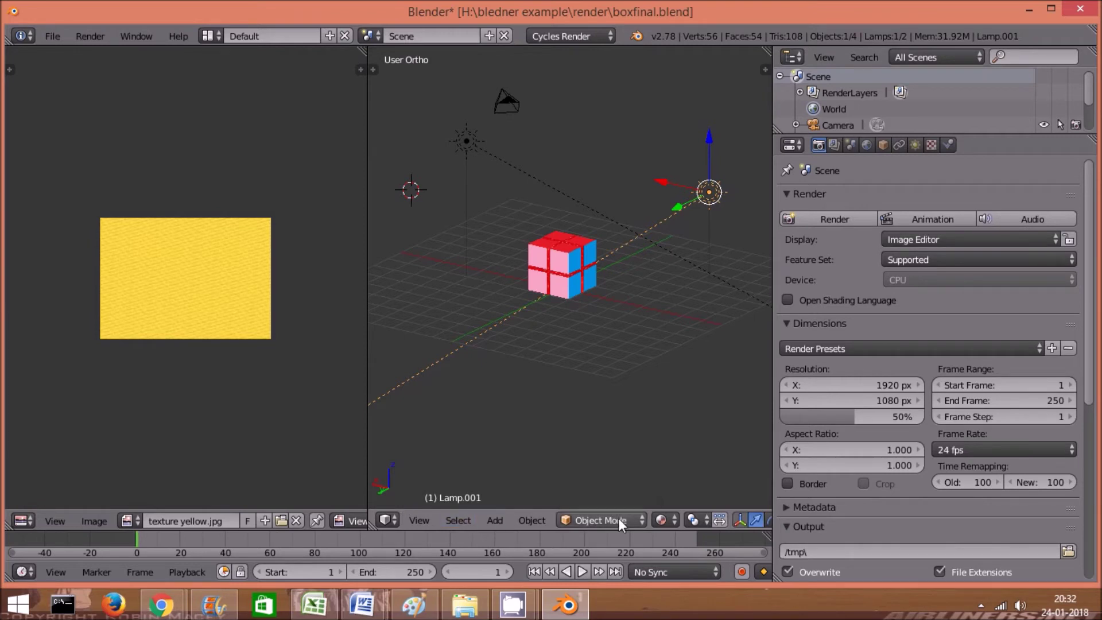
- Put the cube in Edit Mode and set its ribbon material's image to texture yellow.jpg
{"action": "right_click", "coordinate": [581, 288]}
{"action": "left_click", "coordinate": [599, 519]}
{"action": "left_click", "coordinate": [606, 486]}
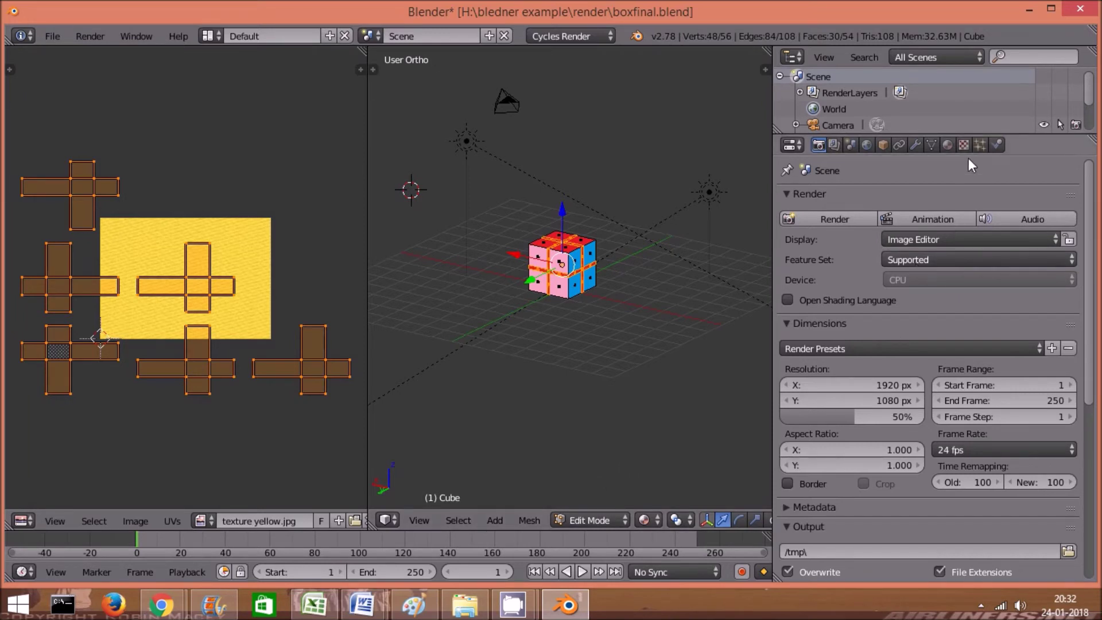
{"action": "left_click", "coordinate": [947, 145]}
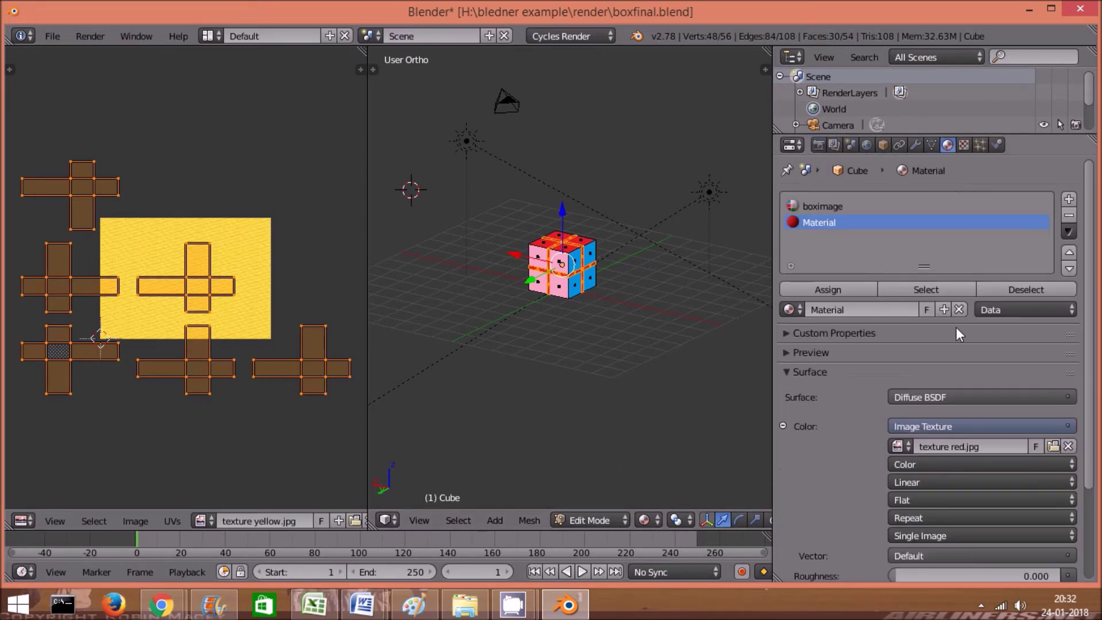
{"action": "left_click", "coordinate": [897, 447]}
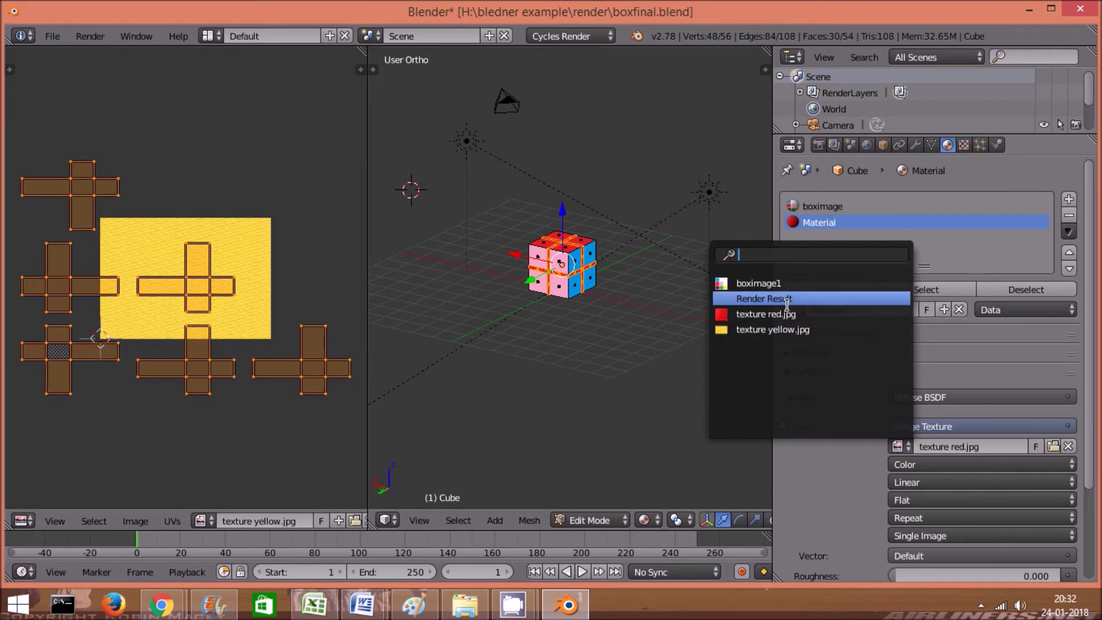
{"action": "left_click", "coordinate": [794, 328]}
- Render the cube to preview its new yellow ribbon
{"action": "scroll", "coordinate": [617, 389], "scroll_direction": "up", "scroll_amount": 2}
{"action": "scroll", "coordinate": [617, 388], "scroll_direction": "up", "scroll_amount": 4}
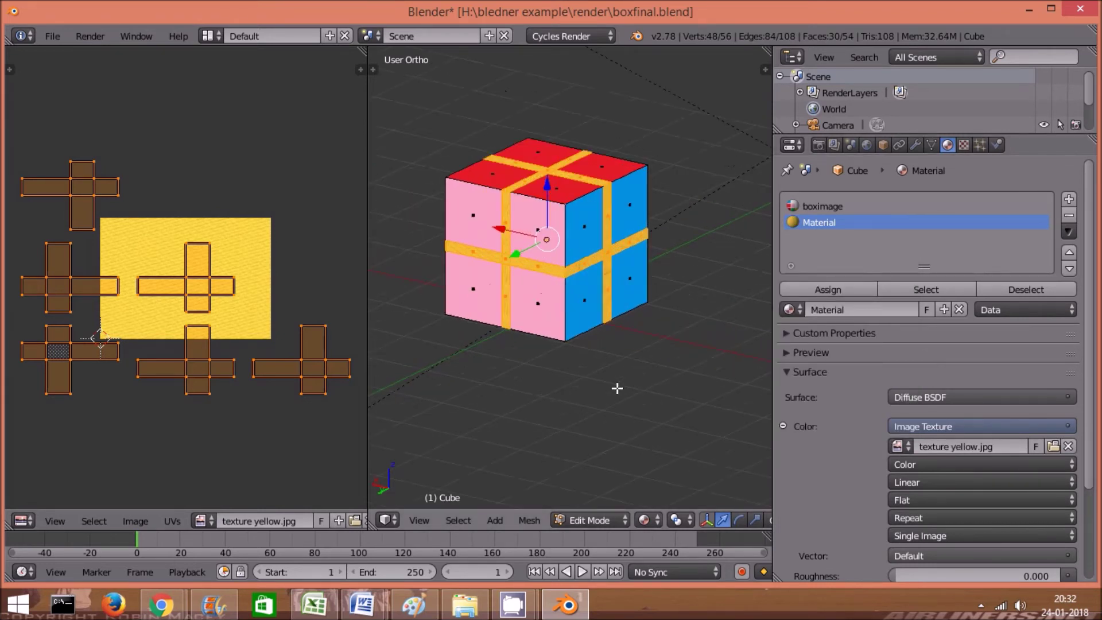
{"action": "left_click", "coordinate": [819, 145]}
{"action": "left_click", "coordinate": [831, 216]}
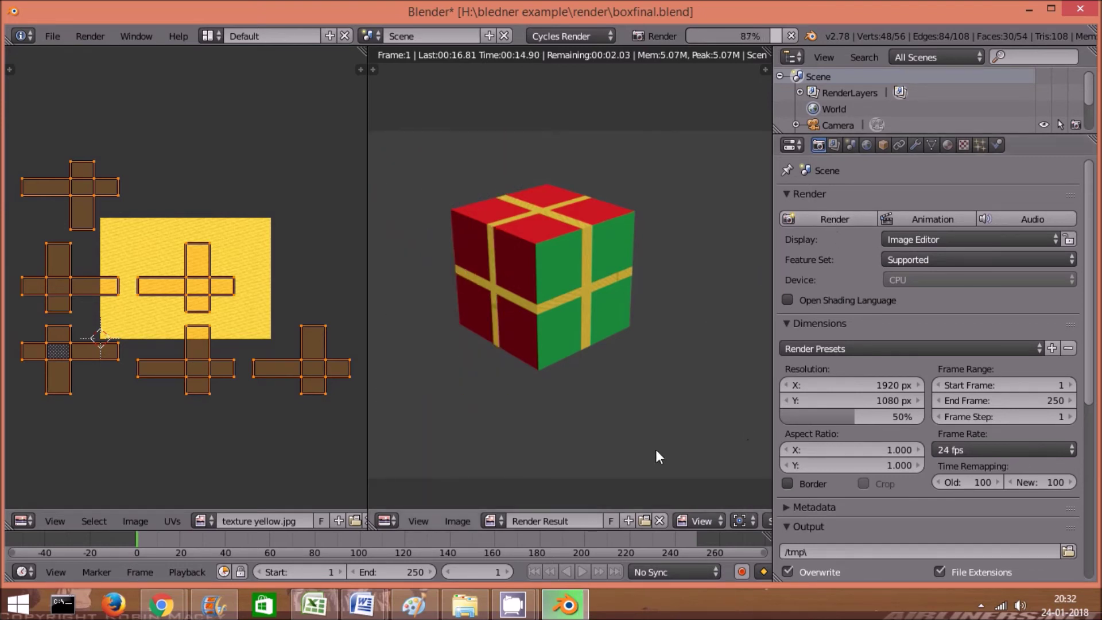
- Start saving the finished render as a new PNG image, boximage1.png
{"action": "left_click", "coordinate": [457, 520]}
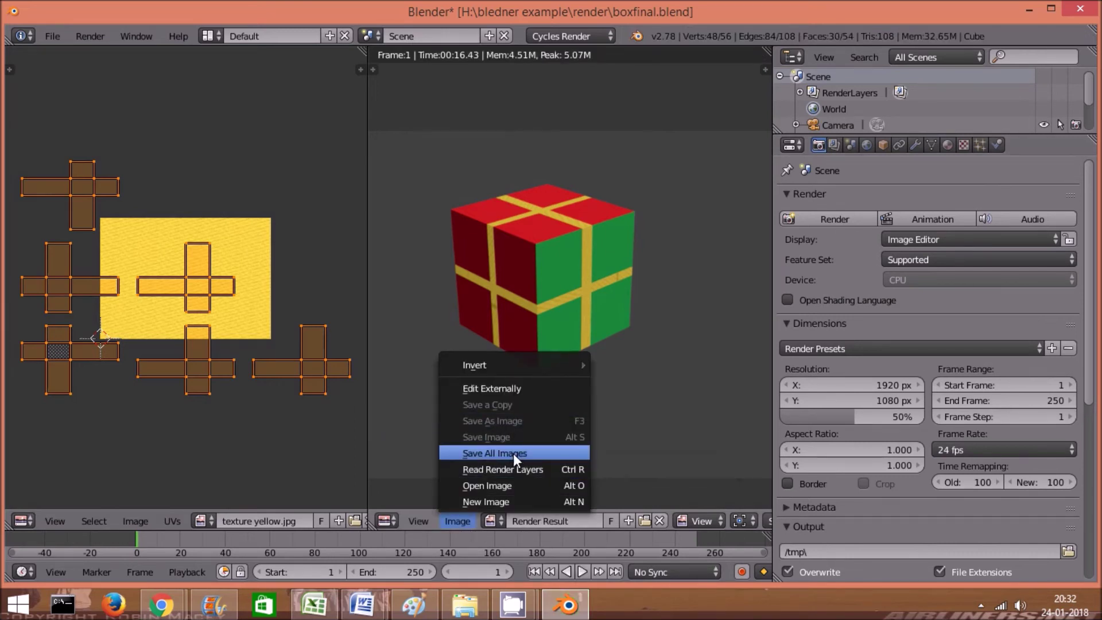
{"action": "left_click", "coordinate": [465, 519]}
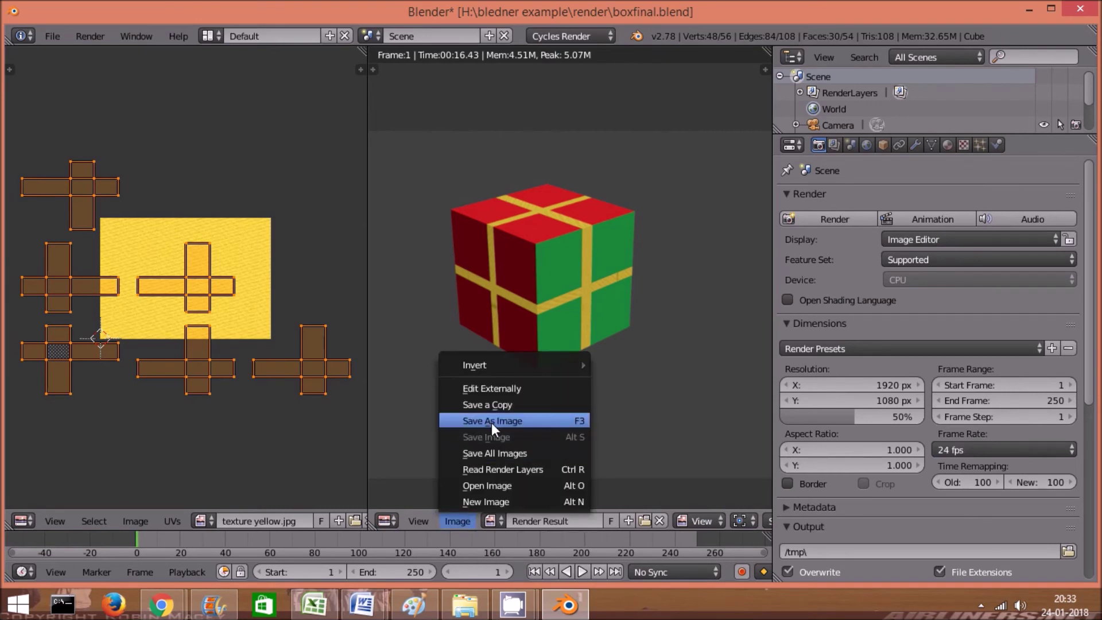
{"action": "left_click", "coordinate": [491, 423]}
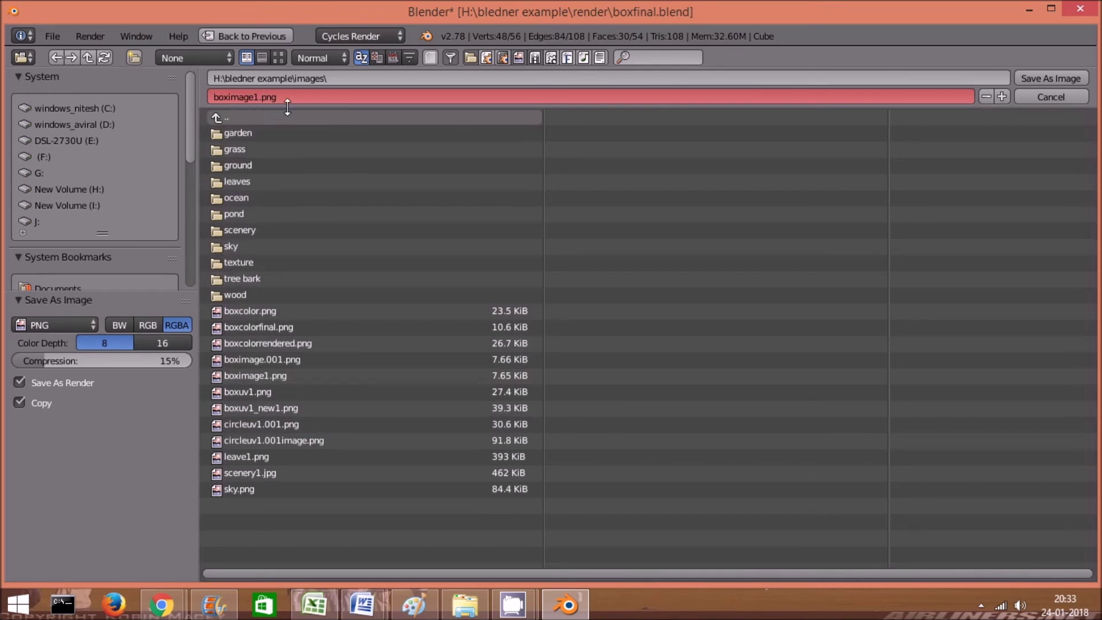
- Confirm saving boximage1.png, then open boximage1.png in Paint
{"action": "left_click", "coordinate": [1050, 78]}
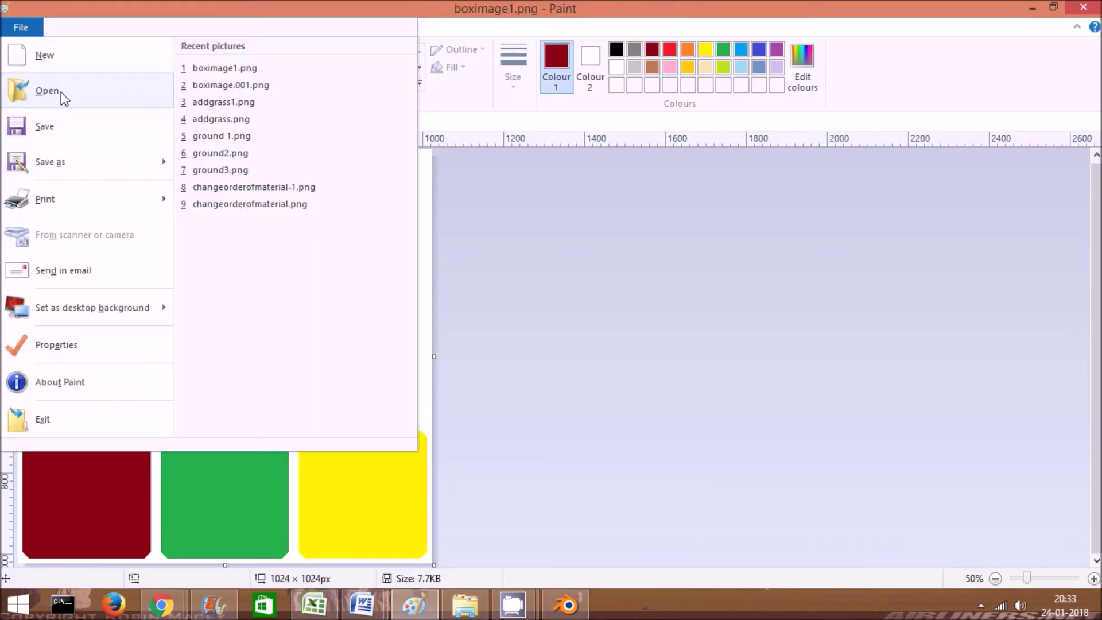
{"action": "left_click", "coordinate": [61, 92]}
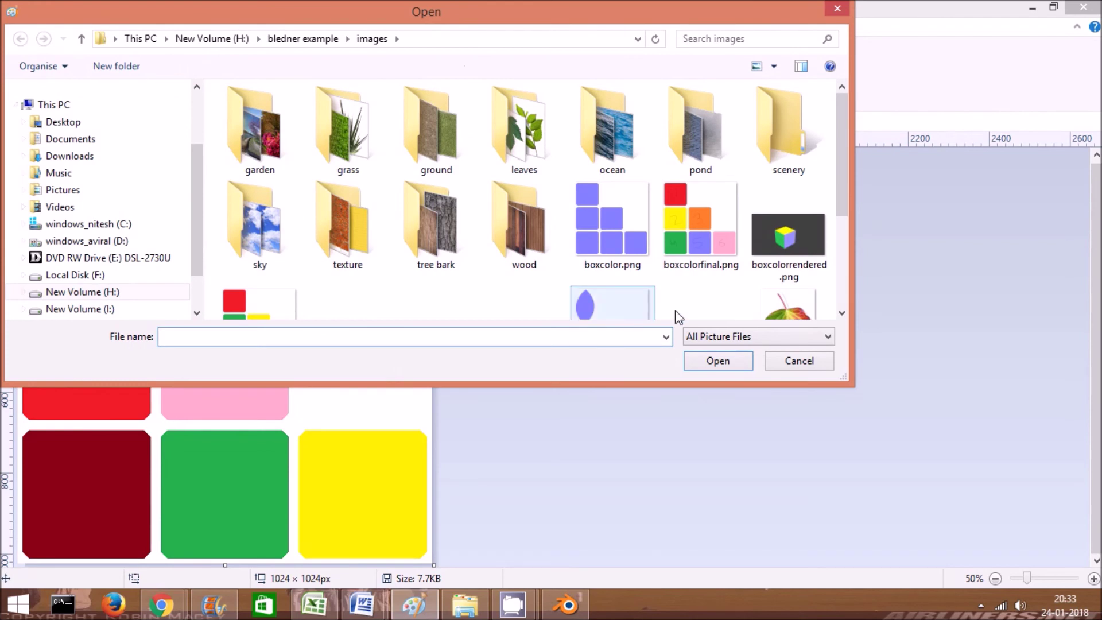
{"action": "scroll", "coordinate": [843, 285], "scroll_direction": "down", "scroll_amount": 2}
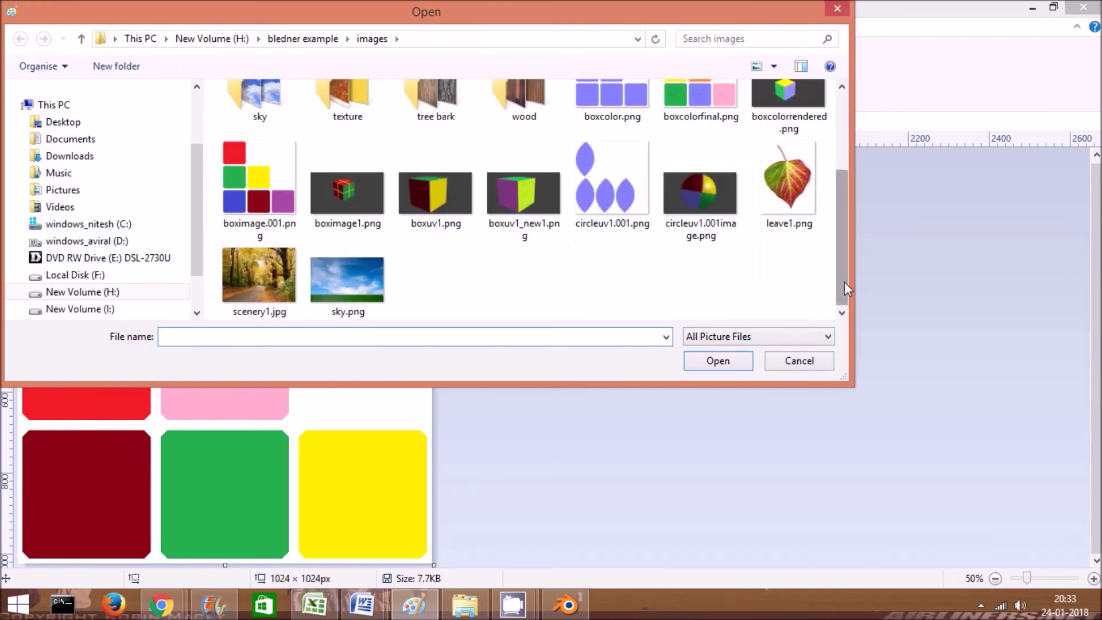
{"action": "left_click_drag", "start_coordinate": [845, 281], "coordinate": [847, 263]}
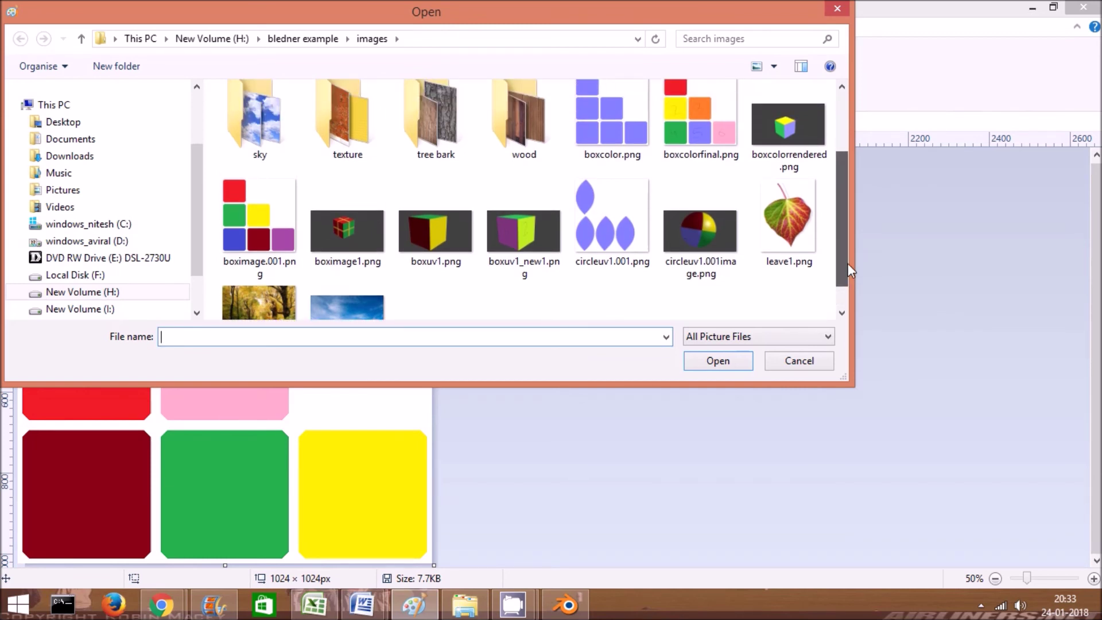
{"action": "double_click", "coordinate": [356, 251]}
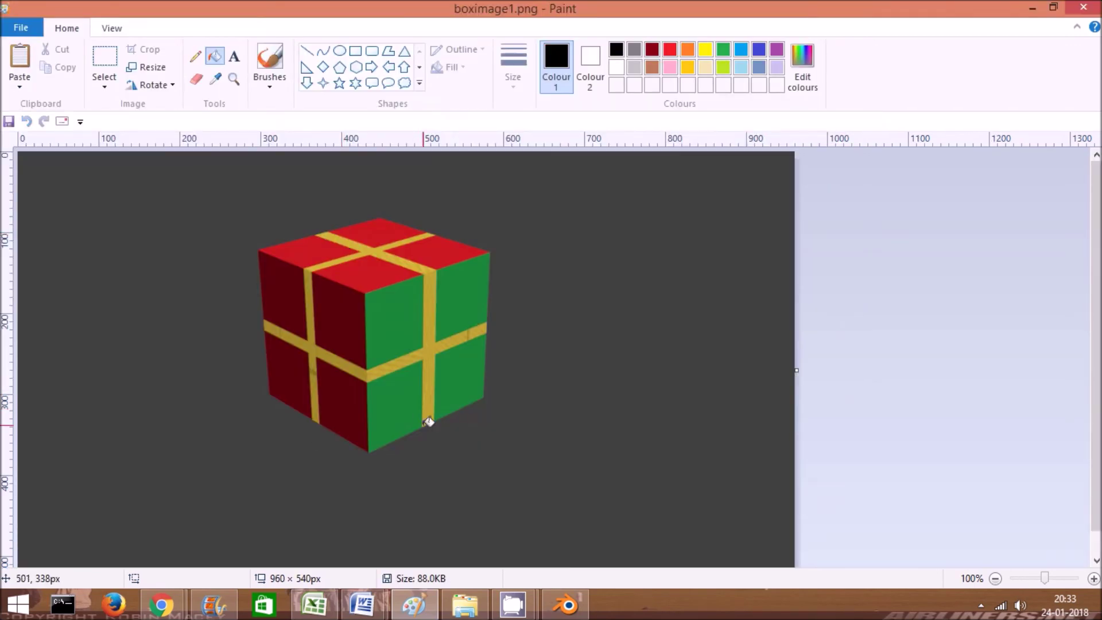